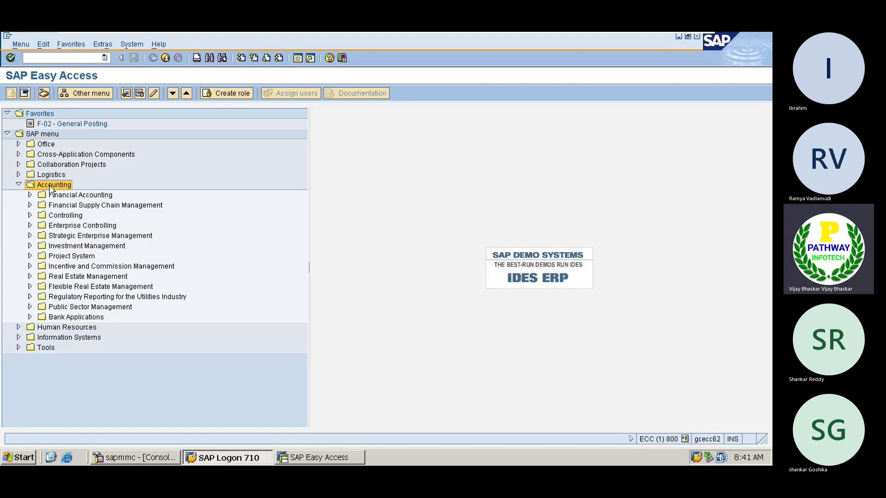
Expand the Controlling area under Accounting down to the Master Data folder of Cost Element Accounting.
key("Down")
key("Down")
key("Down")
key("Return")
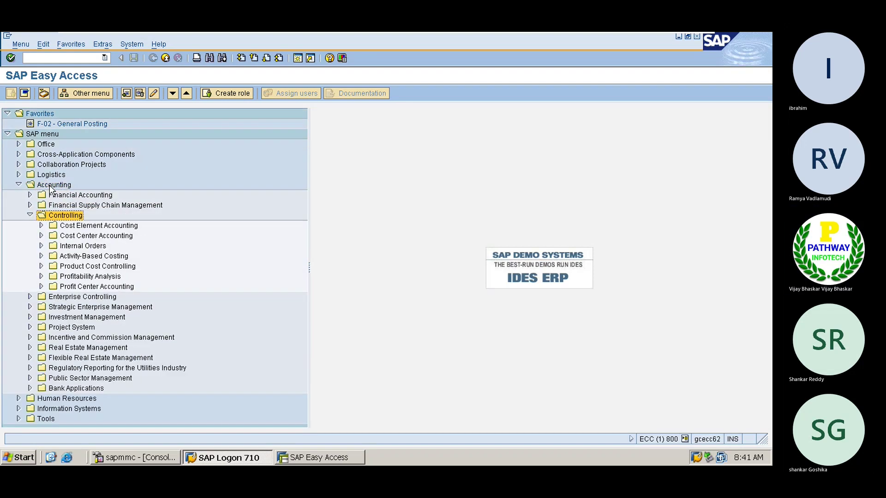
key("Down")
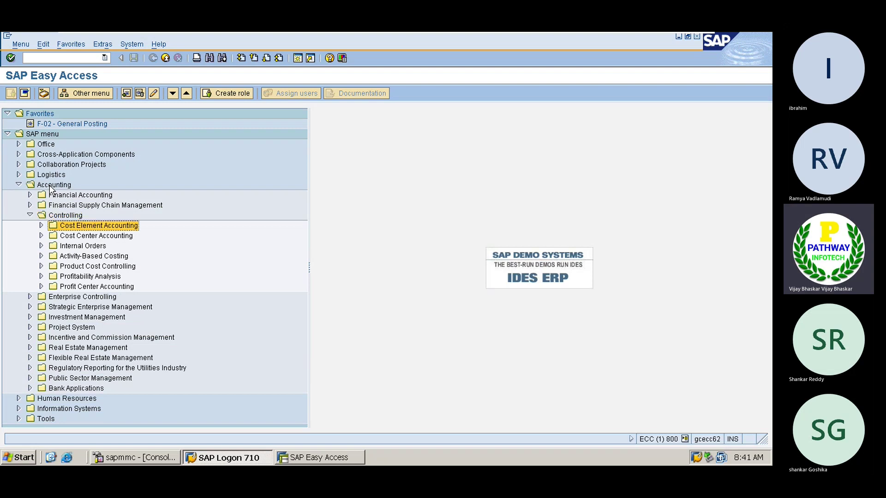
key("Return")
key("Down")
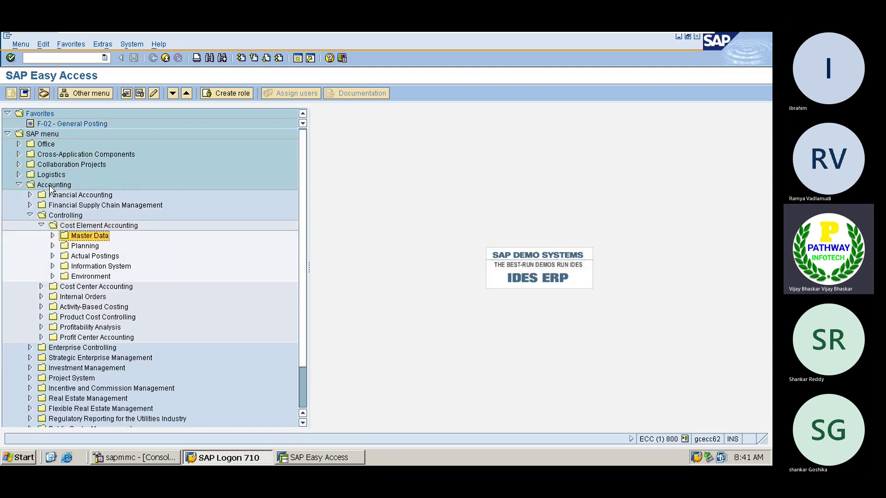
key("Return")
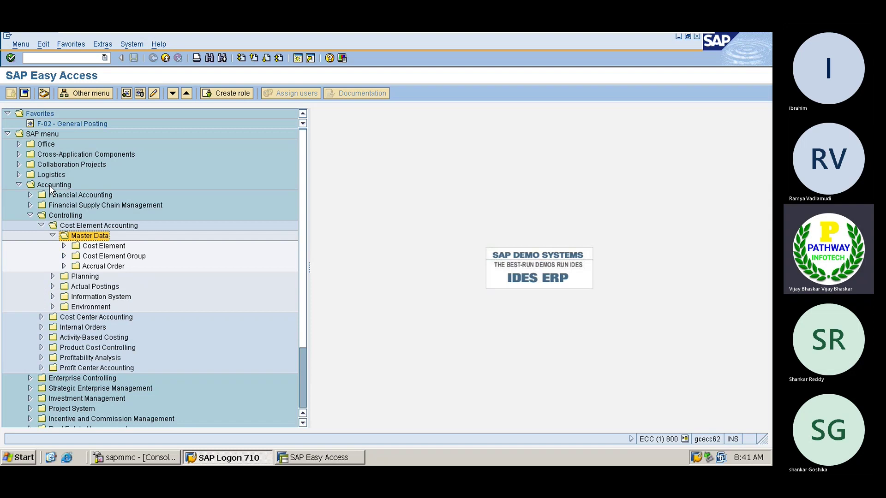
Open KA06 - Create Secondary from the individual processing of cost elements.
key("Down")
key("Return")
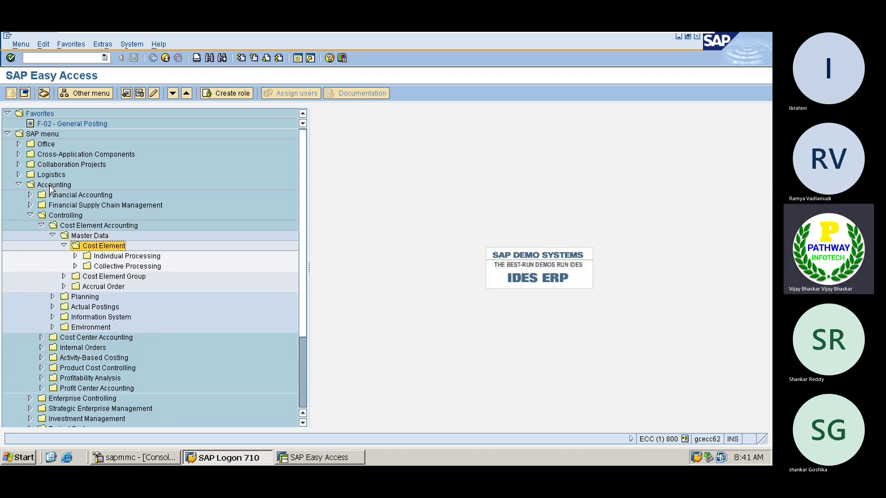
key("Down")
key("Return")
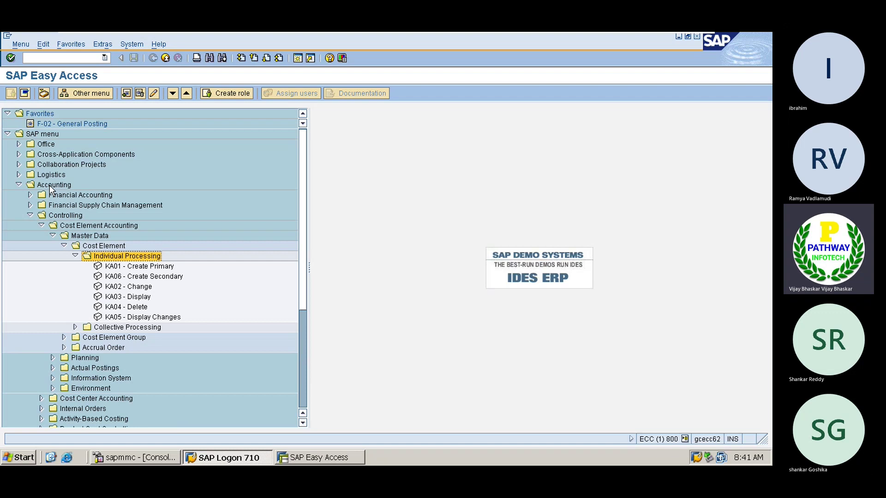
key("Down")
key("Down")
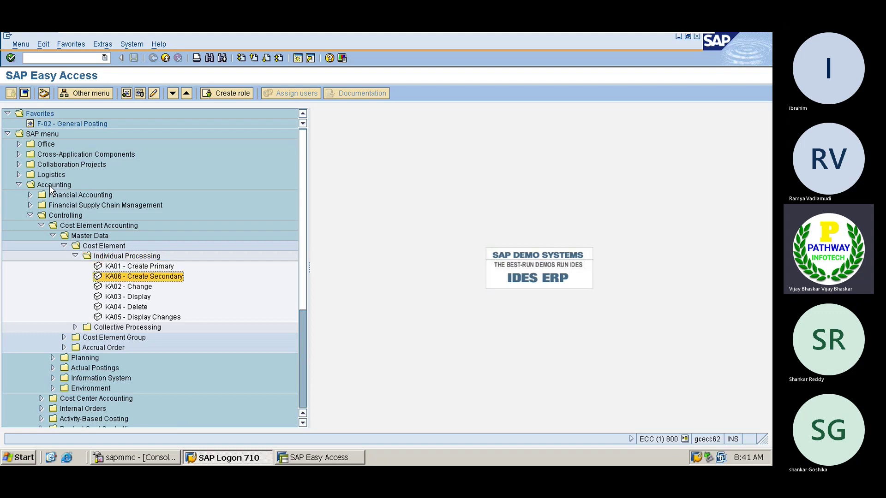
key("Return")
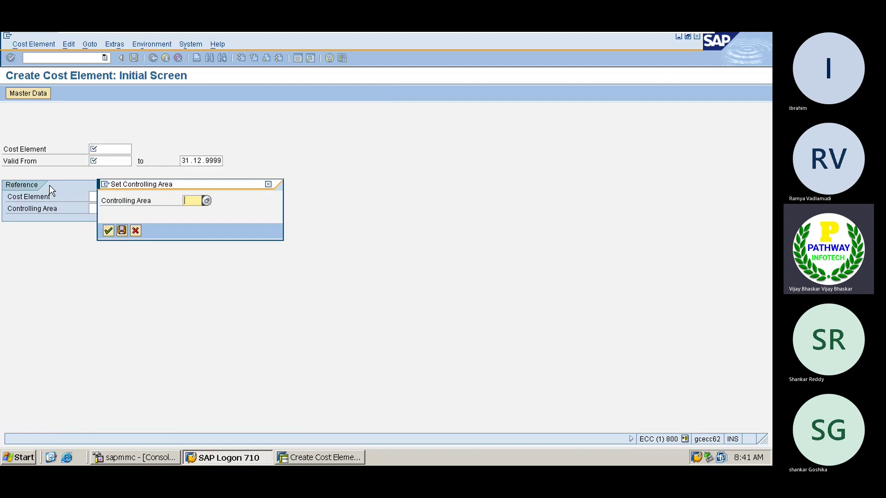
Set the controlling area to 1111, Controlling Area of A. Gr.
left_click(206, 201)
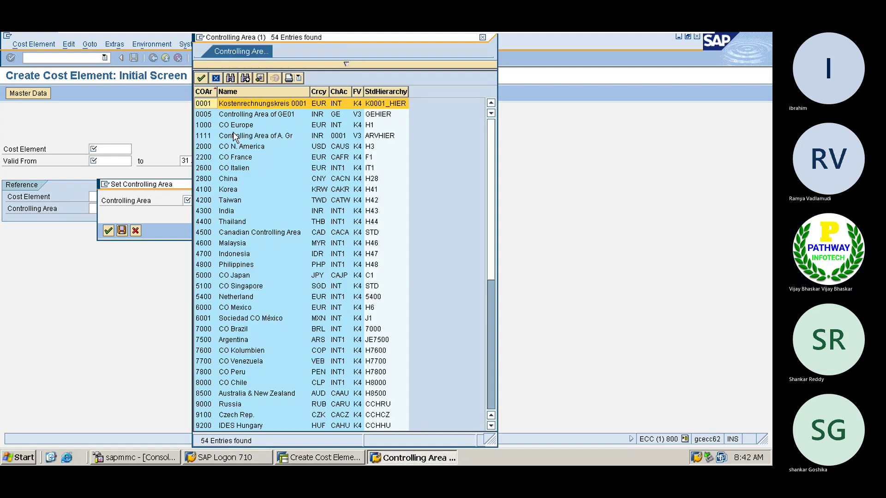
double_click(238, 135)
key("Return")
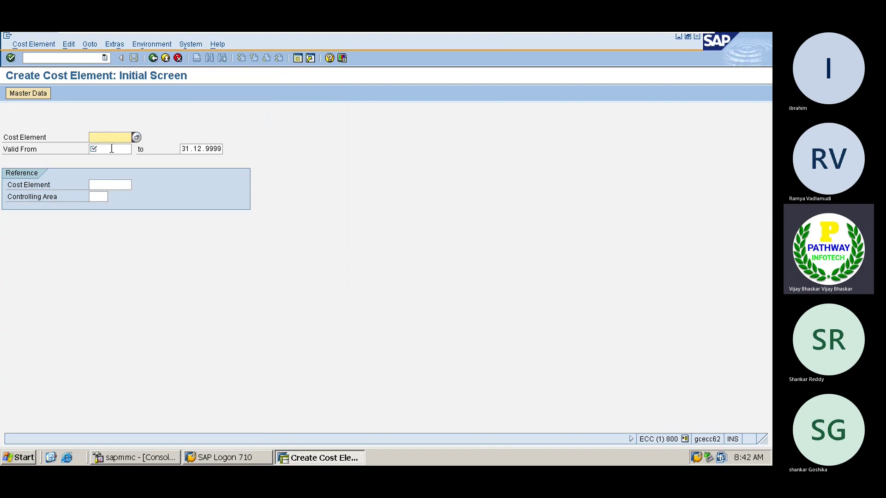
type("100")
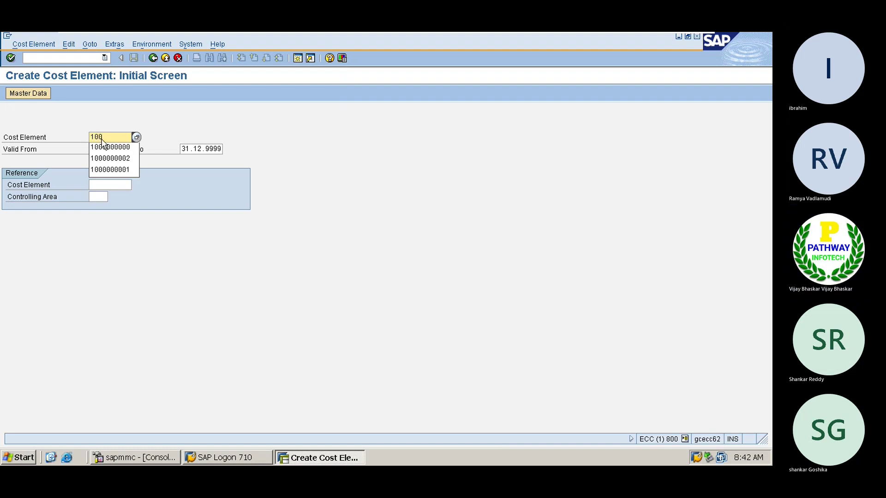
type("0000000")
key("Tab")
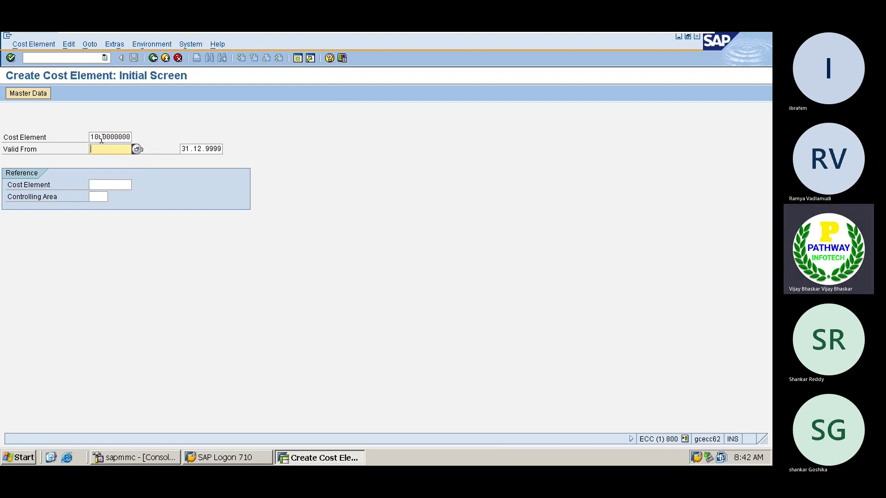
type("01")
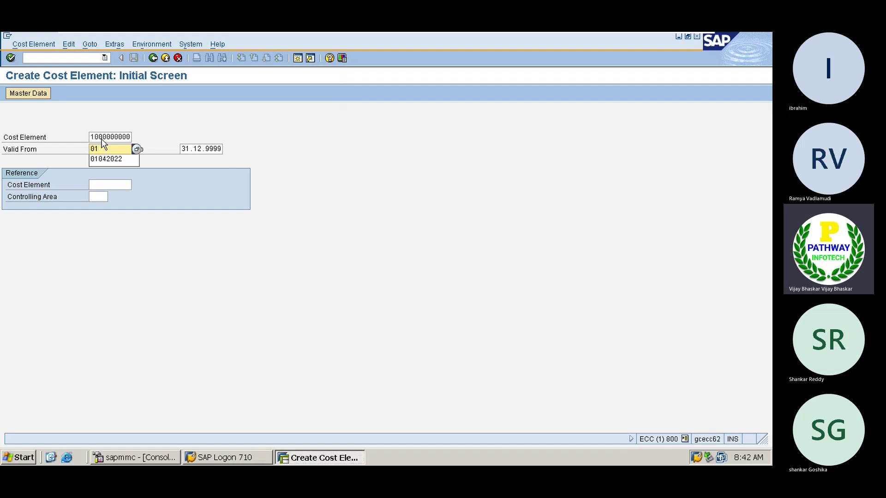
key("Down")
key("Return")
key("Return")
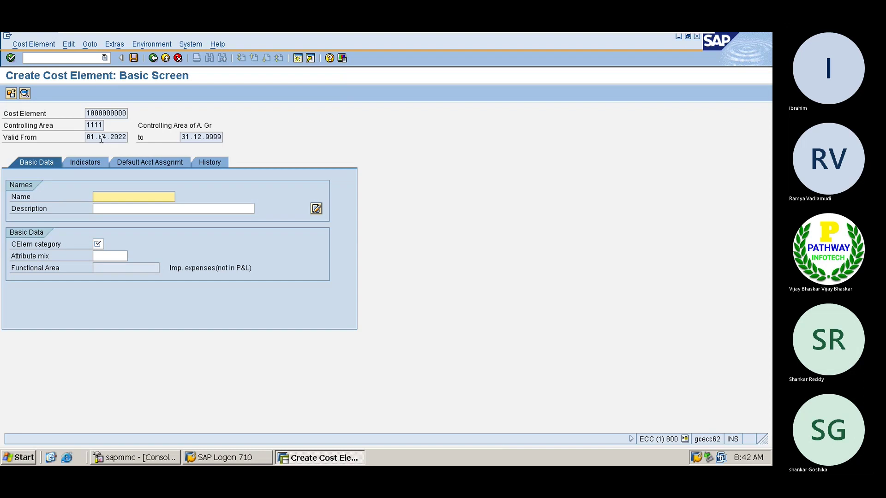
Name the cost element "Assessment Cost Elem" and describe it as "Assessment Cost Element".
type("Assessment Cost Elem")
left_click_drag(172, 197, 94, 199)
key("ctrl+c")
left_click(102, 210)
key("ctrl+v")
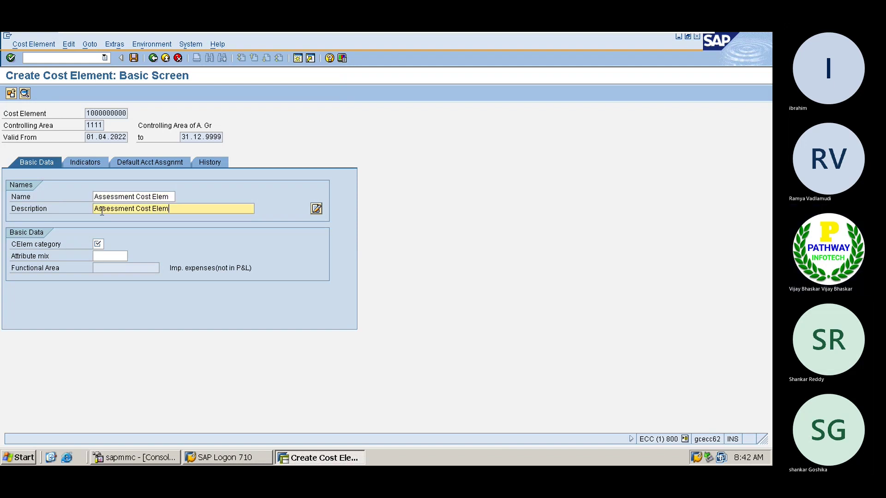
type("ent")
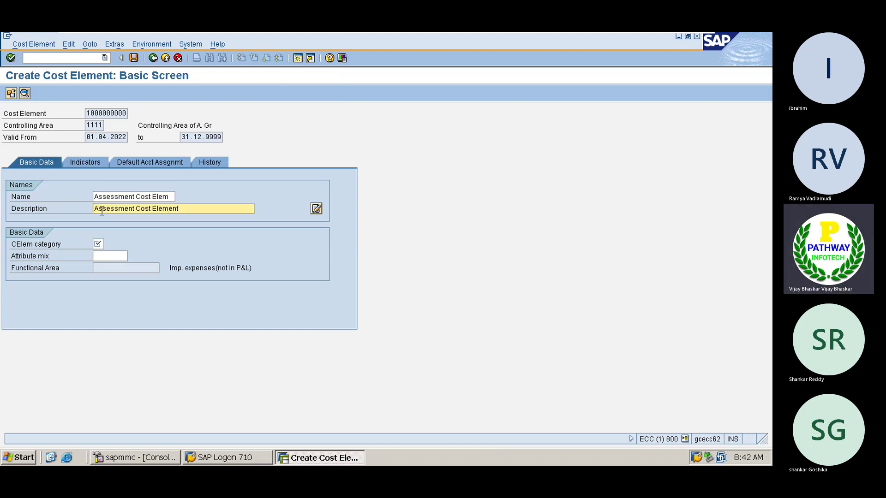
Assign cost element category 42 (Assessment) and save the secondary cost element.
left_click(96, 244)
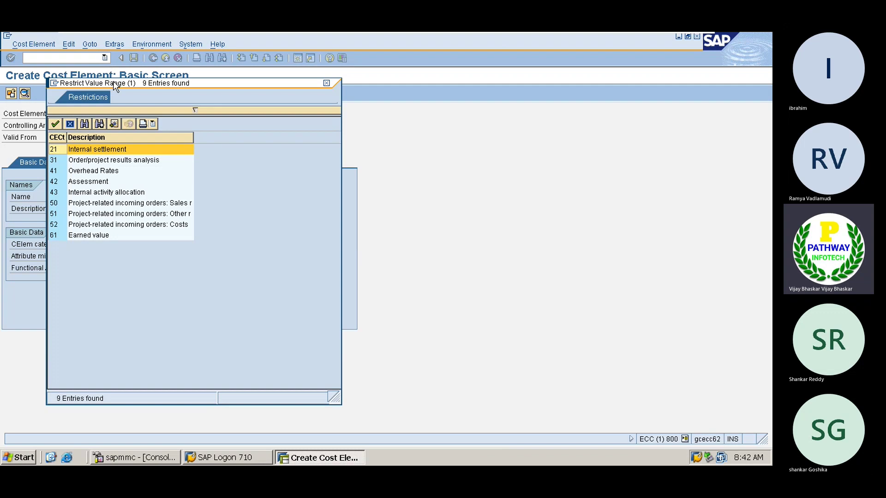
left_click_drag(113, 83, 276, 85)
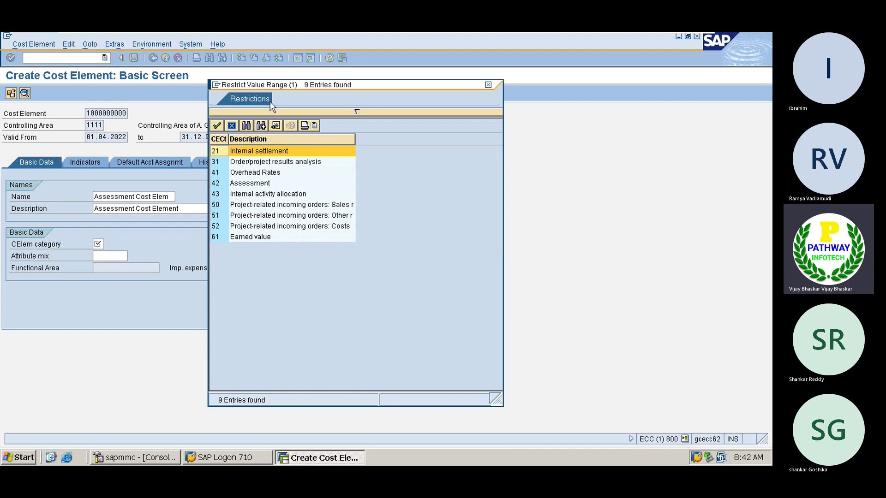
left_click(236, 184)
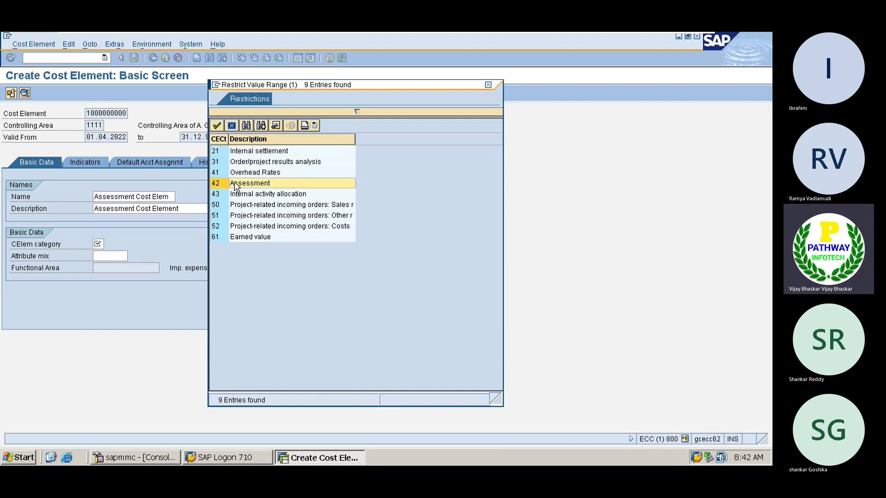
double_click(218, 183)
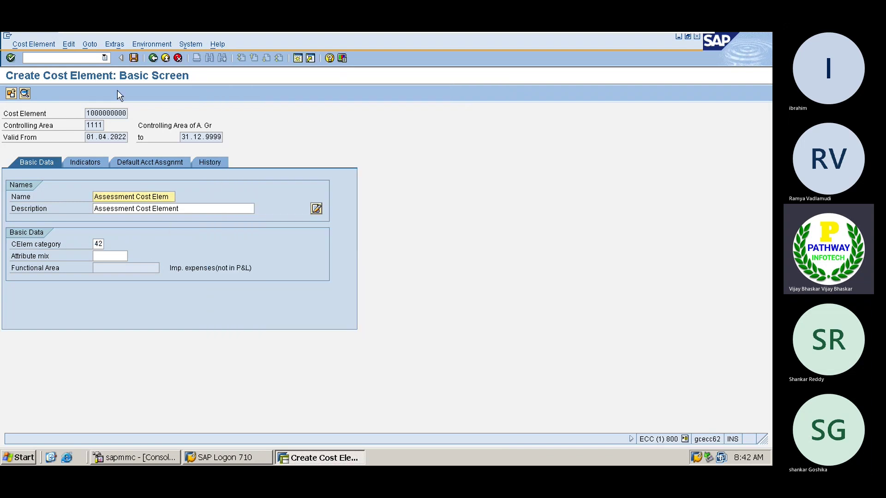
left_click(134, 59)
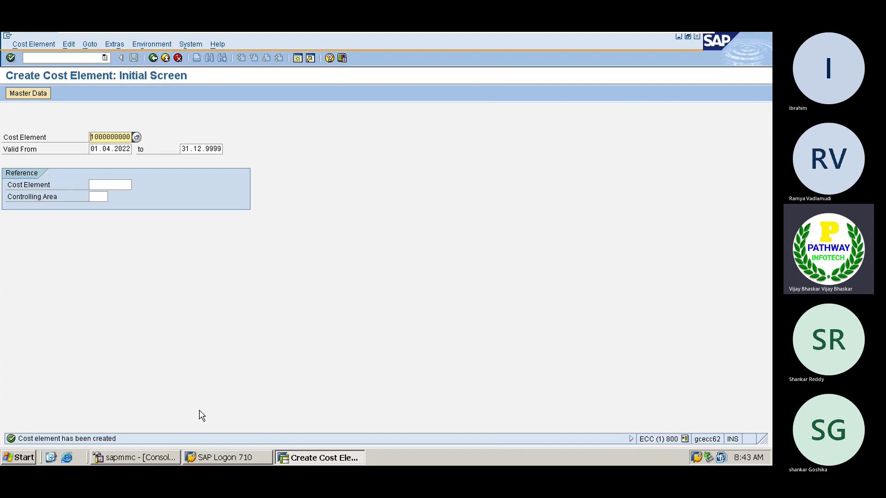
Close the SAP Logon window and open the CO document number ranges with transaction /nkank.
left_click(210, 457)
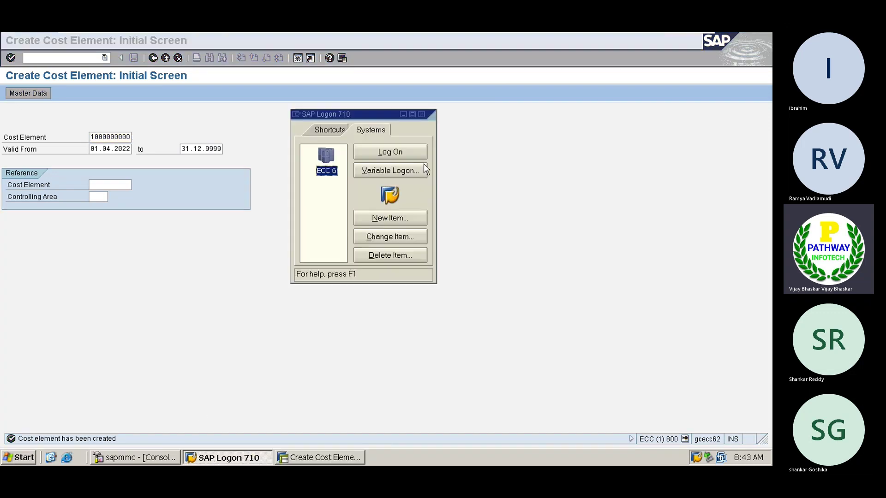
left_click(421, 115)
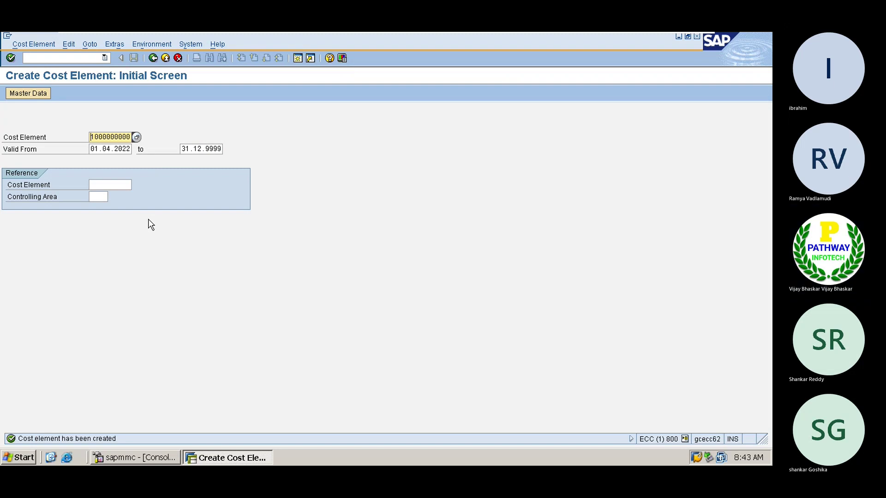
left_click(72, 60)
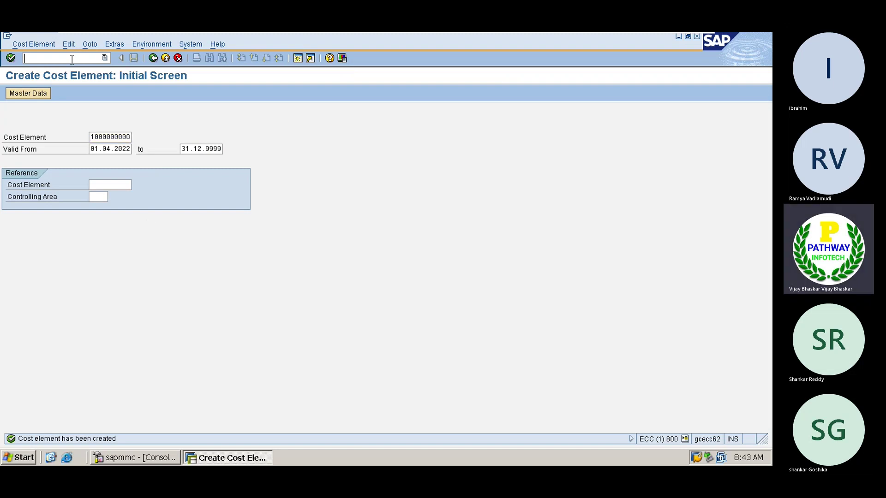
type("/nkank")
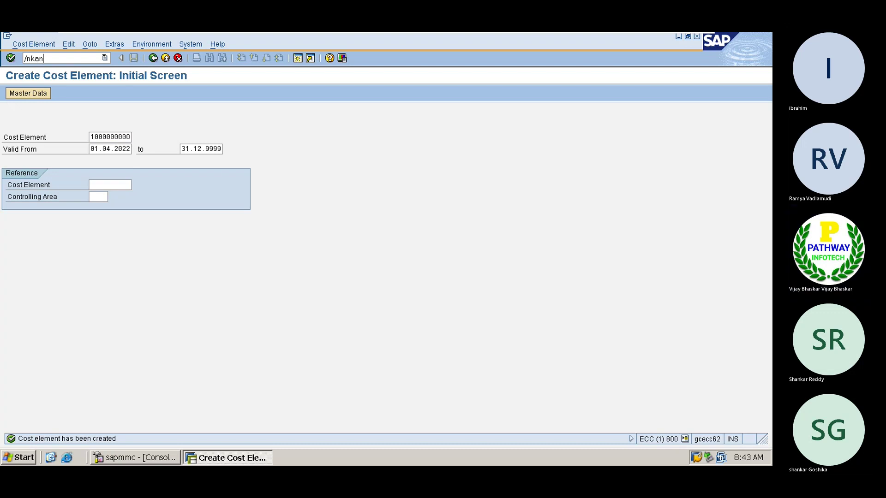
key("Return")
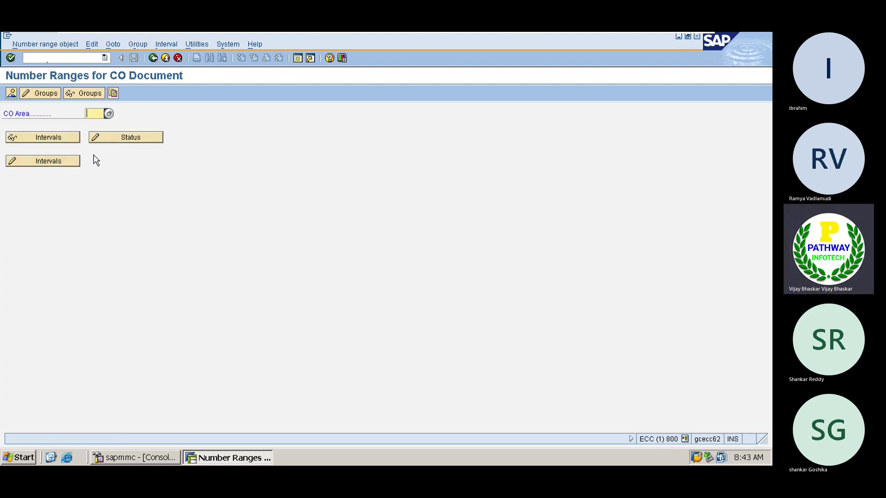
For CO area 1111, check the number range intervals and open the number range groups for maintenance.
key("BackSpace")
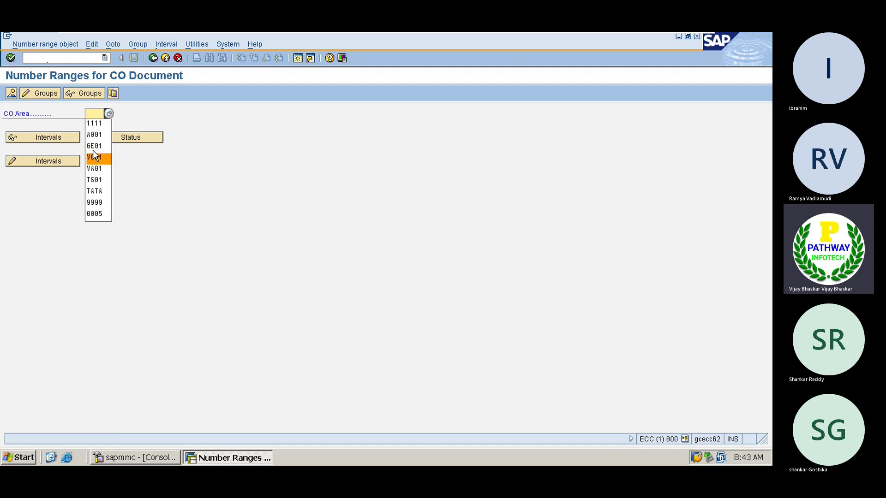
key("Down")
key("Return")
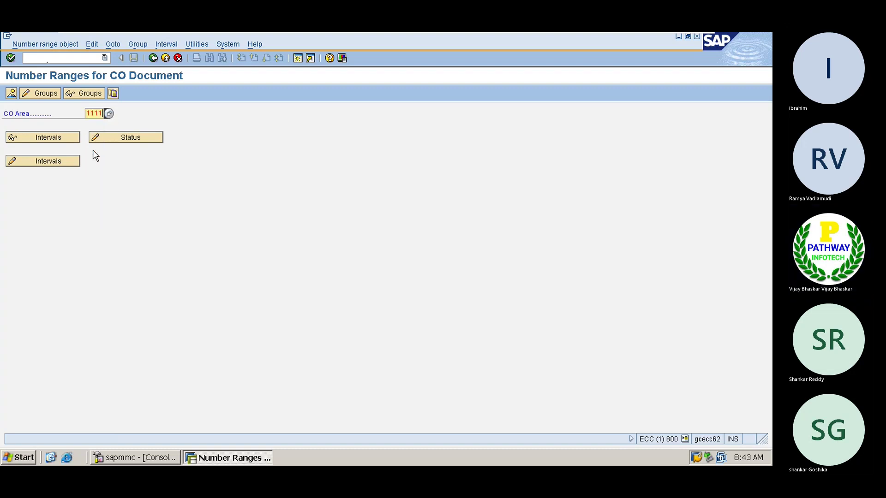
left_click(52, 161)
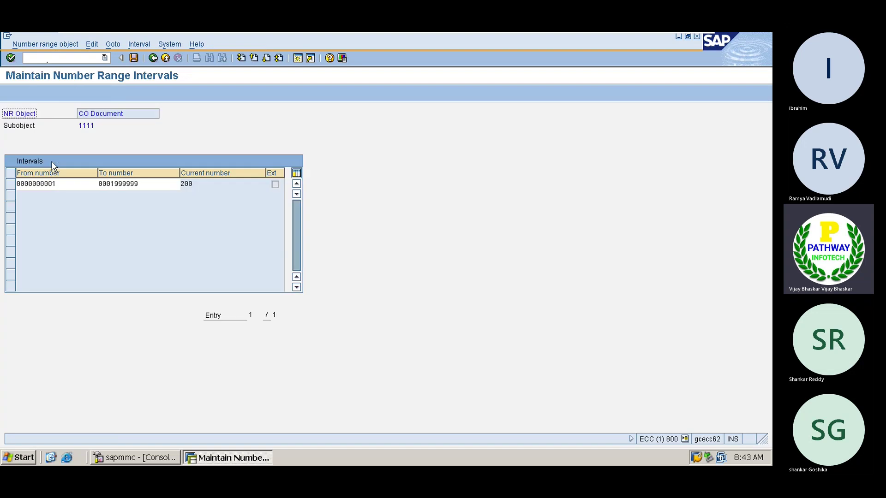
left_click(152, 58)
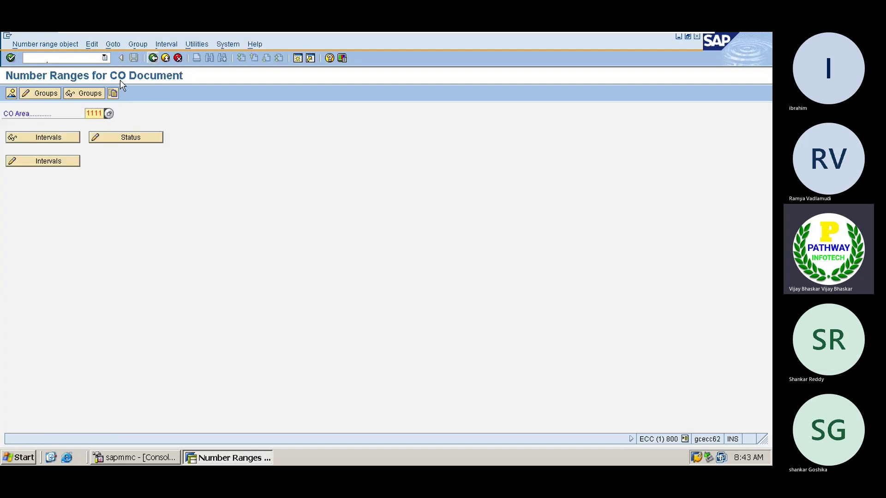
left_click(48, 94)
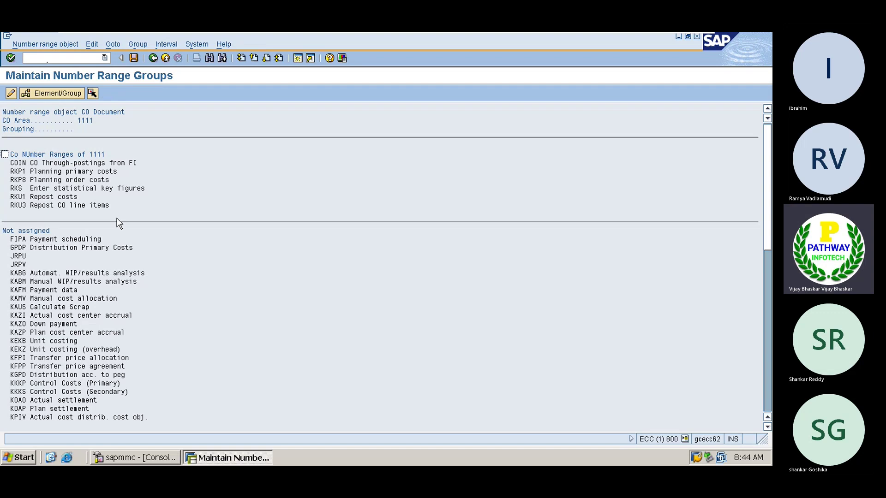
Switch to the Excel notes, look up the RKIU business transaction in the assessment section, and return to the SAP number range groups.
left_click(671, 41)
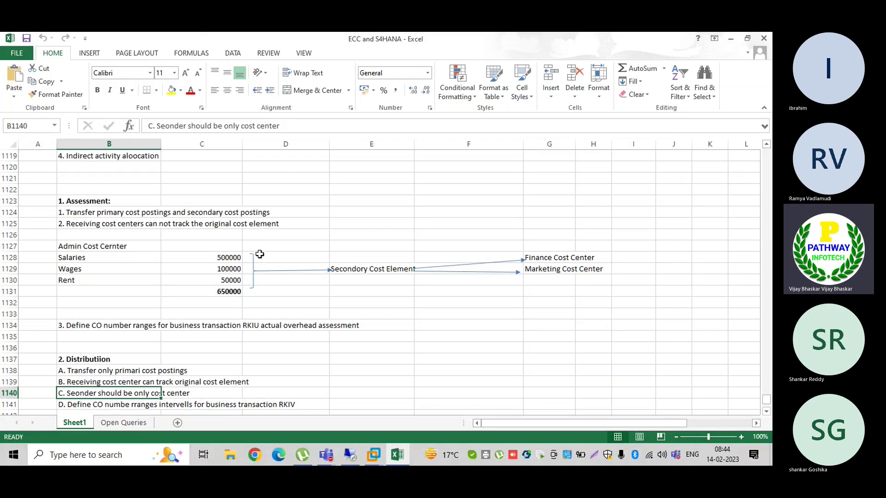
left_click(67, 326)
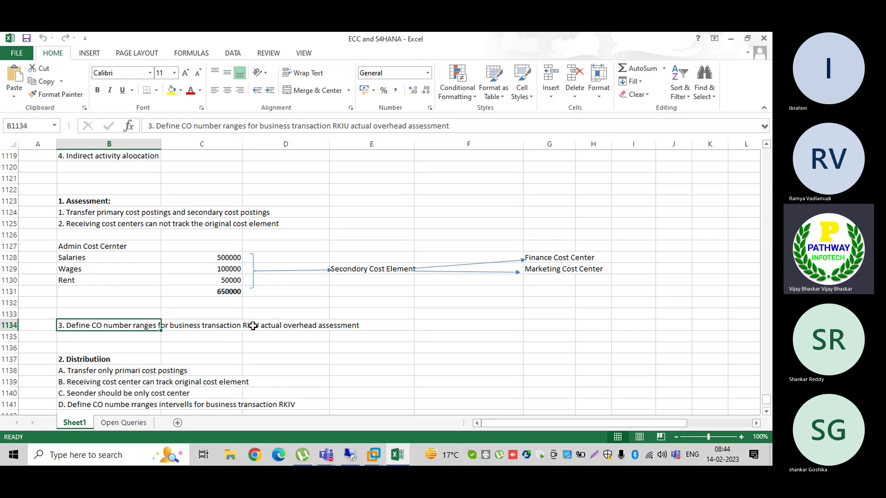
double_click(340, 126)
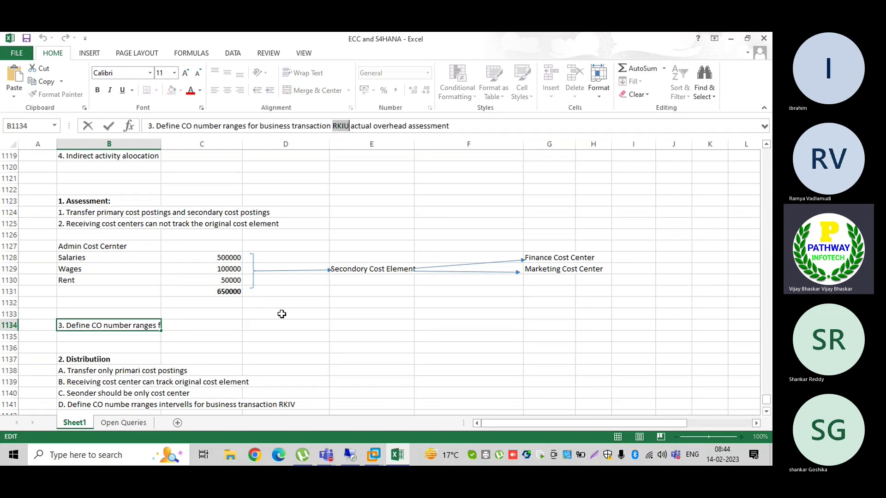
mouse_move(376, 455)
left_click(416, 381)
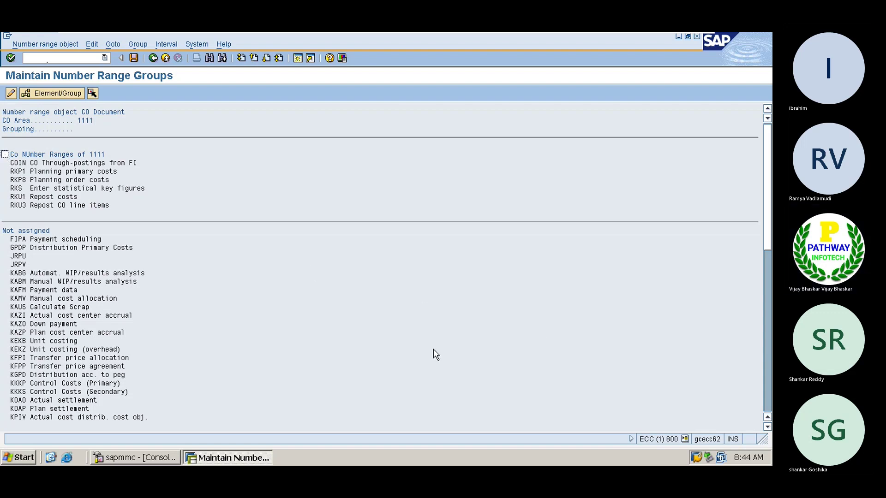
Find RKIU Actual Overhead Assessment among the unassigned elements and assign it to the group Co NUmber Ranges of 1111.
key("ctrl+f")
type("RKI")
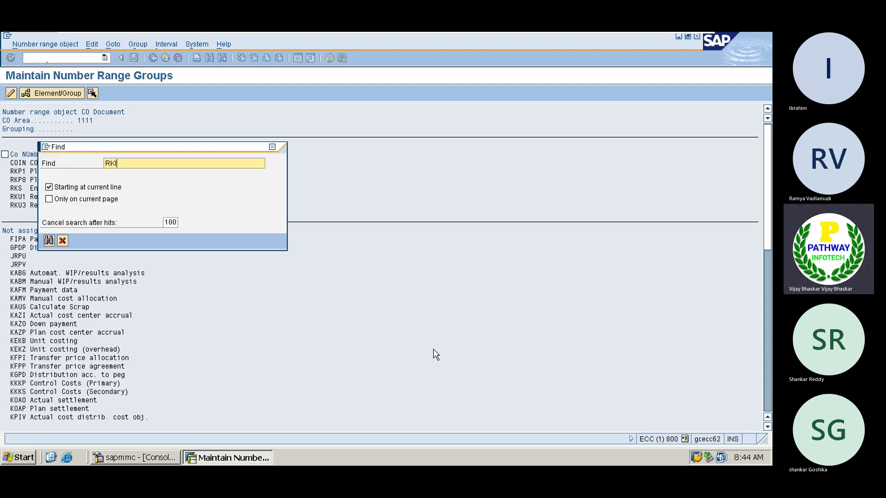
type("U")
key("Return")
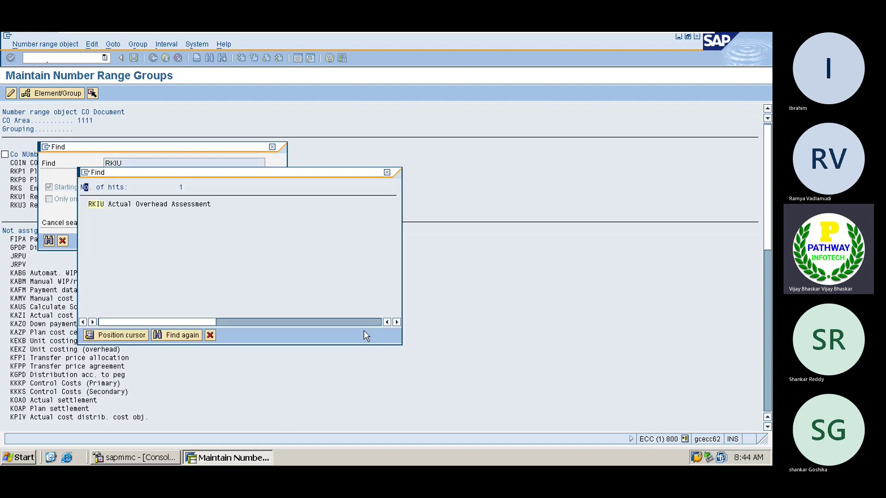
double_click(94, 204)
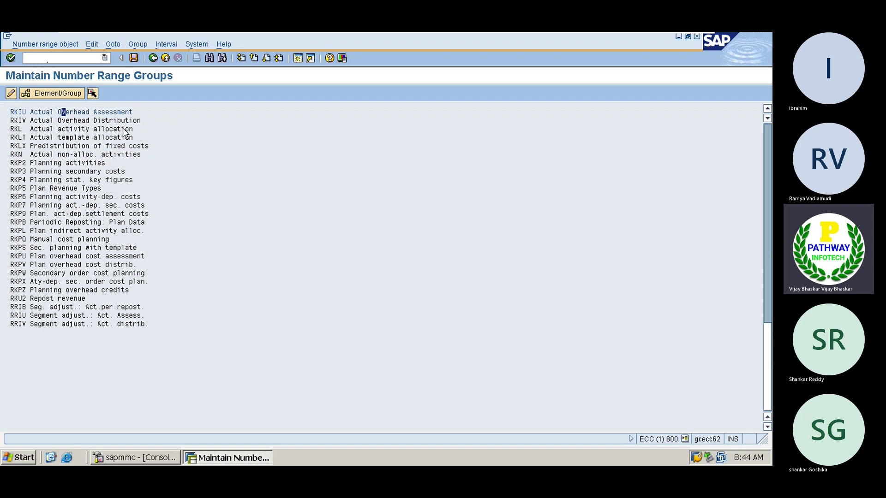
left_click(768, 134)
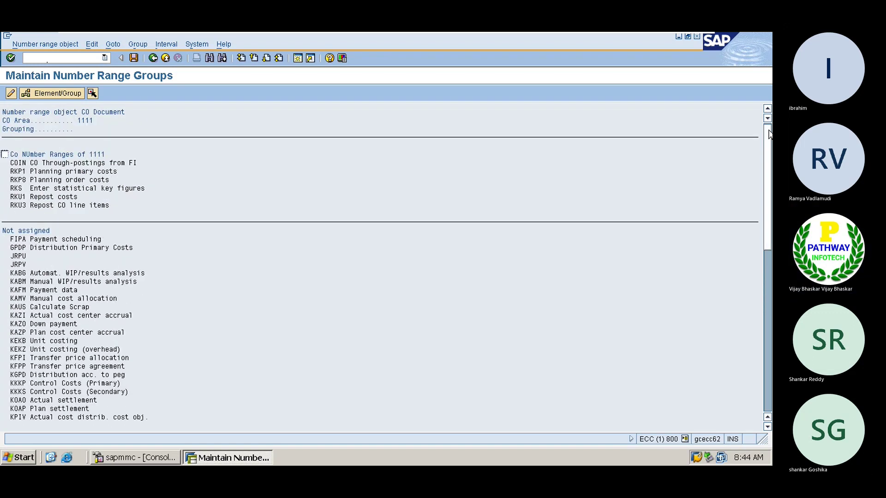
left_click(5, 154)
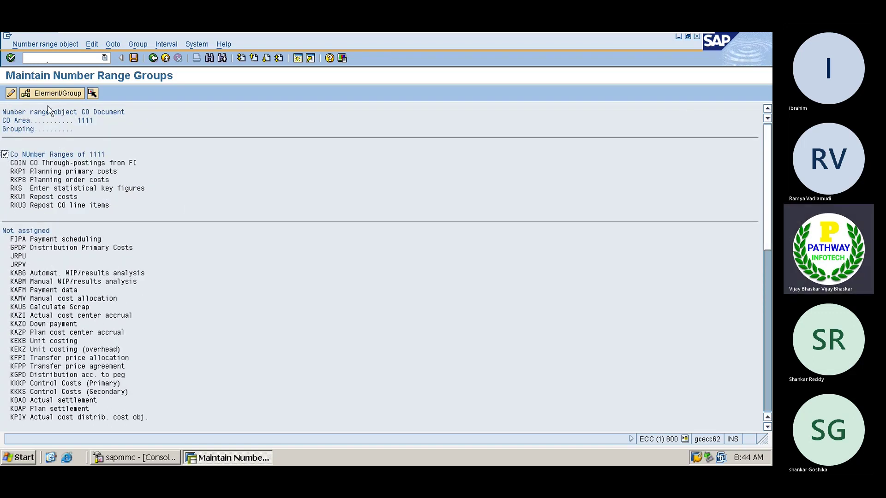
left_click(50, 94)
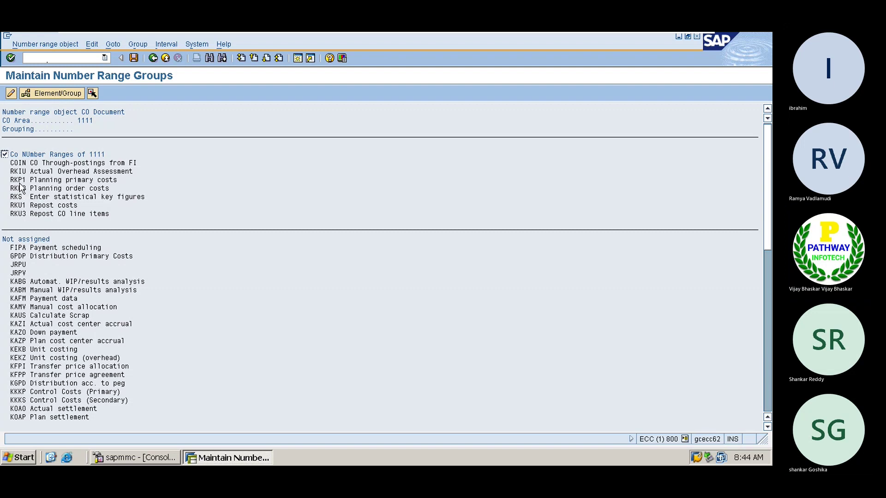
Save the number range group assignment and accept the notice about transporting number range intervals.
left_click_drag(11, 171, 172, 170)
key("ctrl+c")
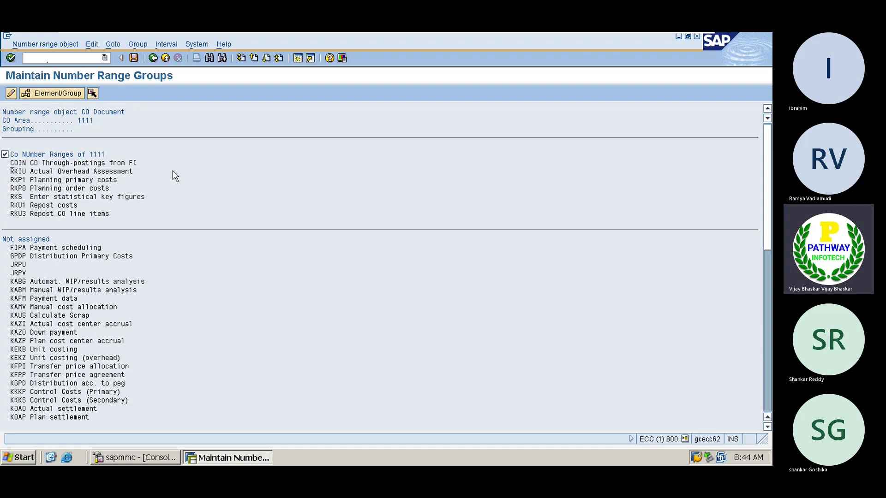
left_click(134, 57)
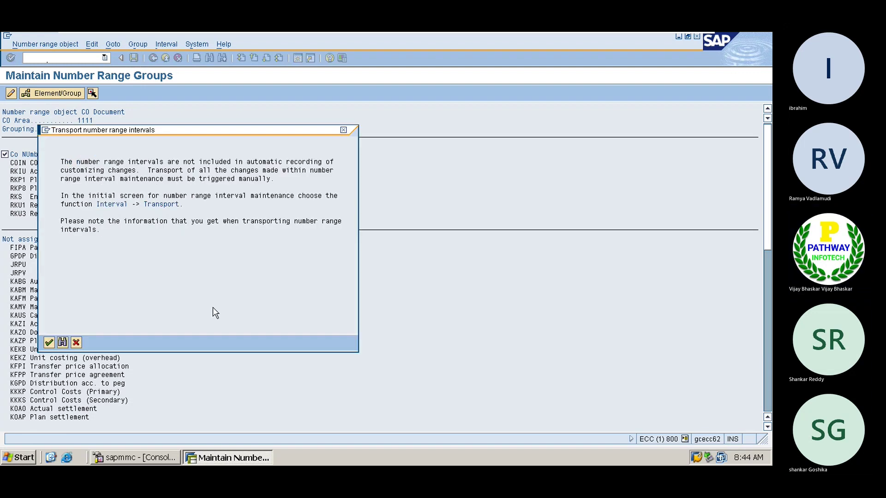
key("Return")
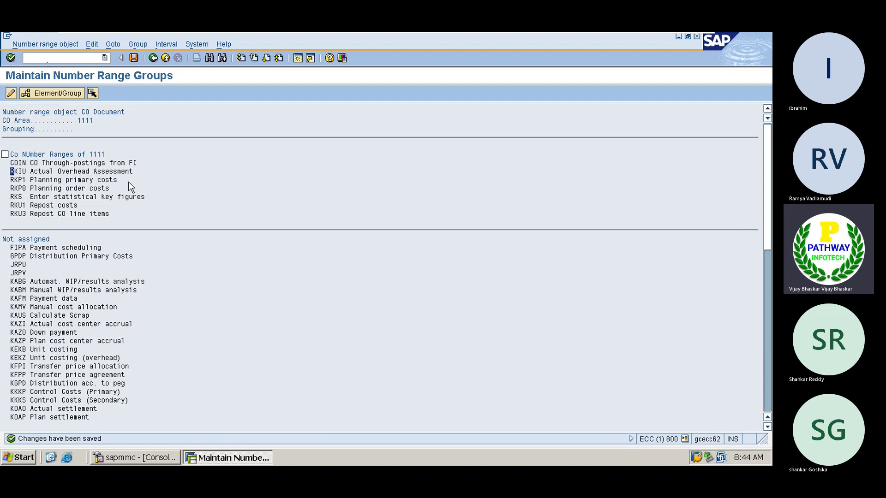
Return to SAP Easy Access with /n, collapse Cost Element Accounting and expand Cost Center Accounting under Controlling.
left_click(60, 58)
type("/n")
key("Return")
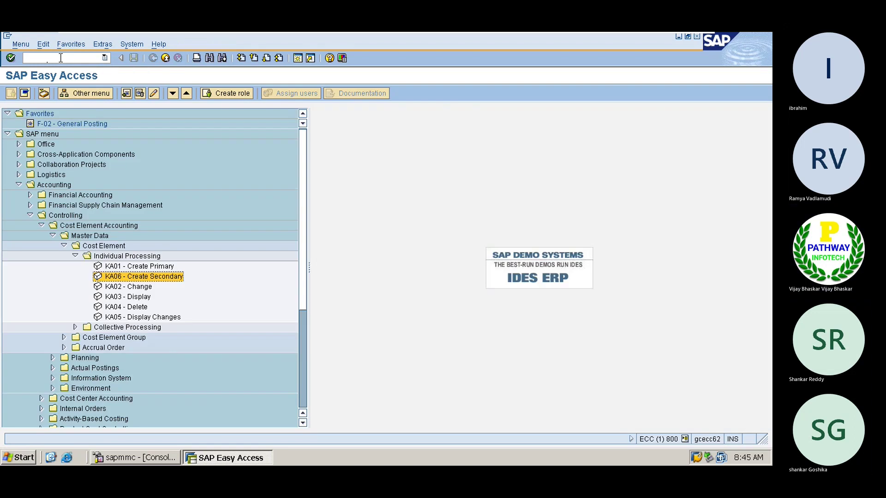
left_click(75, 256)
left_click(53, 235)
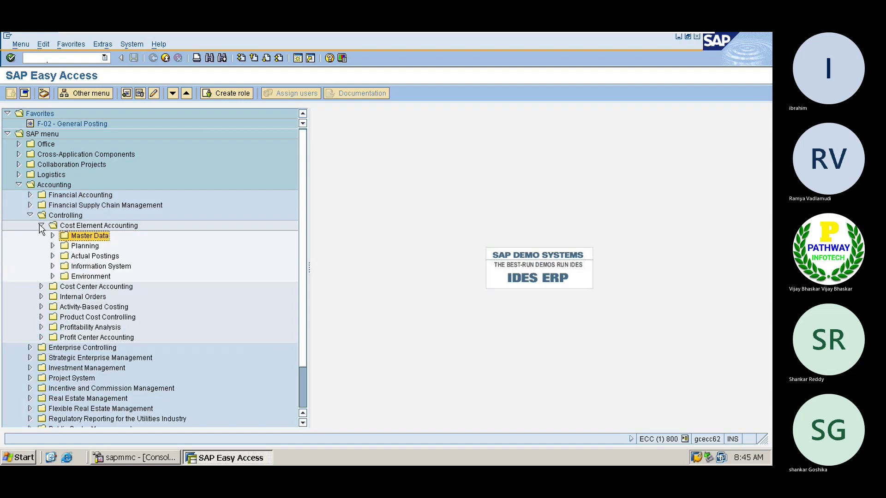
left_click(41, 225)
left_click(73, 237)
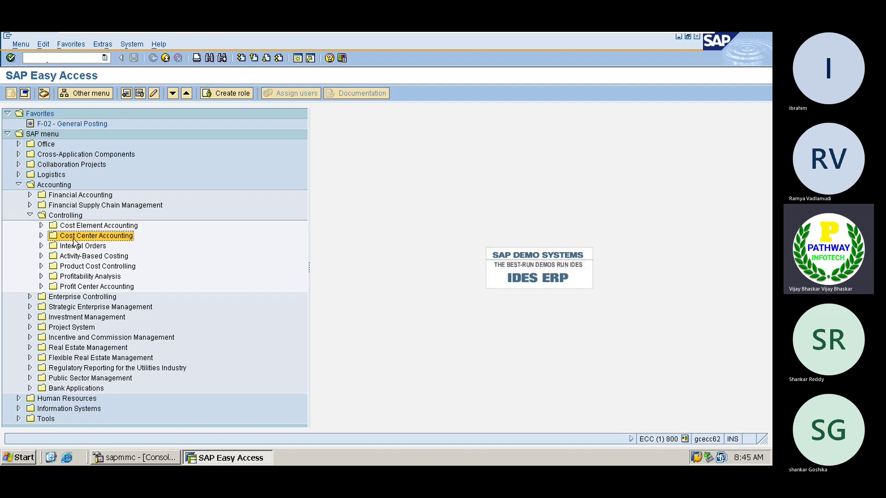
double_click(74, 237)
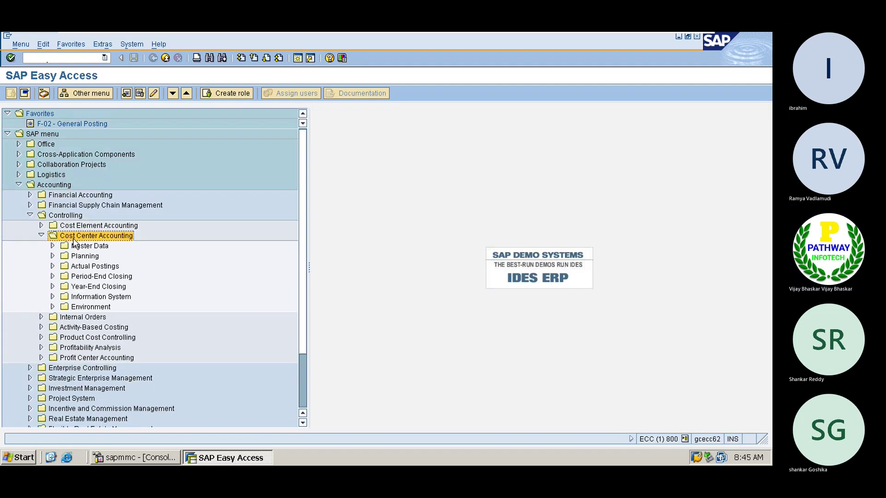
Expand Period-End Closing and its Current Settings folder under Cost Center Accounting.
key("Down")
key("Down")
key("Down")
key("Down")
key("Right")
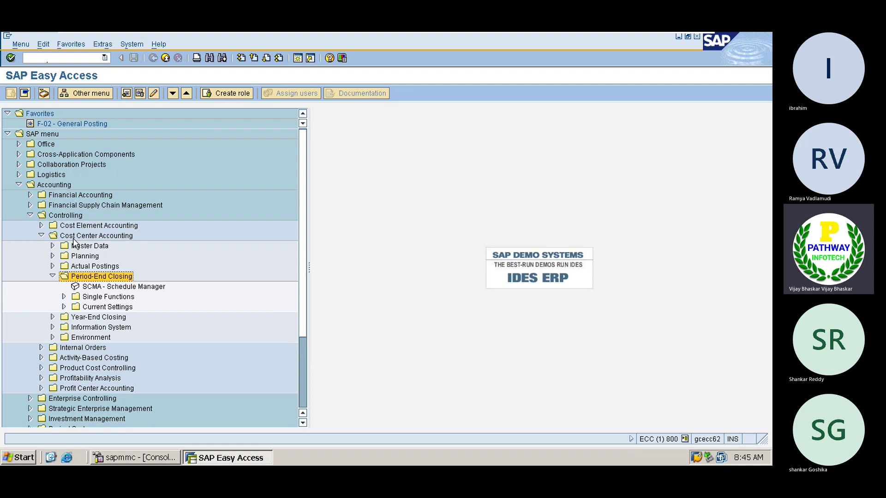
key("Down")
key("Down")
key("Down")
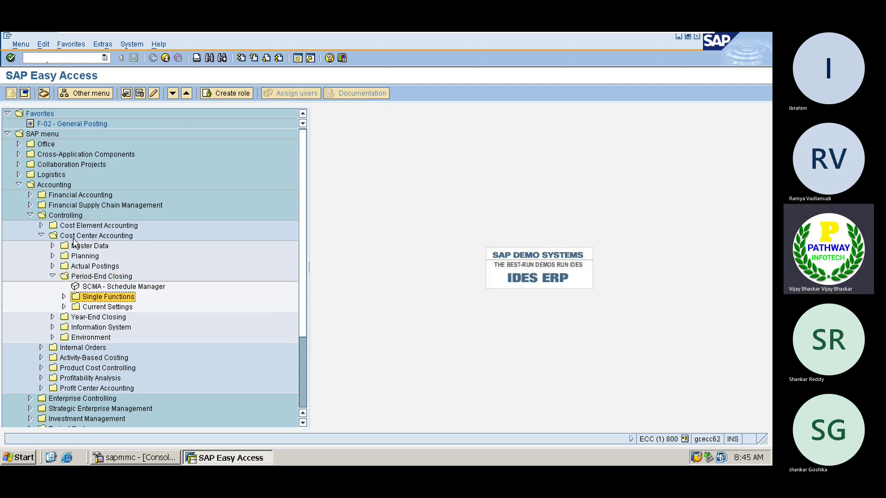
key("Right")
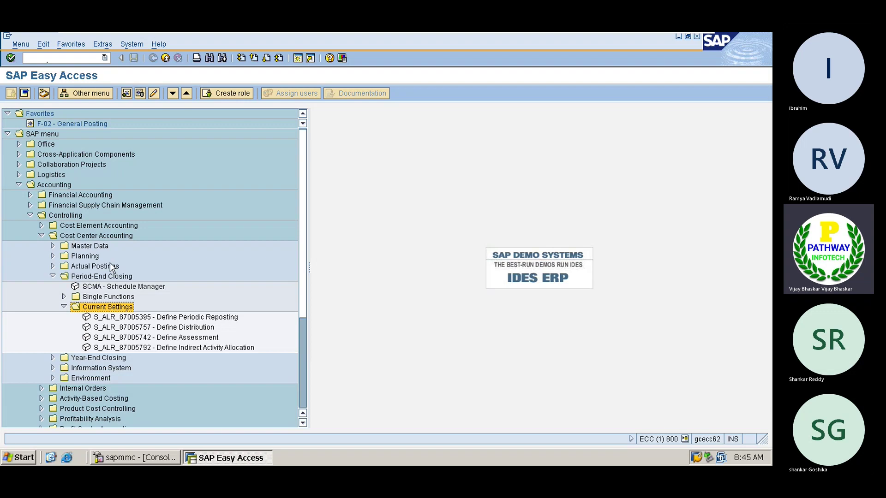
Open S_ALR_87005742 - Define Assessment to create an actual assessment cycle.
left_click(187, 329)
left_click(187, 340)
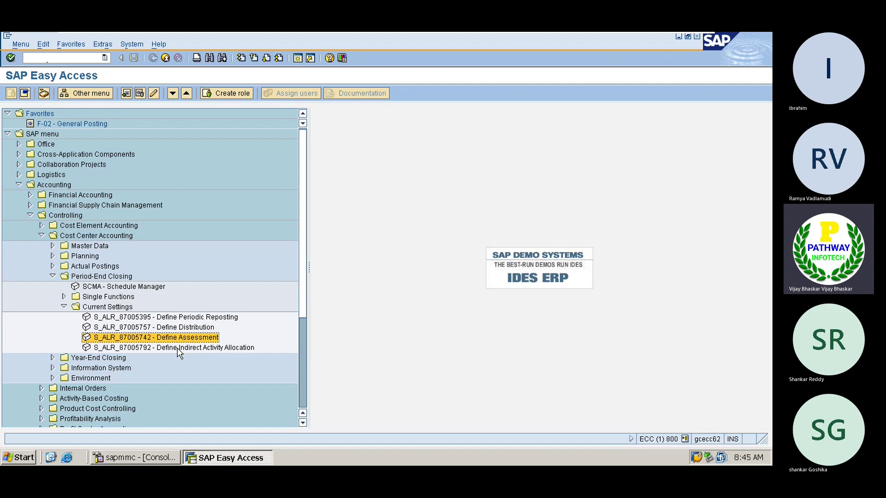
left_click(177, 348)
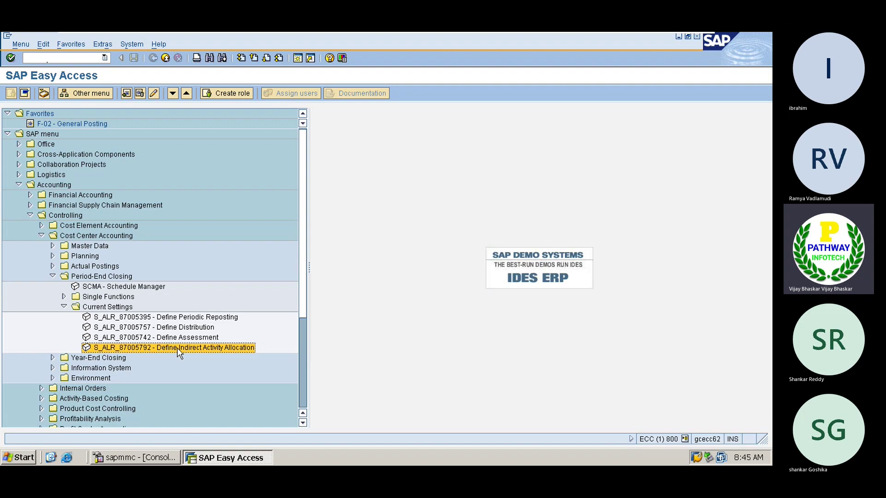
left_click(128, 339)
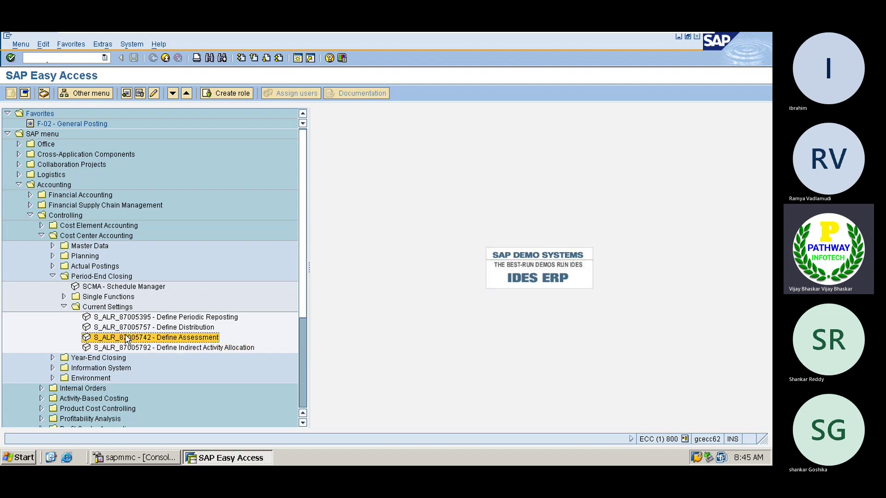
double_click(121, 340)
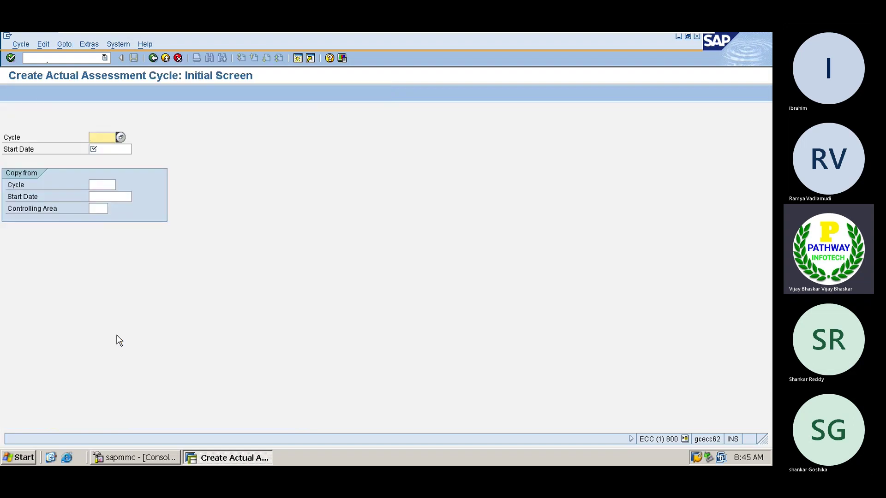
Enter assessment cycle A001 with start date 01.04.2022 and continue to the header data.
type("A001")
key("Tab")
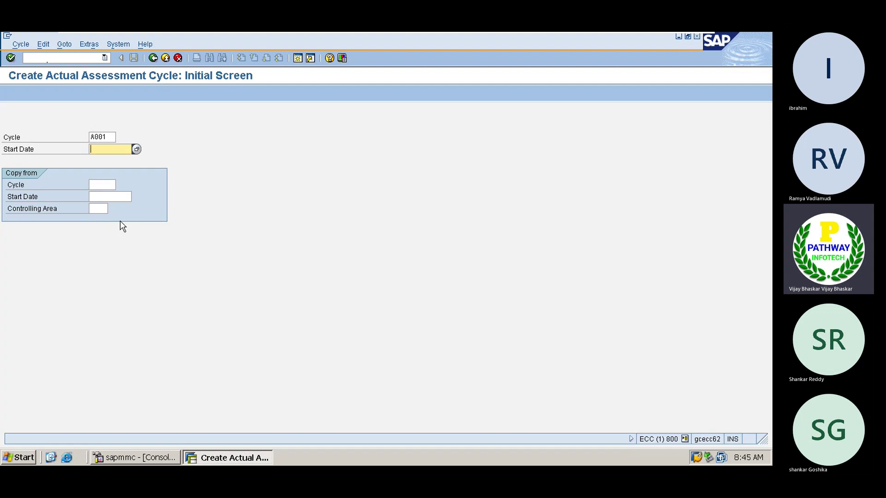
type("0102")
key("BackSpace")
key("BackSpace")
type("04")
type("2022")
key("Return")
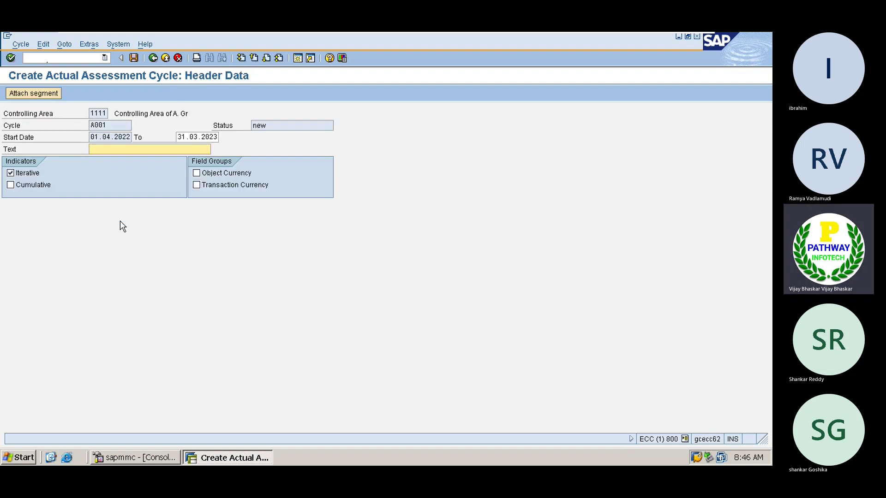
Describe the cycle as Assessment Cycle and save it in customizing request ECCK900066.
type("Assessm")
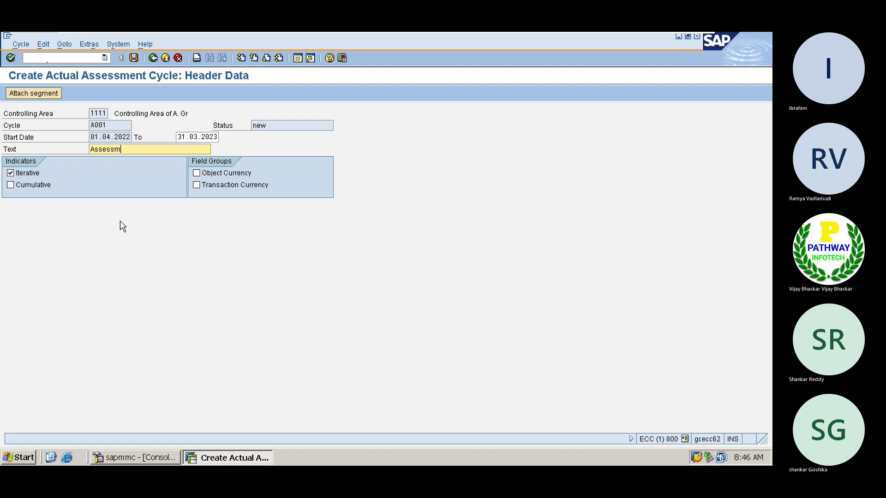
type("ent Cycle")
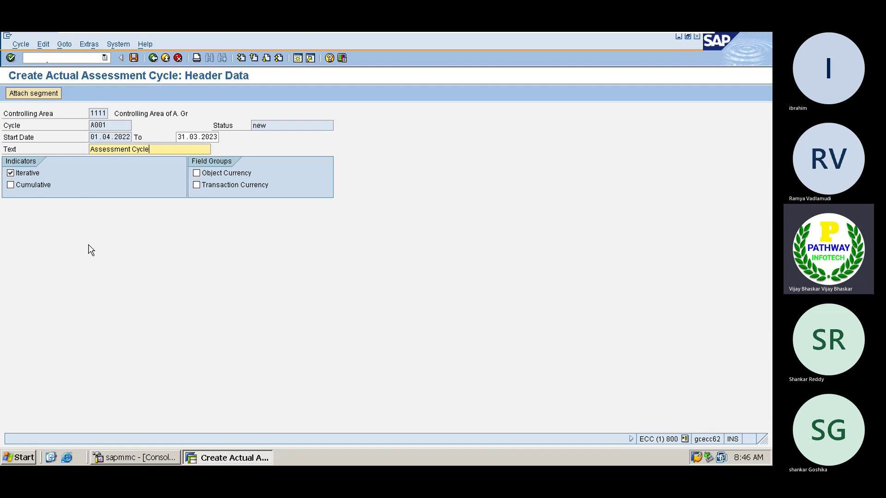
left_click(134, 59)
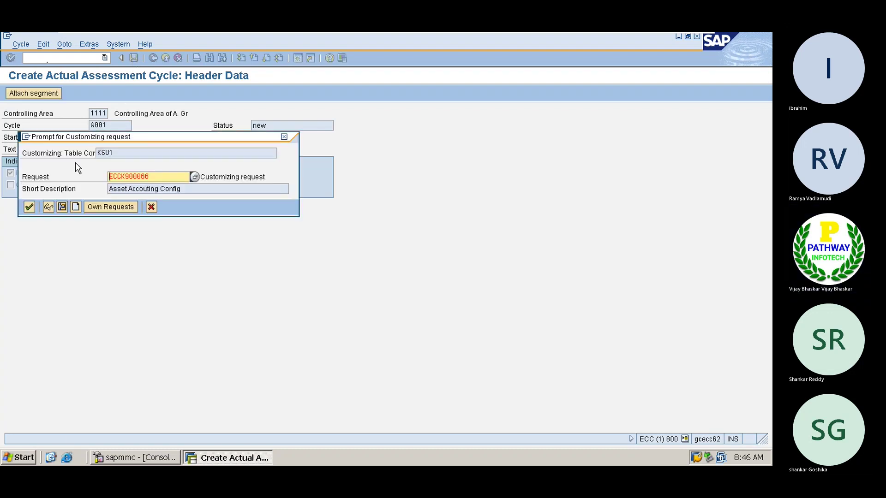
left_click(29, 206)
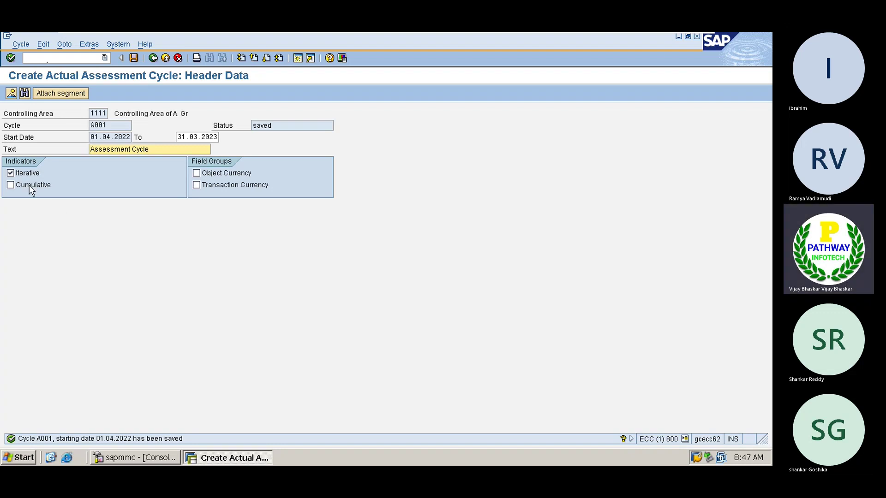
Attach a segment to cycle A001, named Segment-1 with the description Salaries Allocation.
left_click(55, 94)
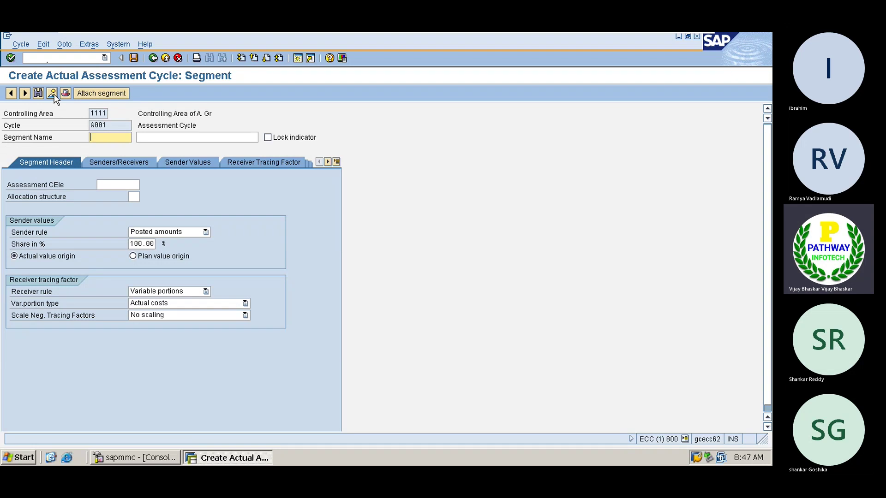
type("Segment-1")
left_click(145, 136)
type("Salari")
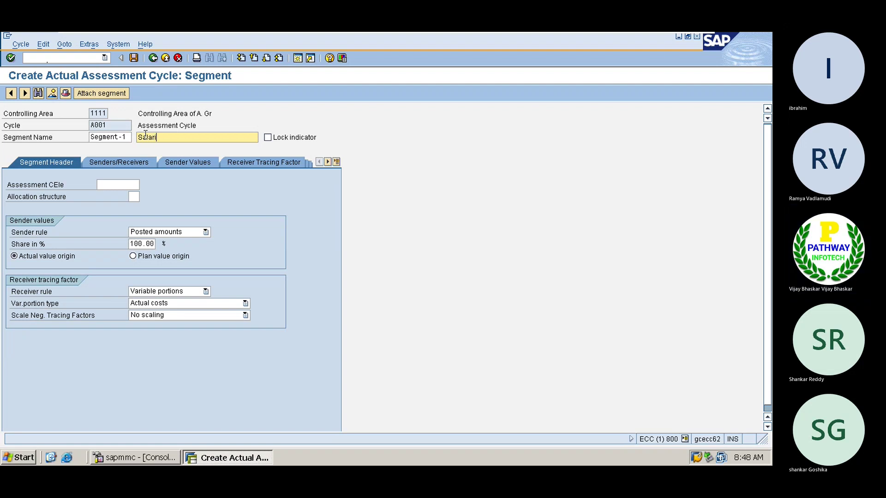
type("es Allocation")
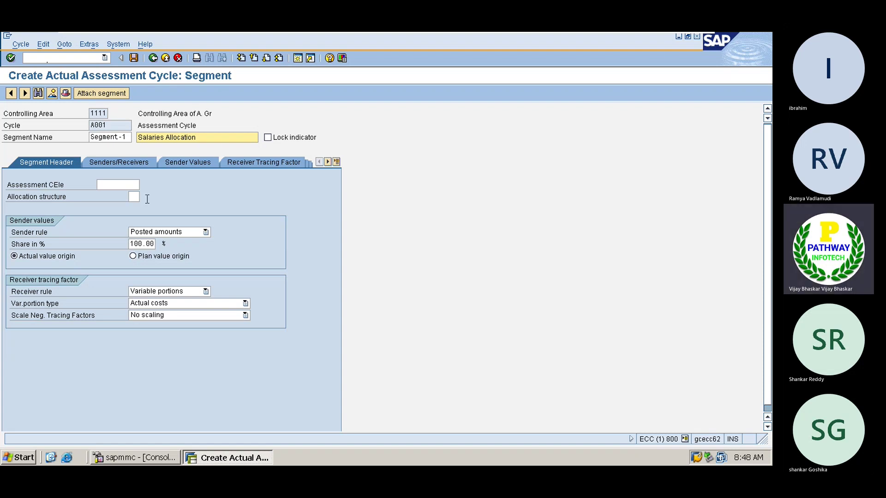
left_click(123, 188)
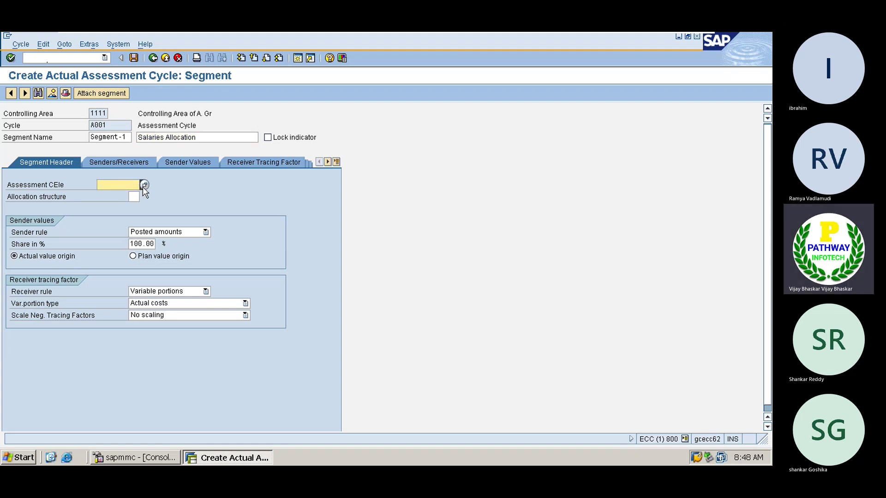
left_click(145, 183)
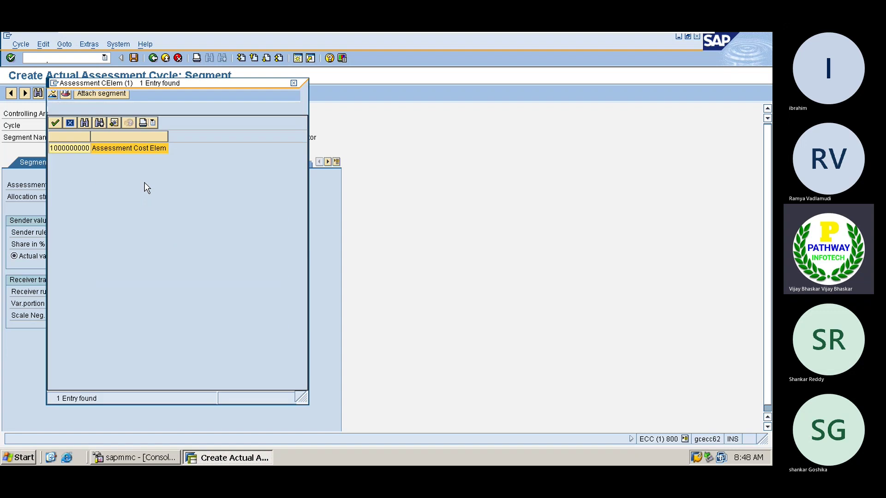
double_click(90, 148)
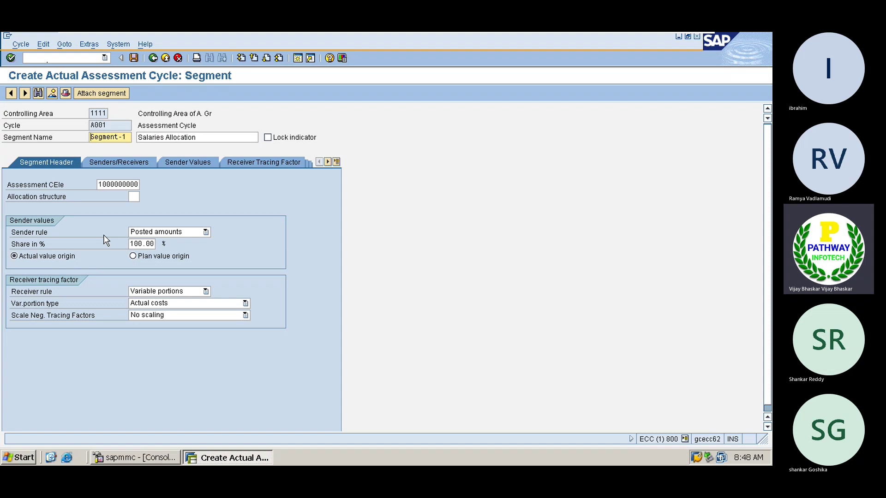
left_click(140, 235)
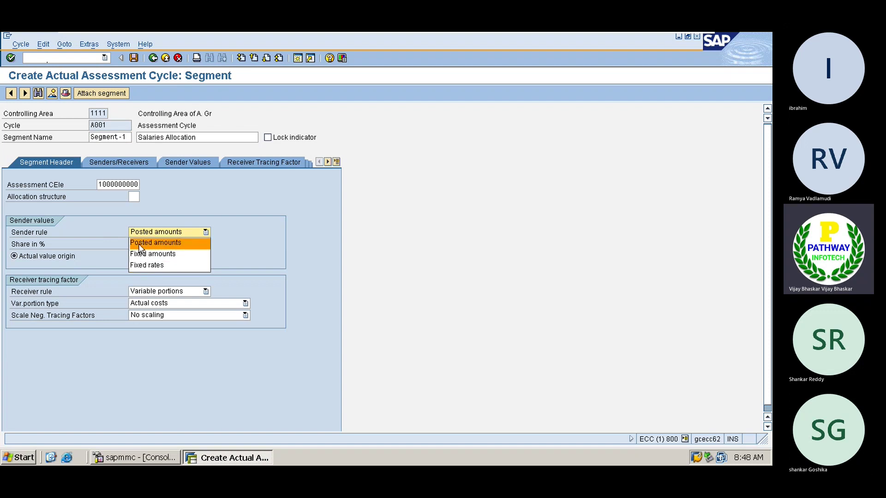
left_click(140, 244)
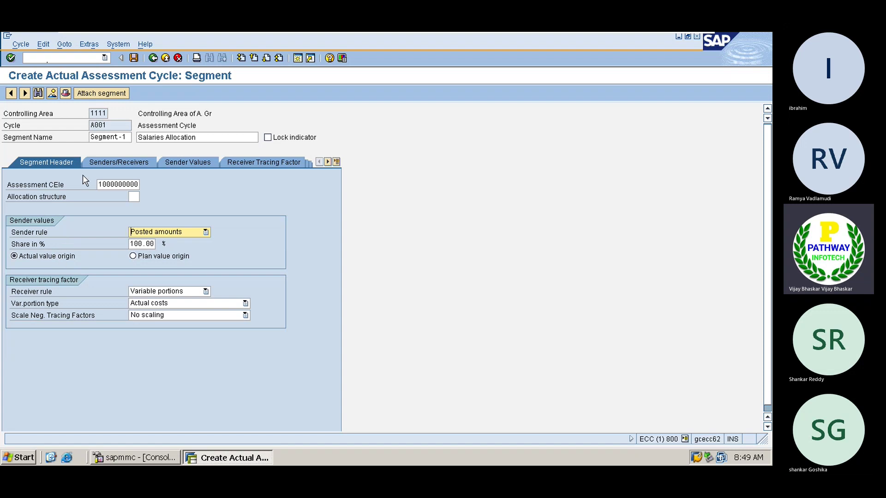
left_click(106, 185)
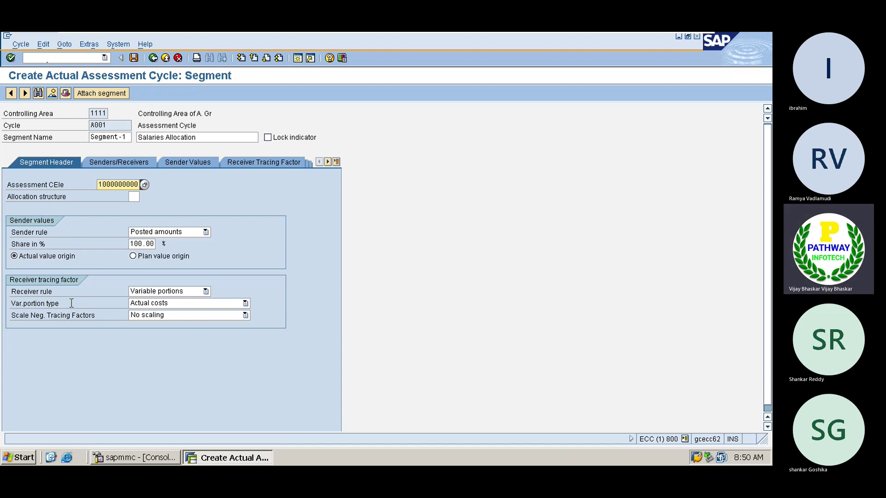
Set the segment's variable portion type to Actual Statistical Key Figures and proceed to the sender and receiver assignments.
left_click(159, 303)
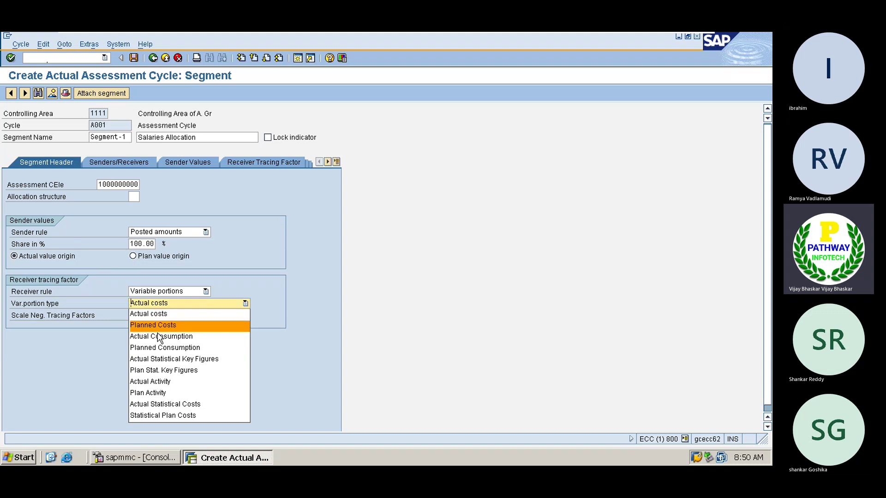
left_click(159, 359)
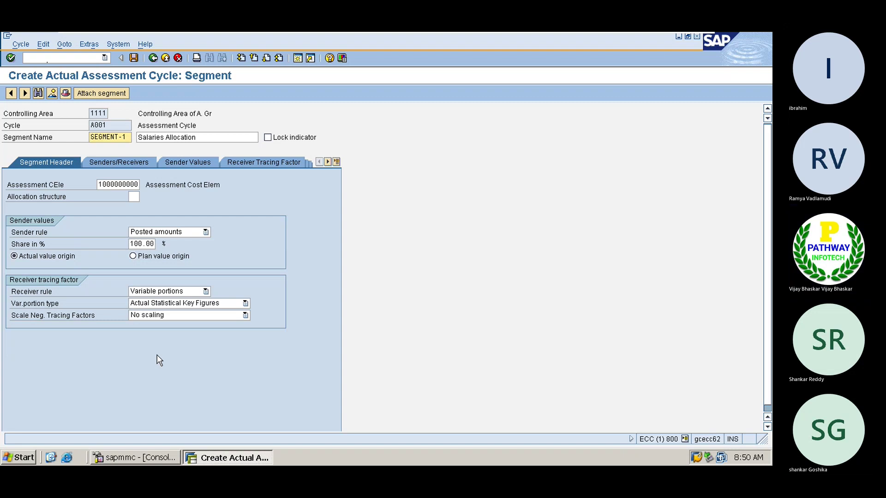
left_click(123, 162)
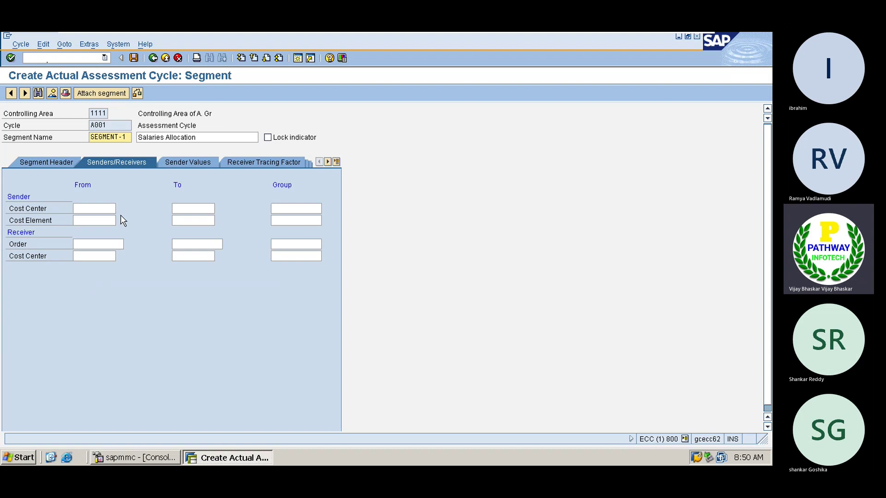
Switch to the Excel notes to check the admin cost center example, and return to the SAP assessment segment.
mouse_move(577, 32)
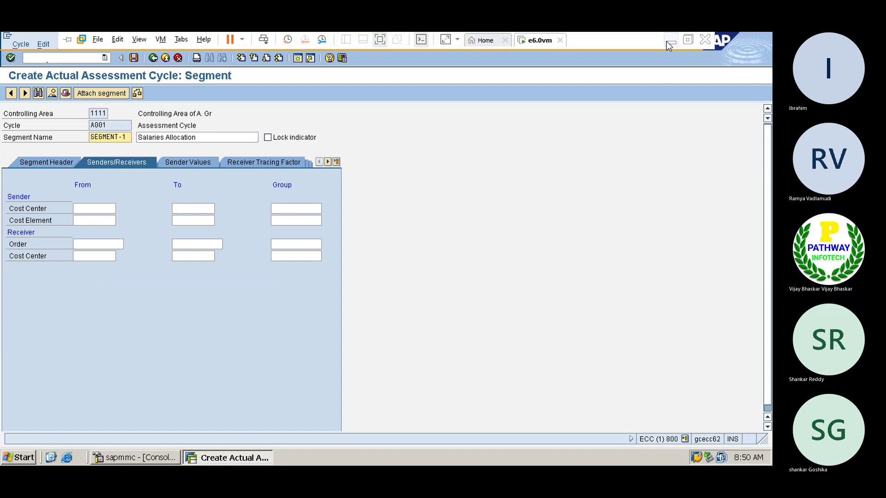
left_click(667, 41)
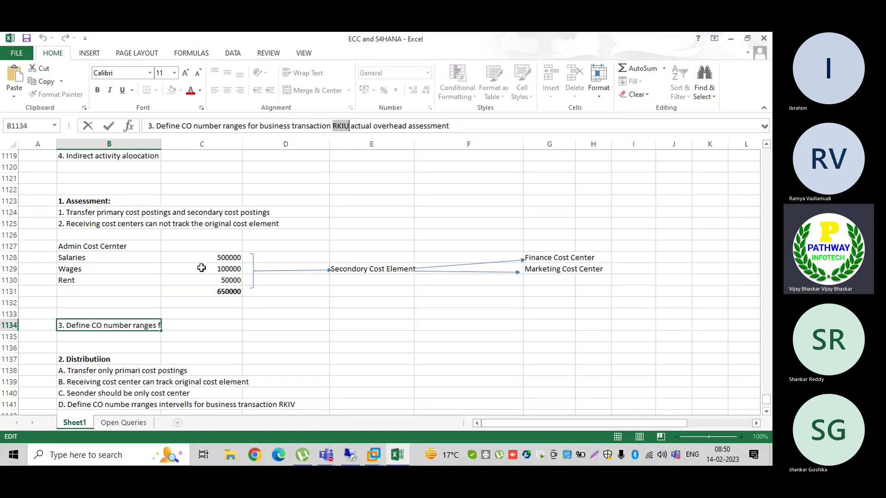
left_click(109, 248)
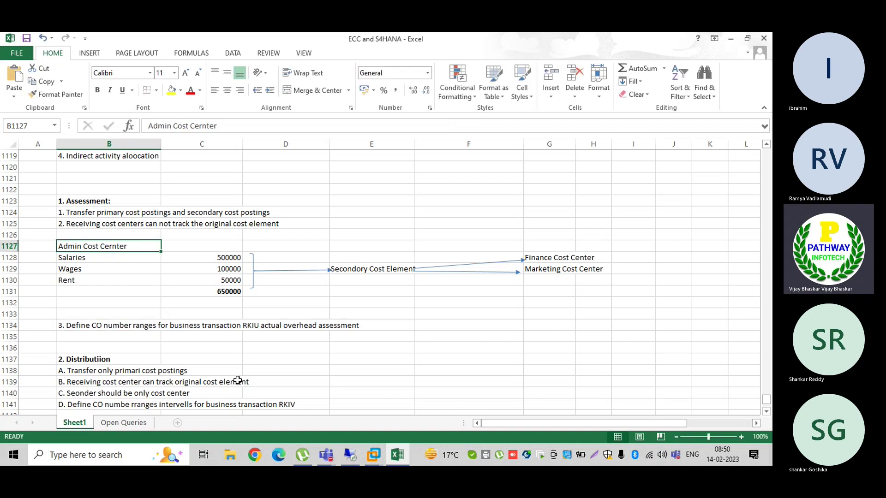
left_click(374, 456)
left_click(390, 415)
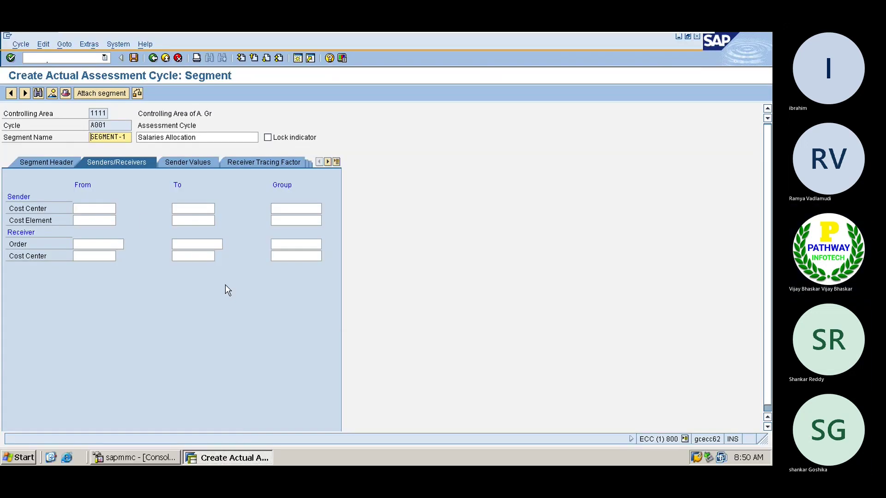
Look up and assign cost center ADMIN-DEP and salaries cost element 400100 as the sender of the segment.
left_click(97, 209)
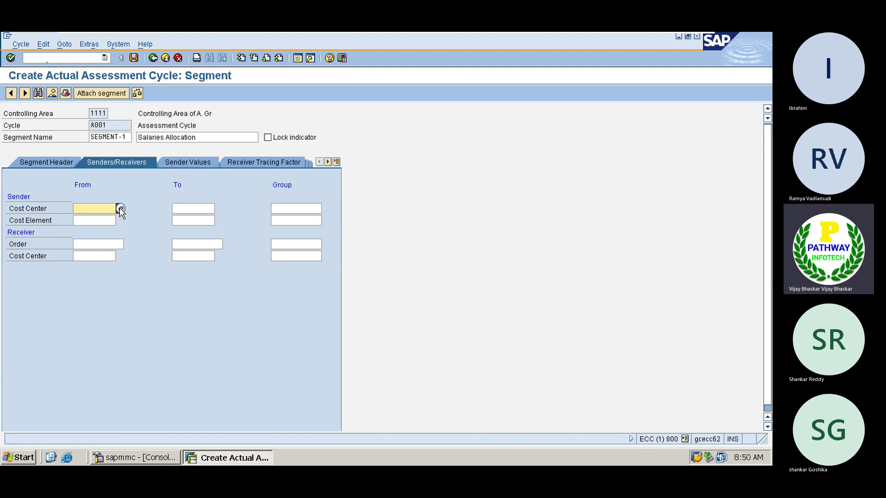
left_click(120, 209)
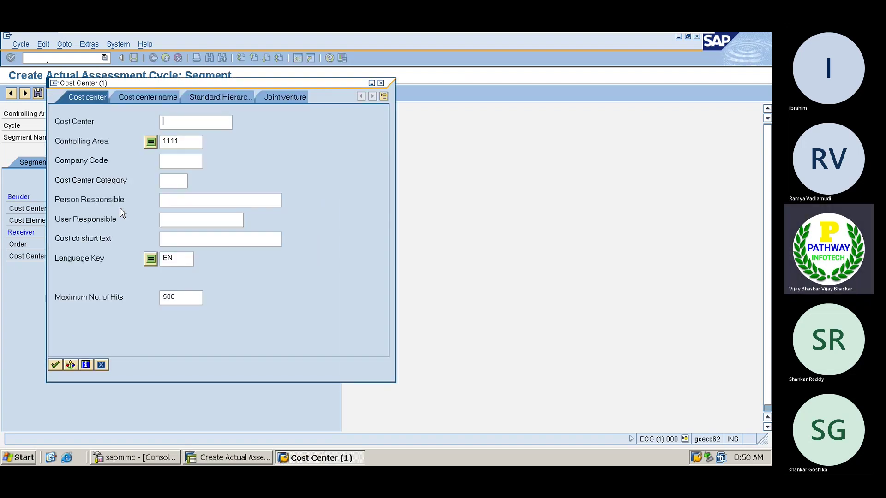
key("Return")
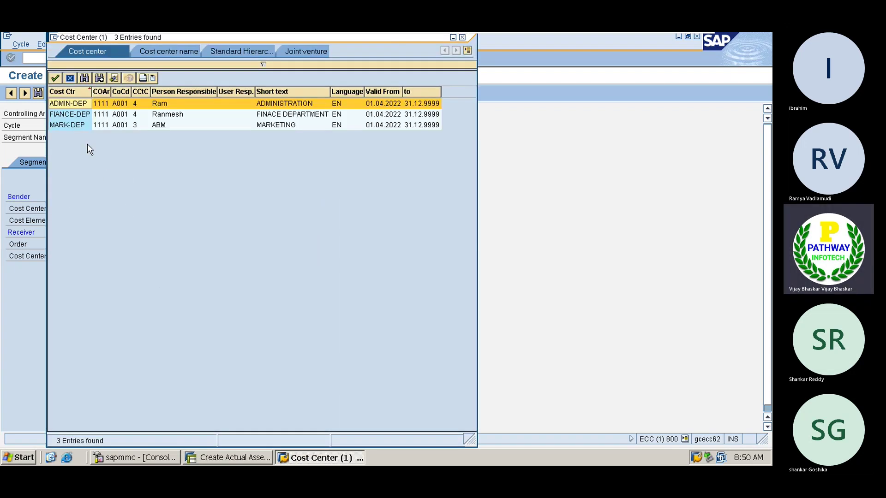
double_click(65, 105)
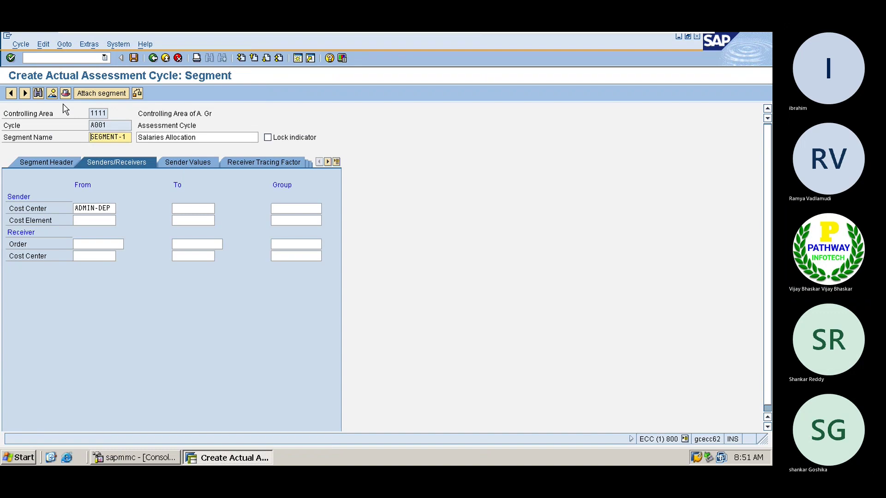
left_click(88, 221)
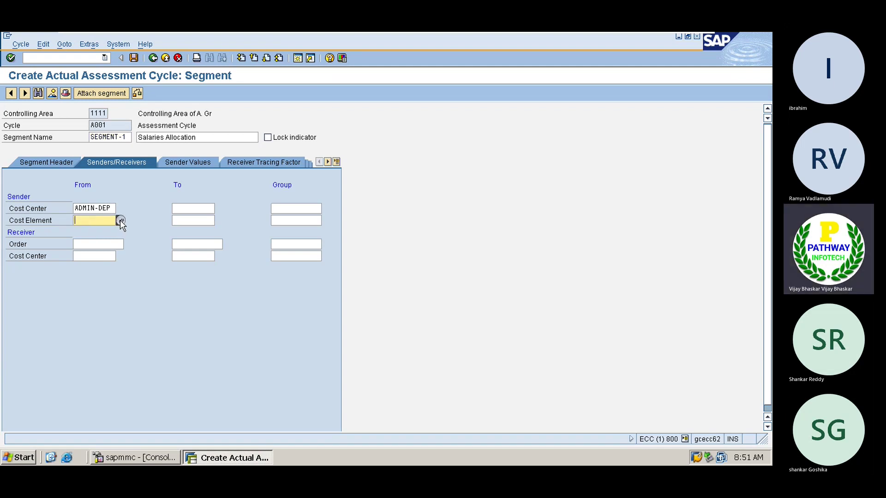
left_click(120, 220)
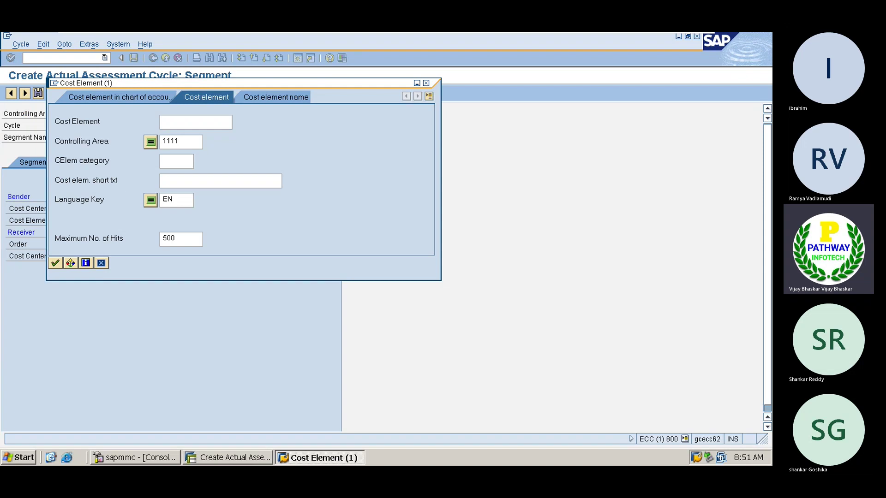
key("Return")
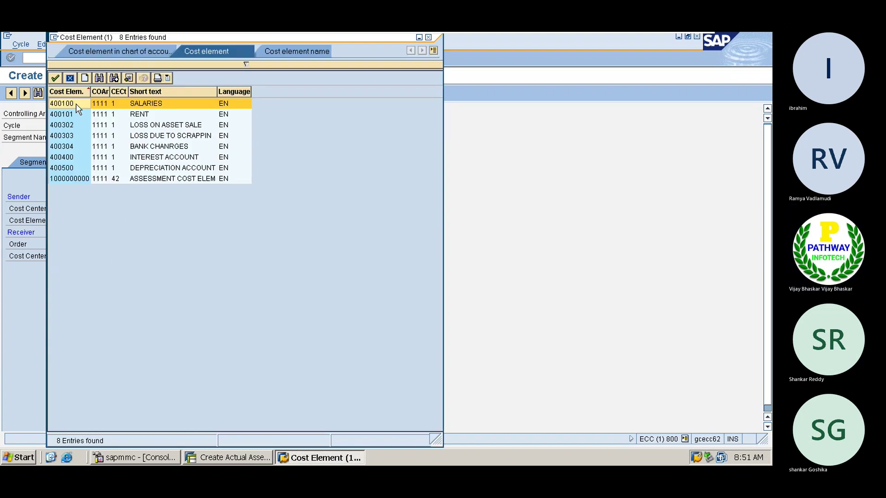
double_click(126, 108)
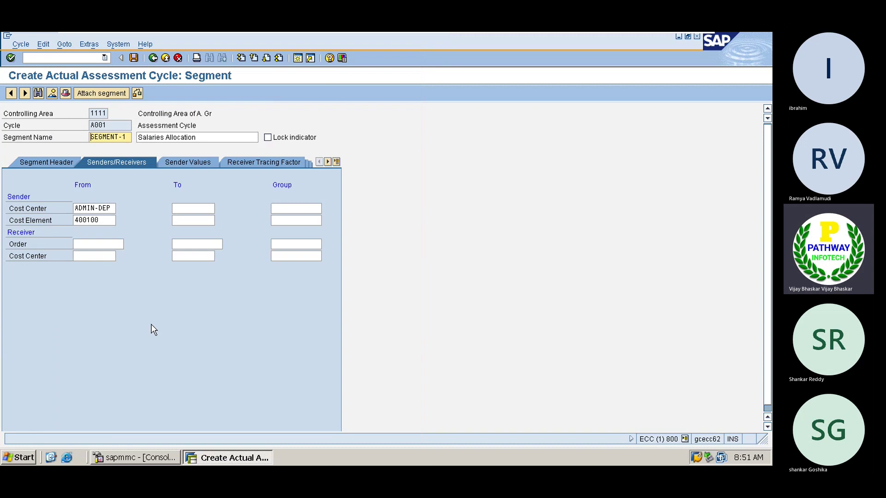
Assign cost center group ADMIN as the receiver of the segment.
left_click(85, 258)
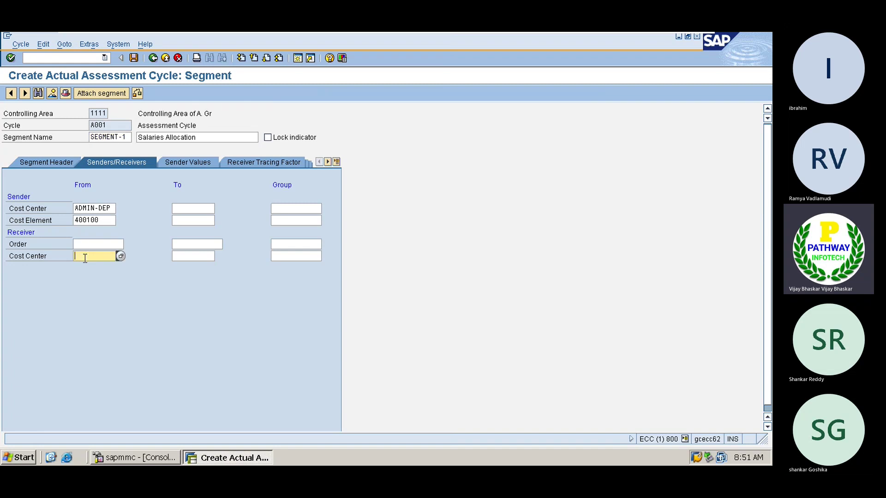
left_click(280, 255)
left_click(326, 256)
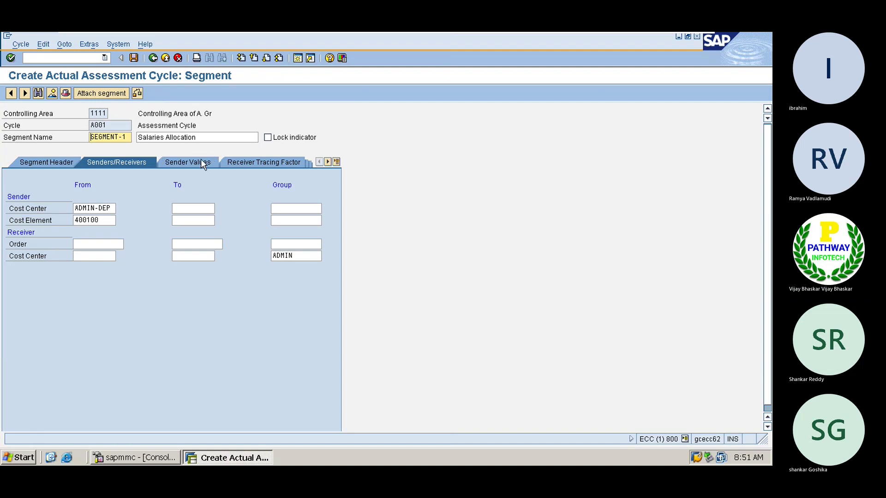
Choose statistical key figure EMP (Employees) of controlling area 1111 as the selection criterion for the receiver tracing factor.
left_click(258, 162)
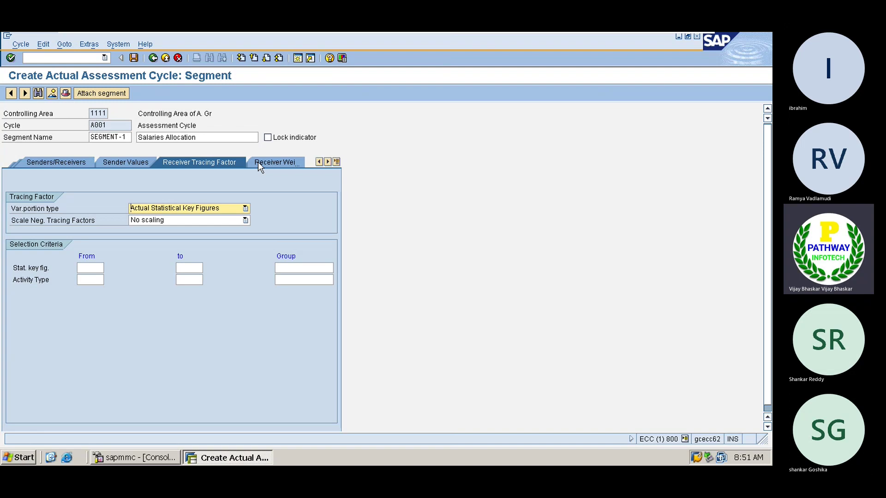
left_click(89, 266)
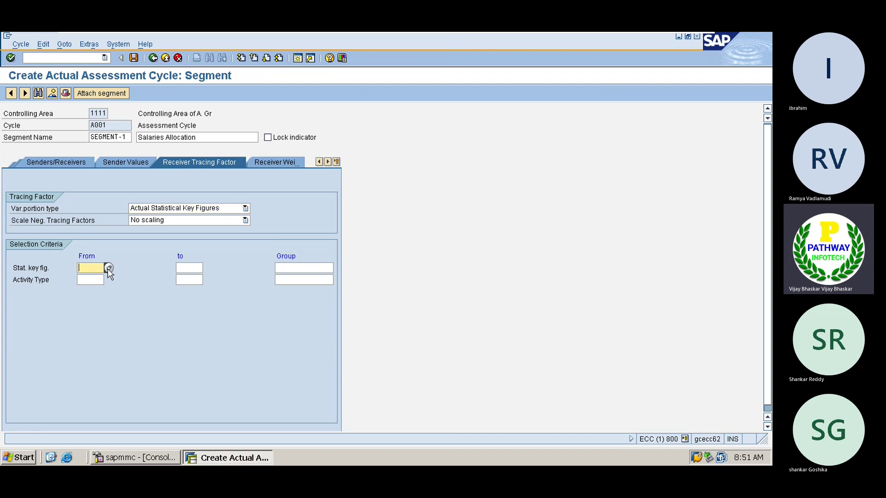
left_click(108, 269)
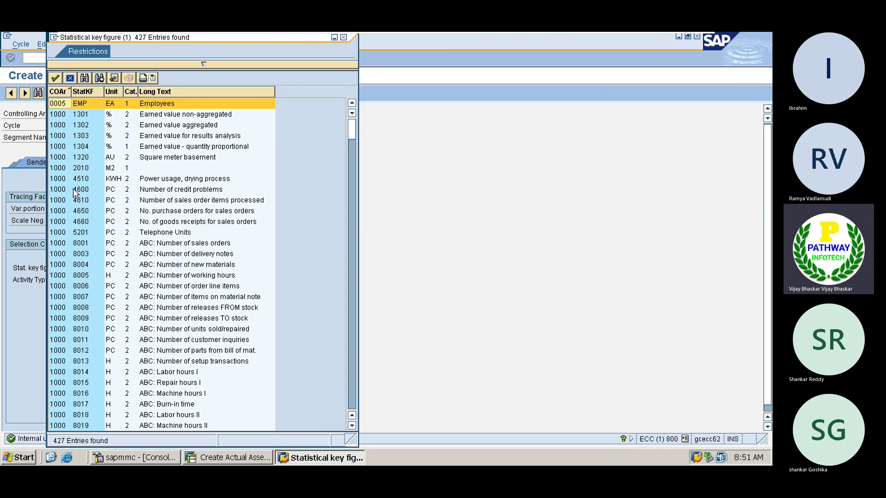
left_click(351, 388)
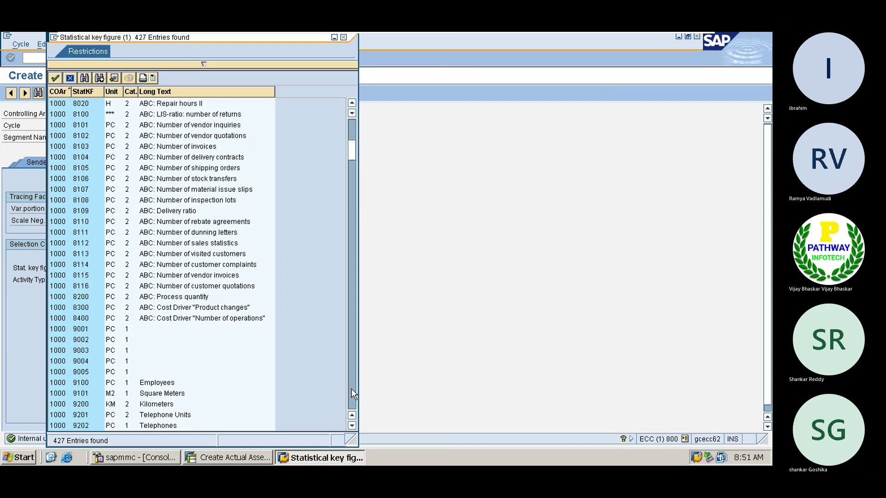
left_click(351, 388)
left_click(350, 393)
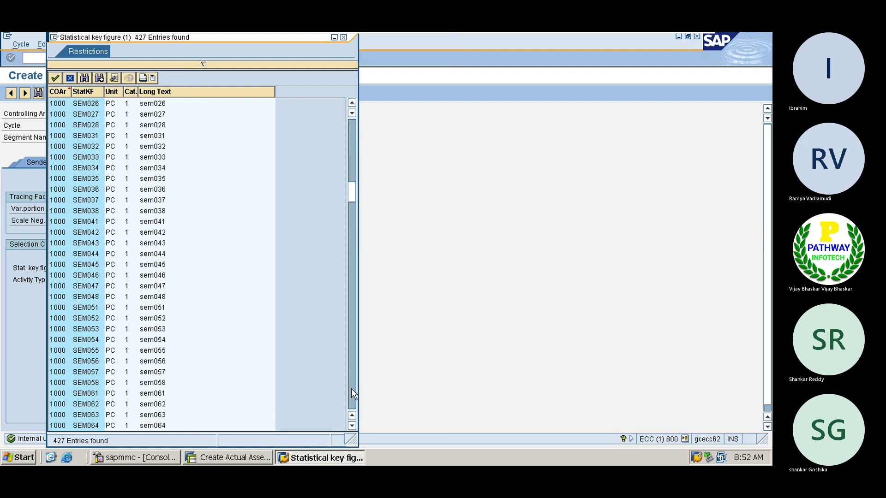
left_click(352, 393)
left_click(352, 393)
left_click(352, 393)
left_click(352, 393)
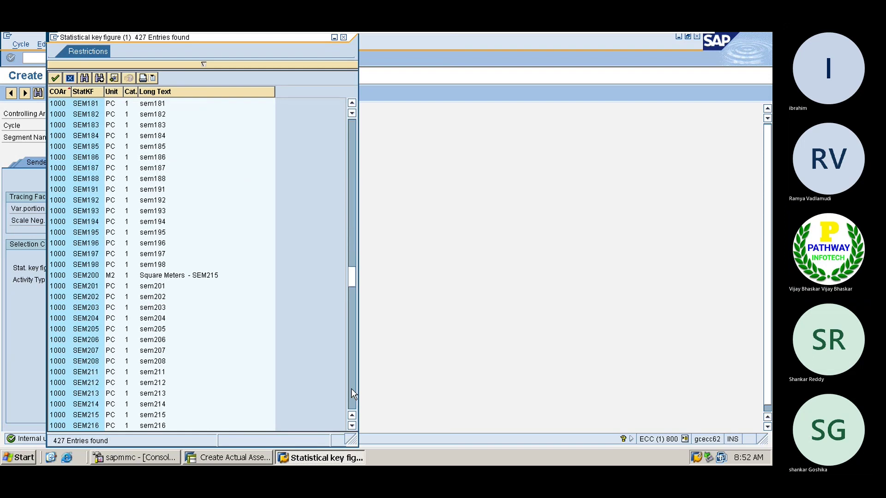
left_click(351, 389)
left_click(351, 388)
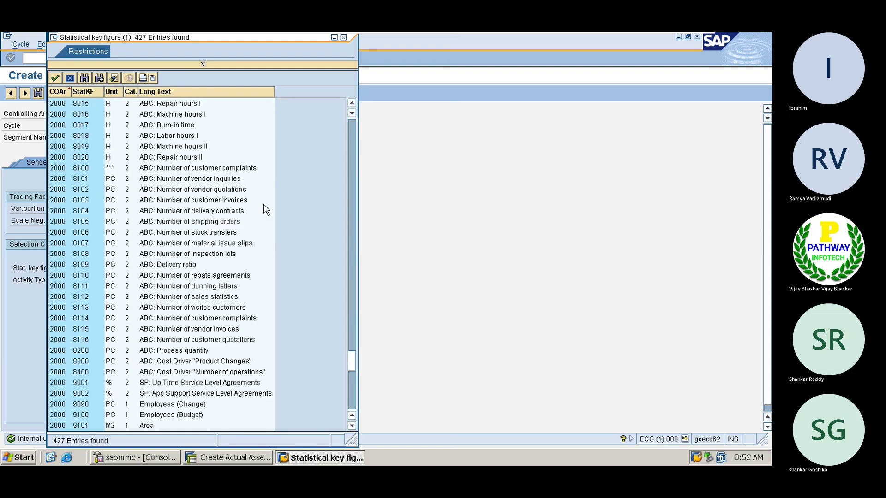
left_click(352, 135)
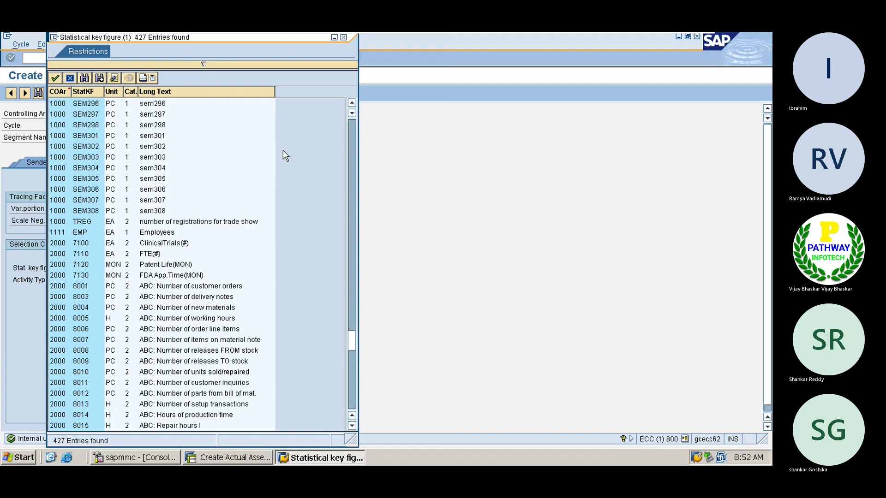
left_click(79, 234)
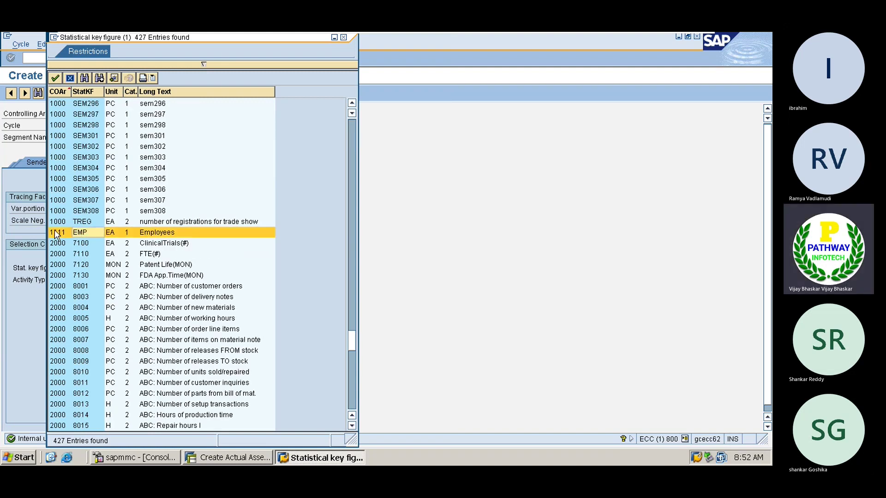
double_click(79, 235)
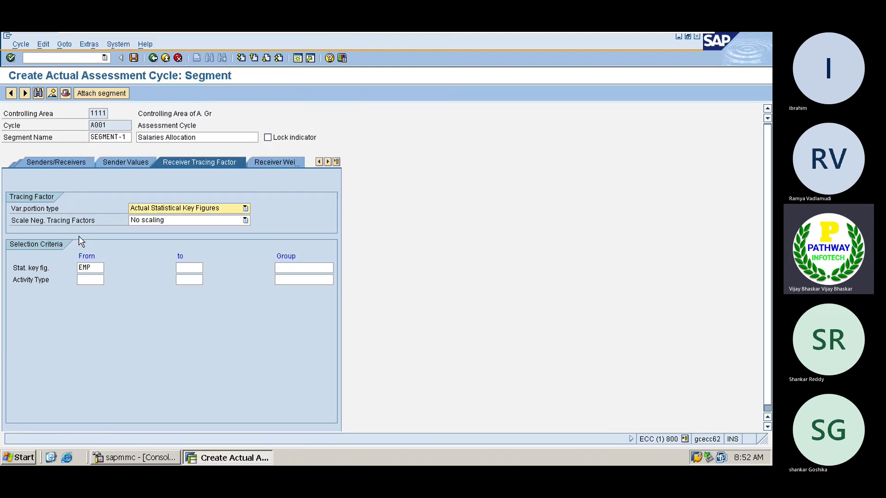
Review the receiver weighting factors and compare the listed cost centers with the segment's sender, receiver group and tracing factor settings.
left_click(280, 163)
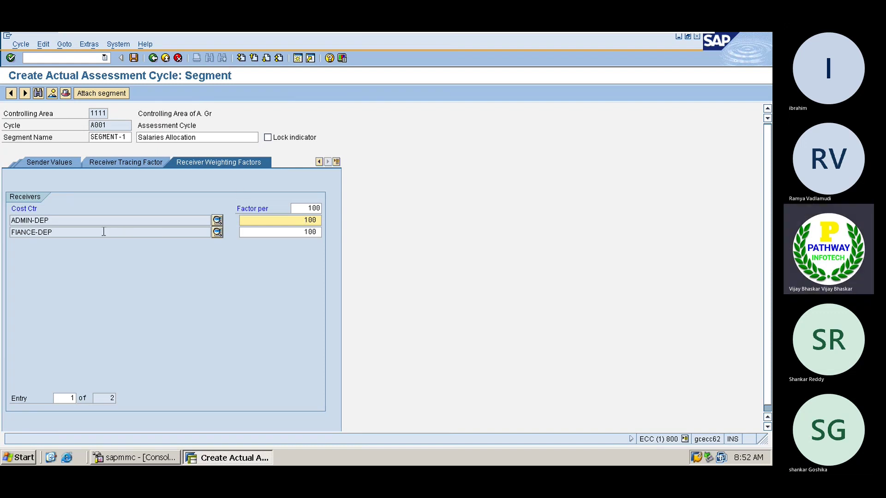
left_click(57, 223)
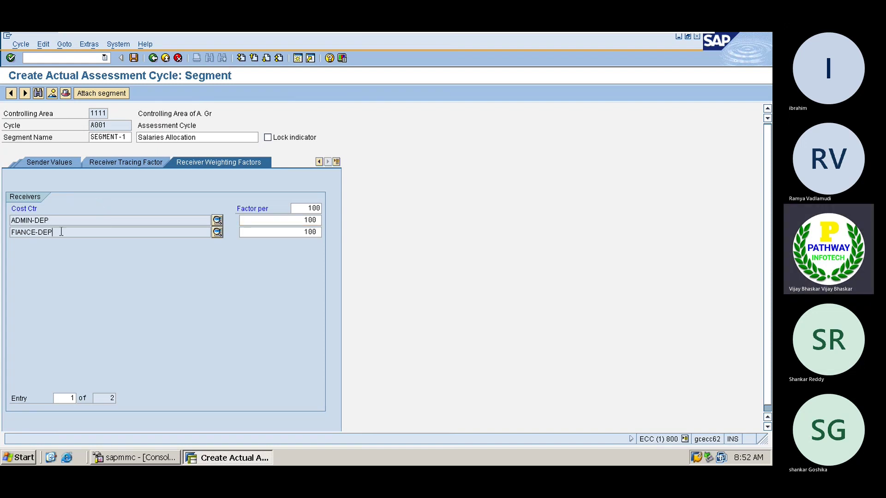
left_click(60, 232)
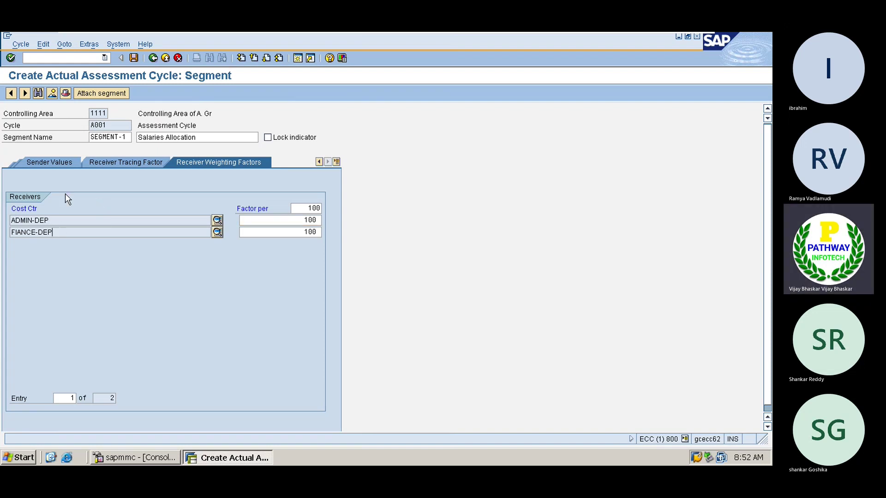
left_click(50, 166)
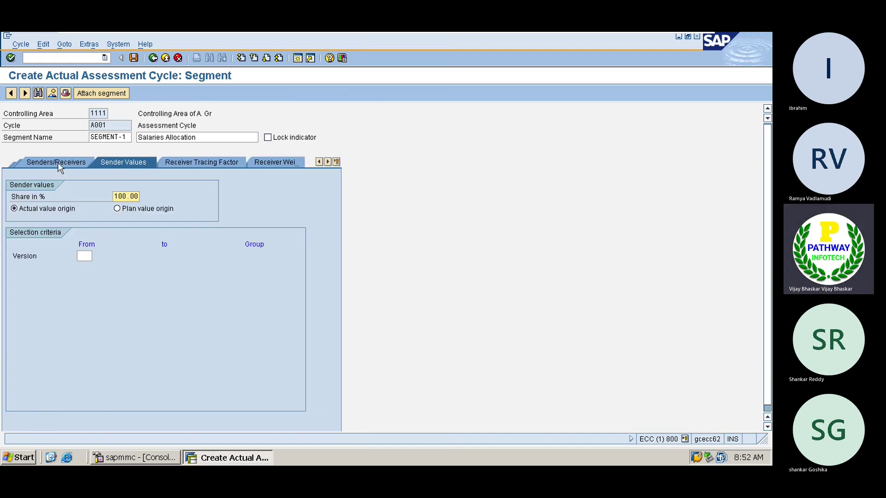
left_click(40, 162)
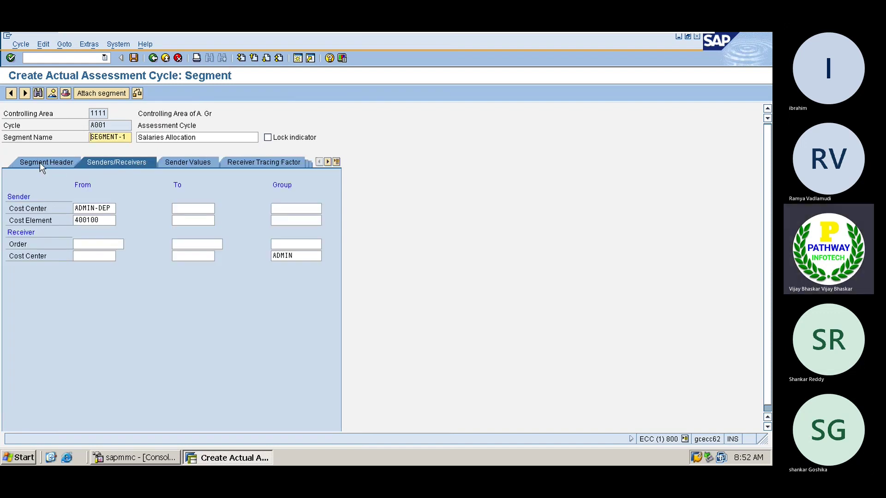
left_click(305, 256)
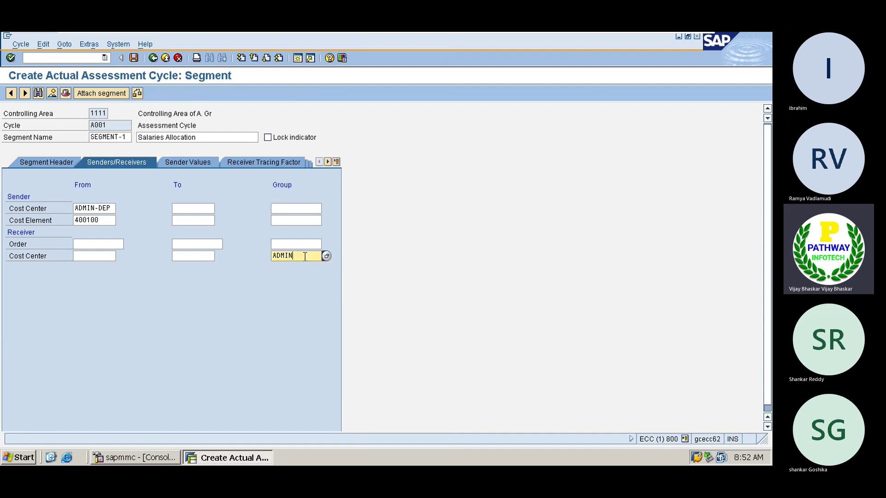
left_click(263, 165)
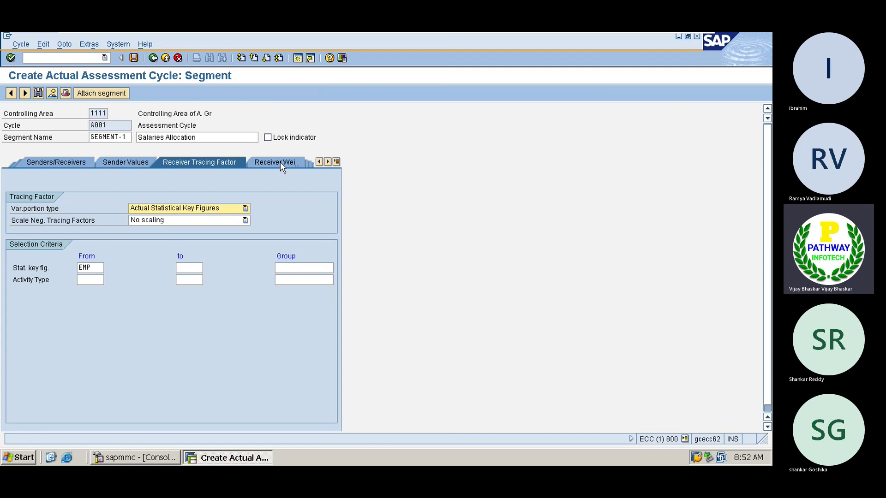
left_click(281, 162)
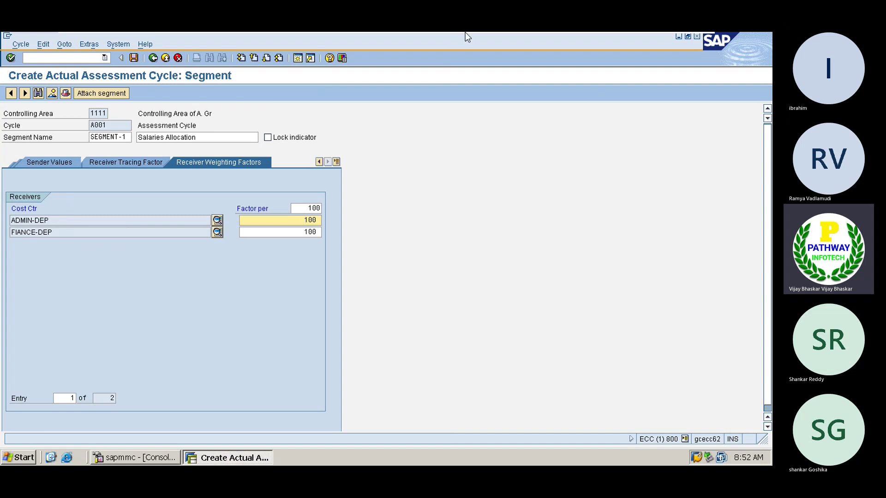
Check the Admin cost center assessment example in the Excel notes and return to the SAP assessment segment.
mouse_move(600, 33)
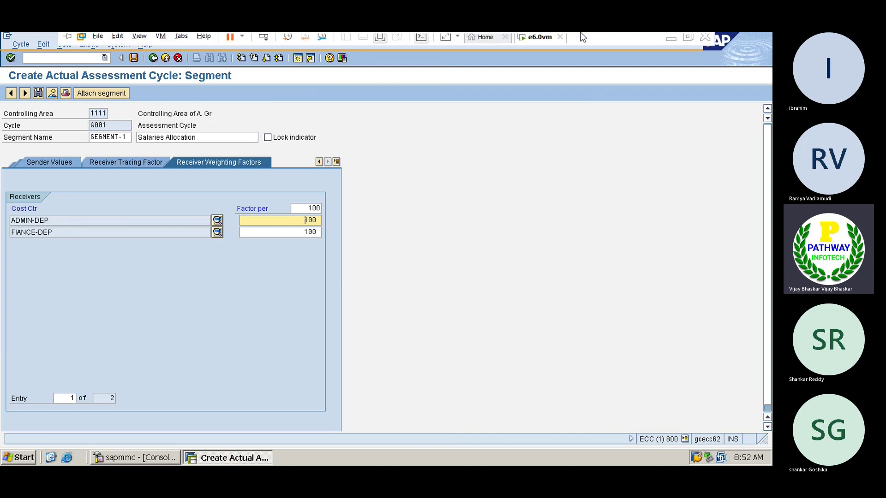
left_click(670, 40)
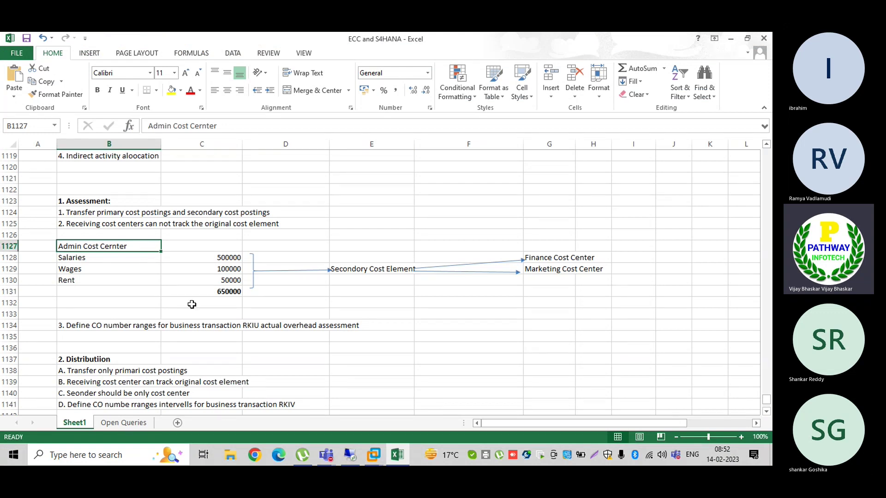
mouse_move(373, 455)
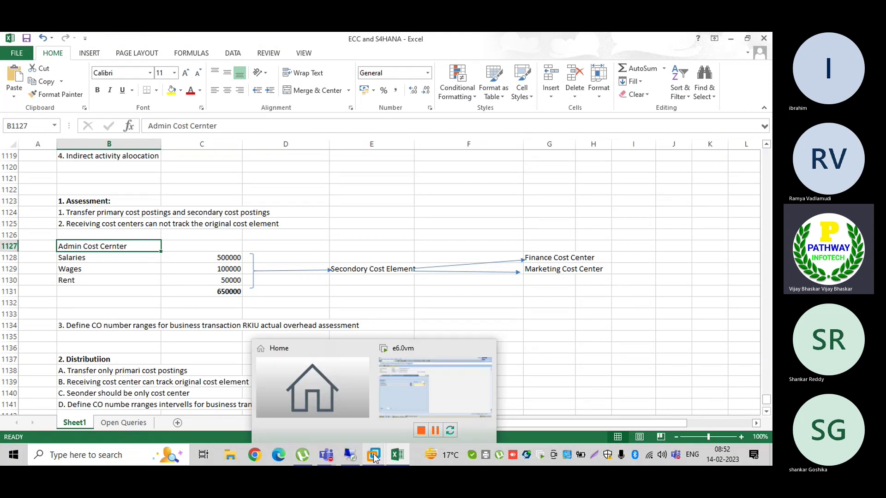
left_click(416, 386)
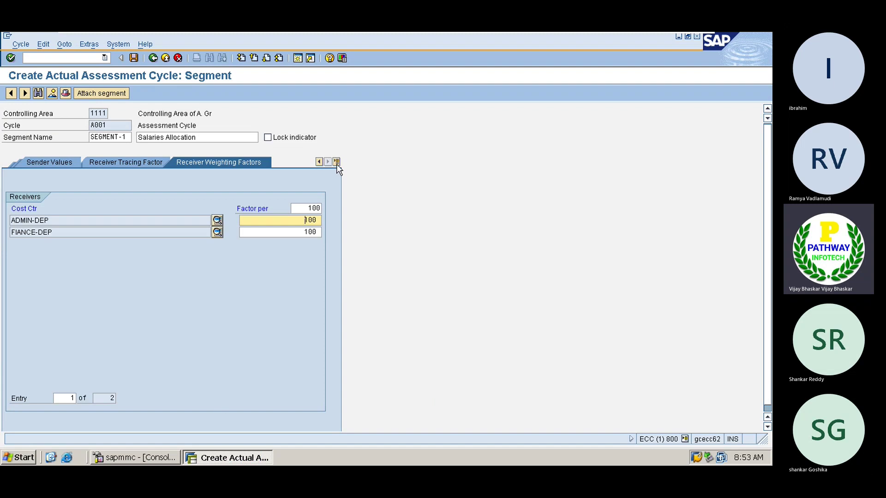
Open a second SAP session and navigate through Accounting and Controlling to Cost Center Accounting.
left_click(297, 58)
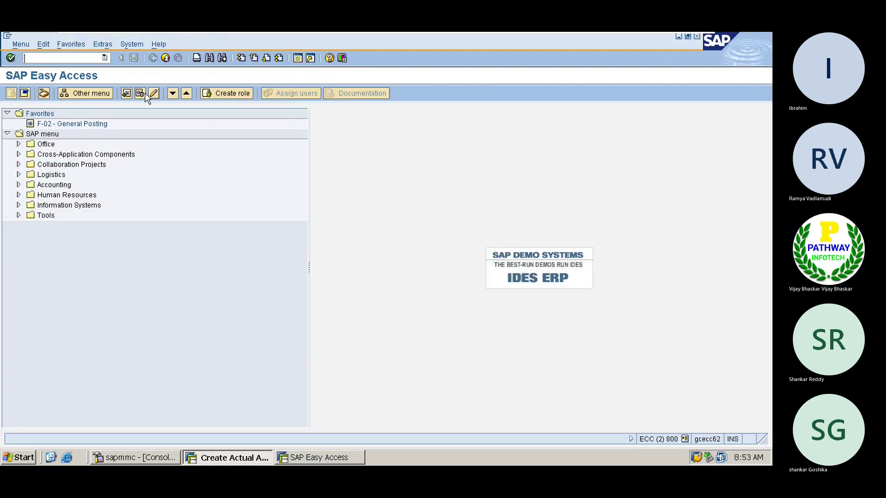
type("s")
left_click(42, 185)
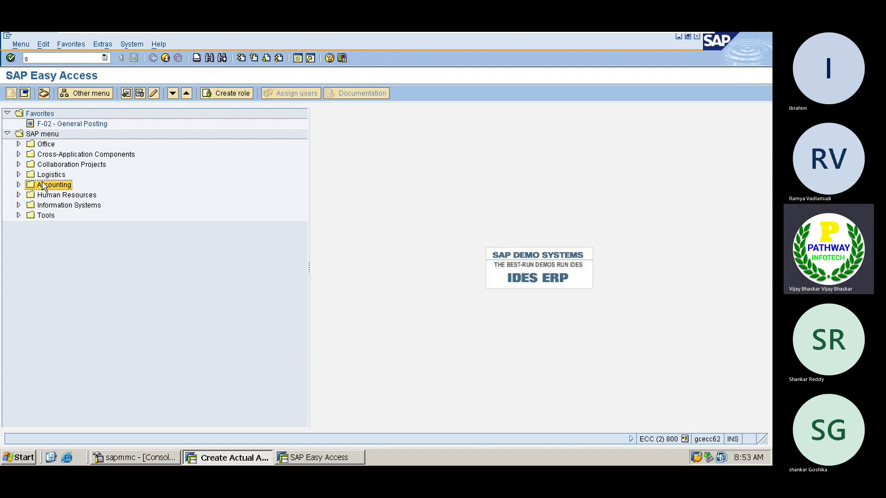
double_click(43, 185)
key("Down")
key("Down")
key("Down")
key("Right")
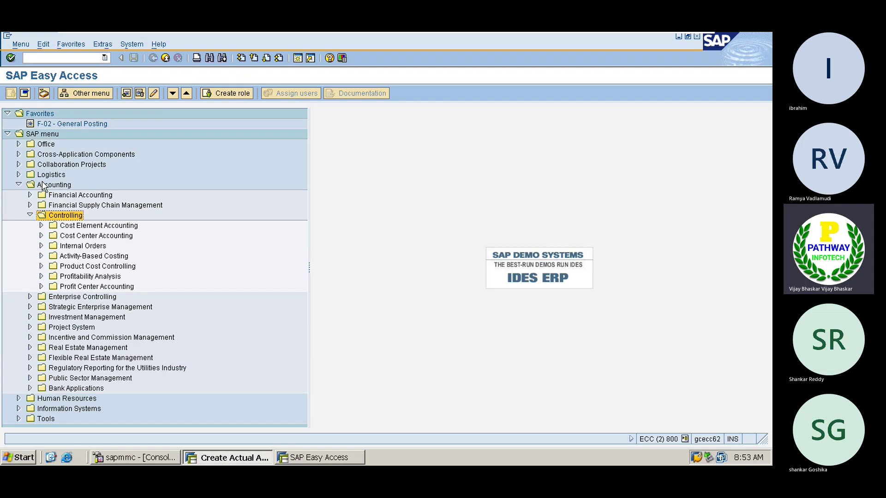
key("Down")
key("Right")
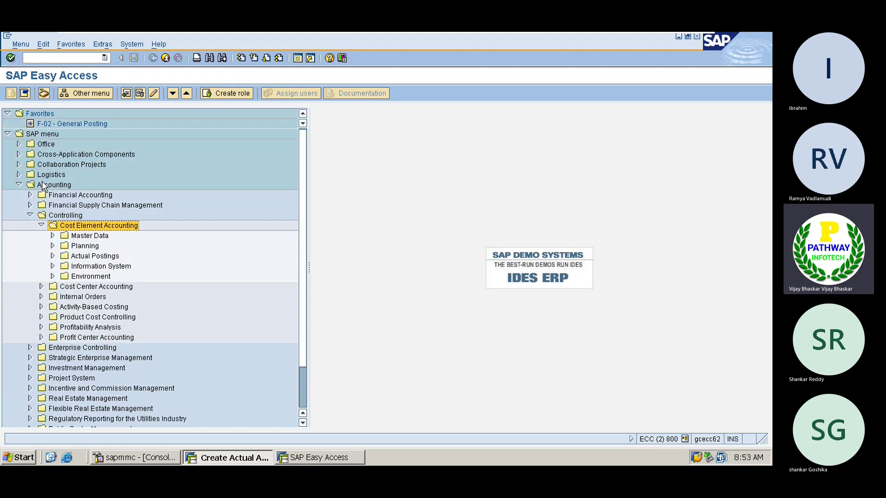
key("Left")
key("Down")
key("Right")
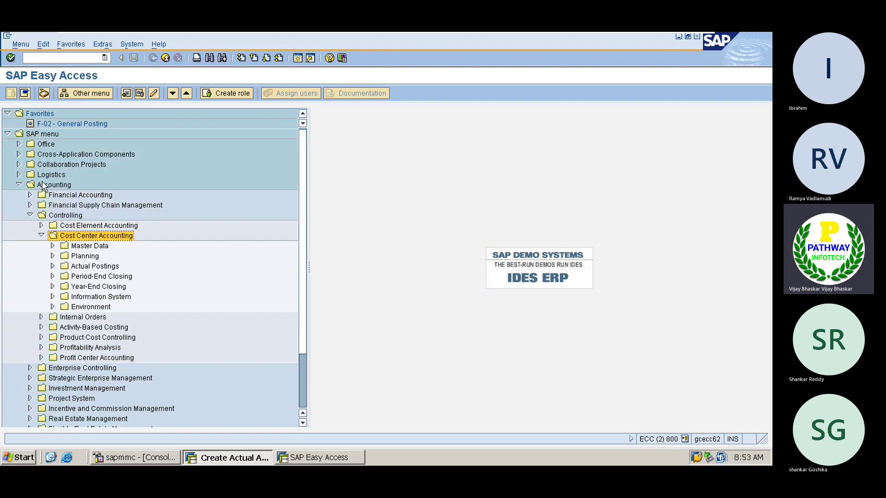
Start the KSH2 change transaction for cost center groups from the Cost Center Accounting master data.
key("Down")
key("Down")
key("Up")
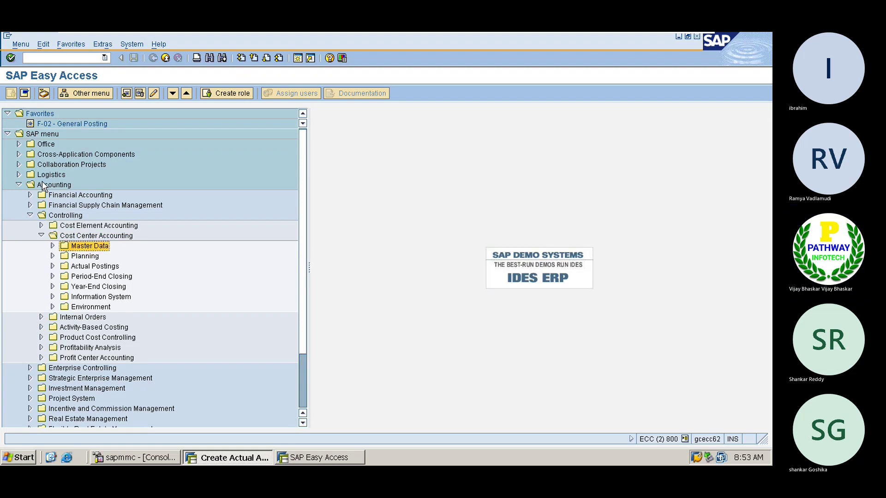
key("Right")
key("Down")
key("Down")
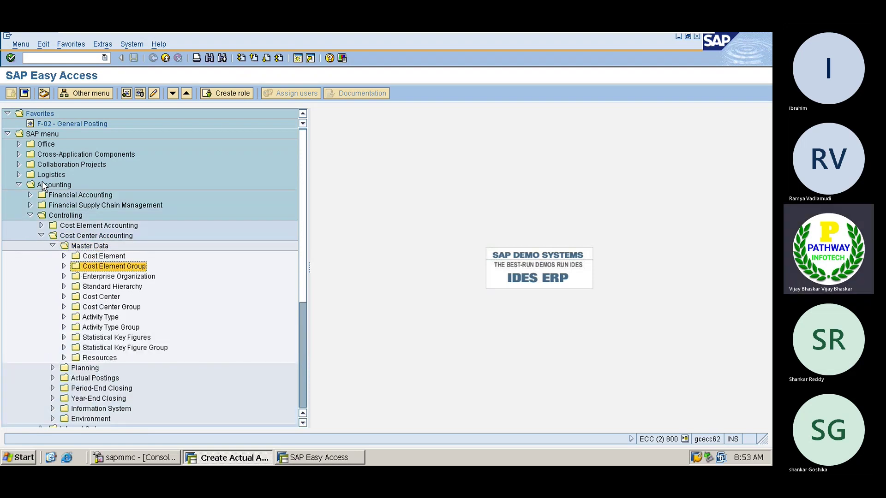
key("Down")
key("Down")
key("Down")
key("Down")
key("Right")
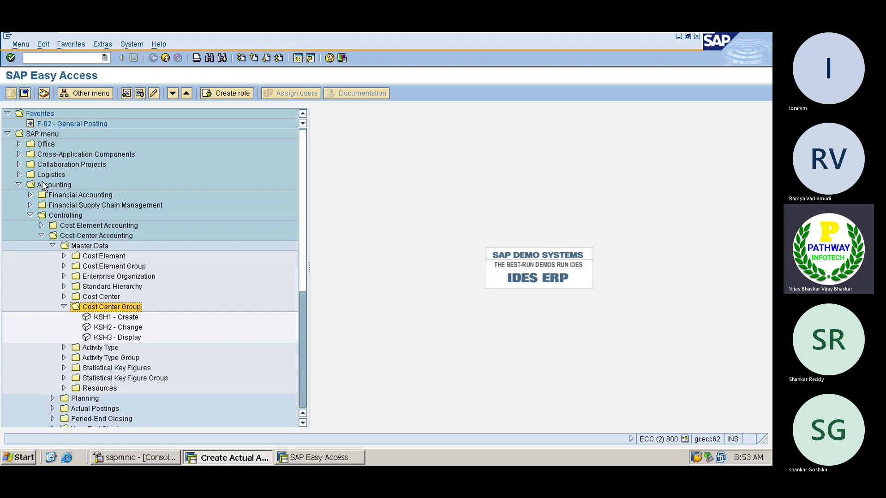
key("Down")
key("Down")
key("Return")
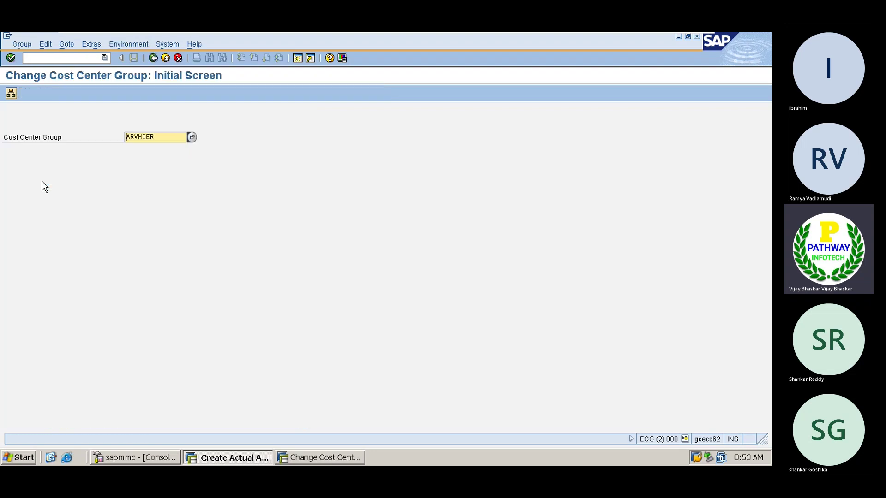
Look up cost center group ADMIN in controlling area 1111 and open its structure for changing.
left_click(192, 137)
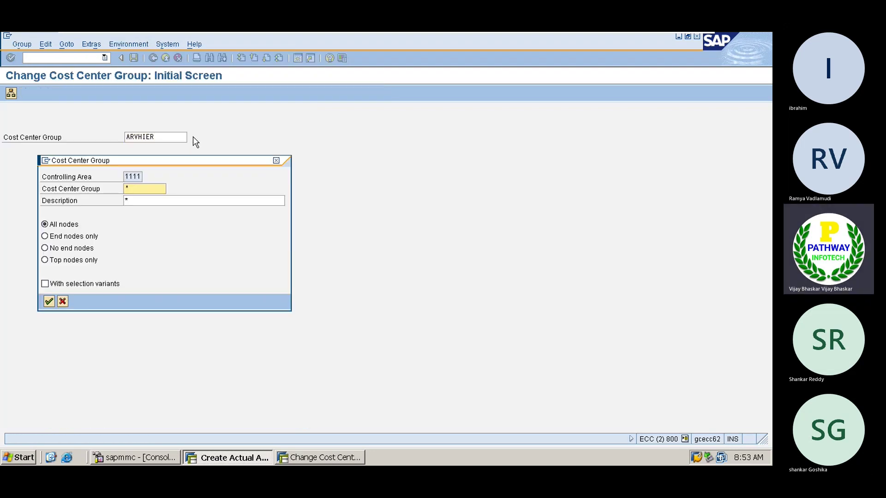
key("Return")
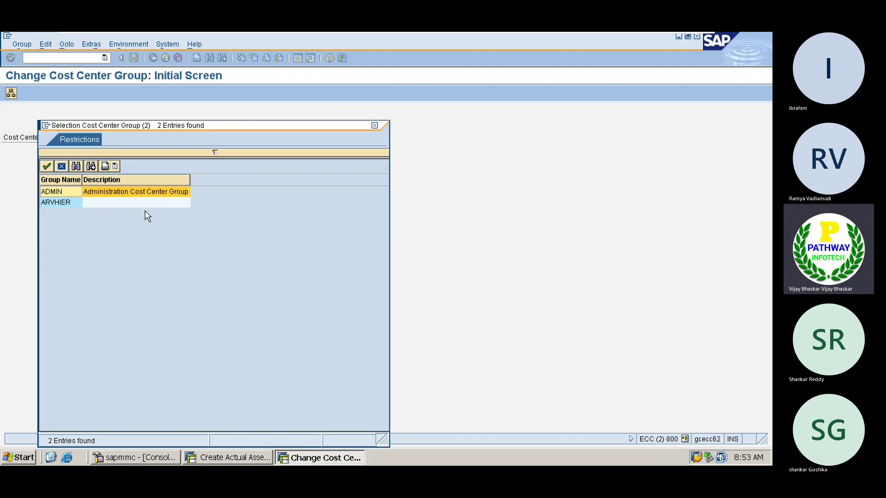
double_click(59, 194)
key("Return")
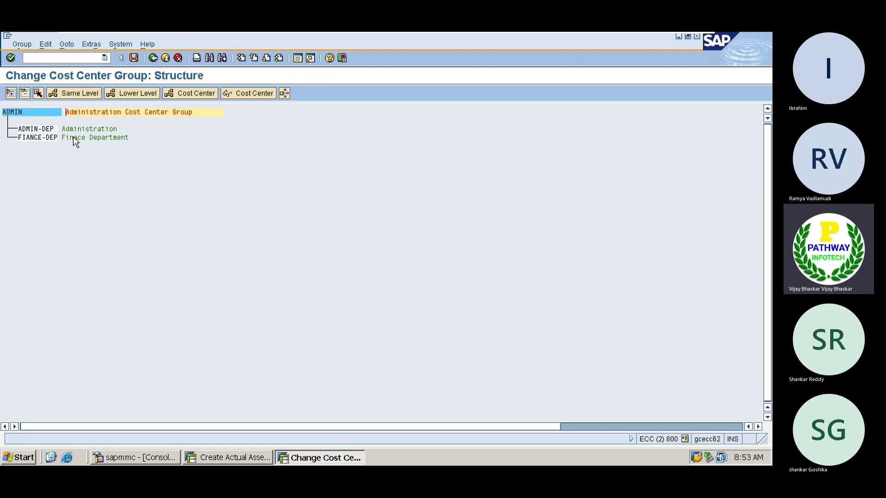
Display the master data of cost center ADMIN-DEP and return to the ADMIN group structure.
left_click(34, 131)
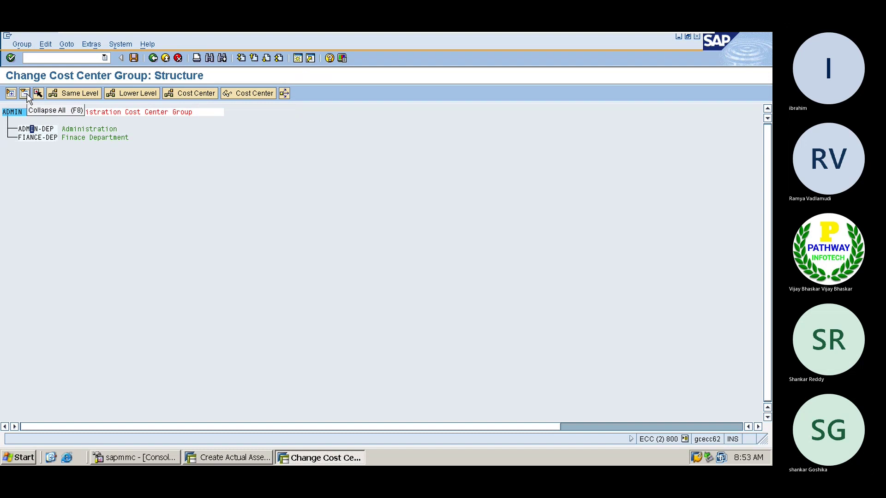
double_click(40, 129)
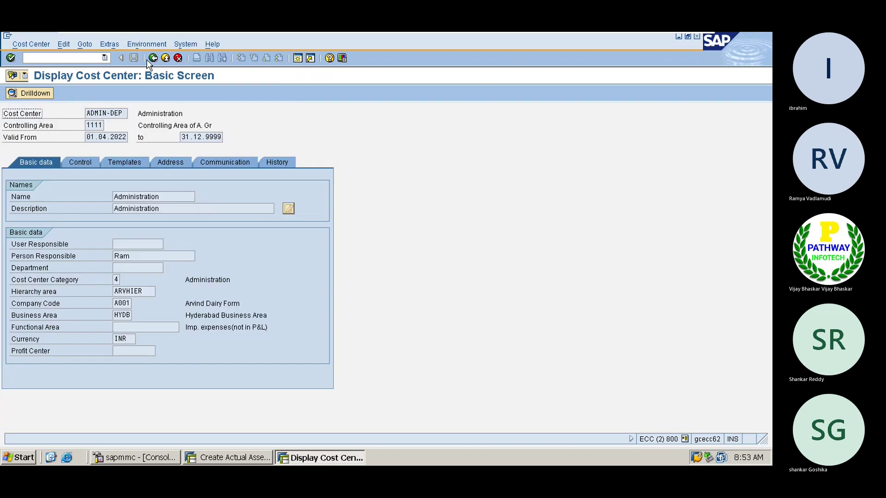
left_click(153, 57)
left_click(75, 129)
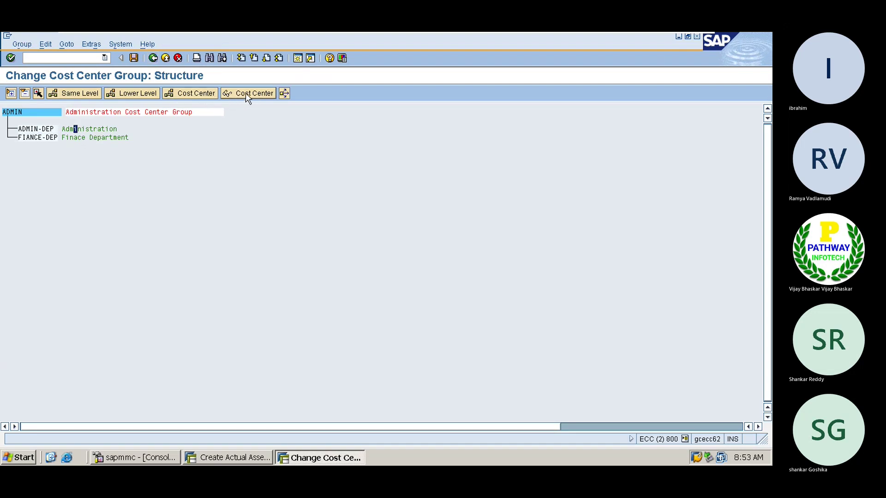
Try to change a variable for the ADMIN-DEP entry of the cost center group.
left_click(46, 45)
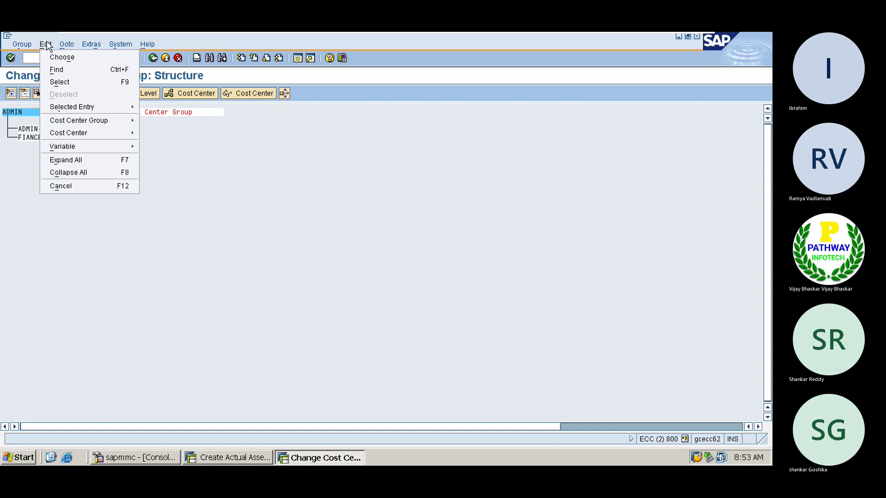
mouse_move(77, 129)
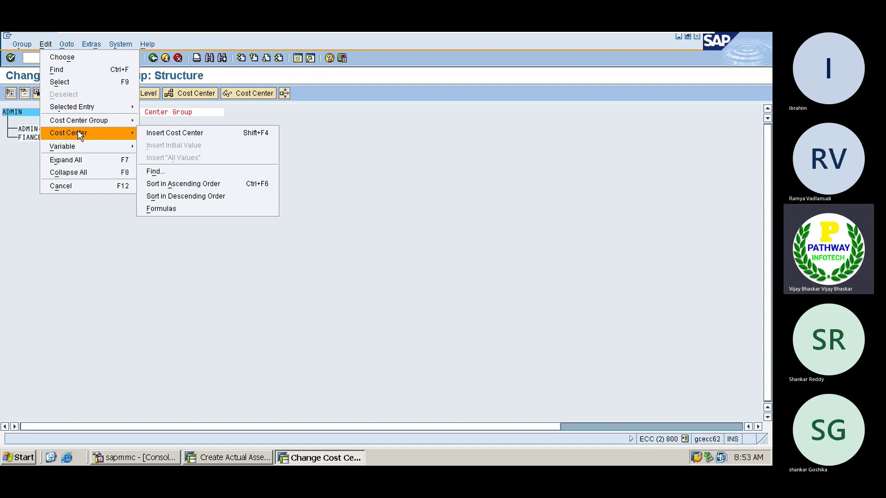
mouse_move(79, 145)
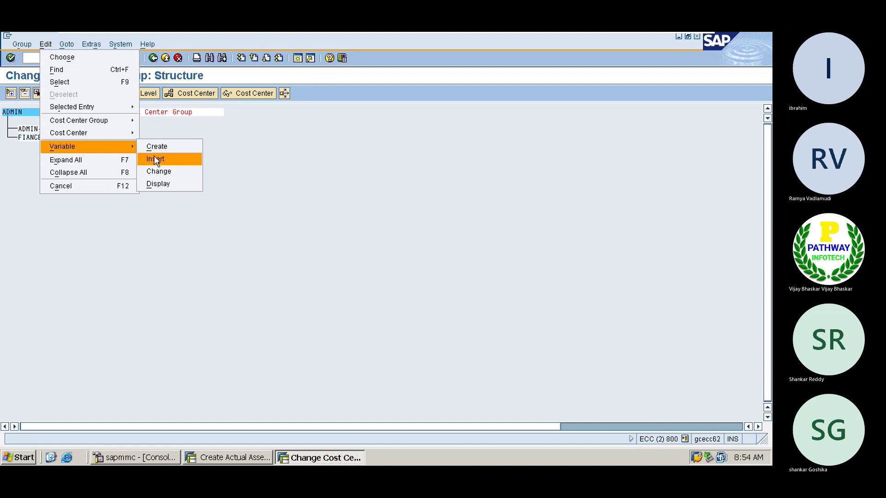
left_click(156, 172)
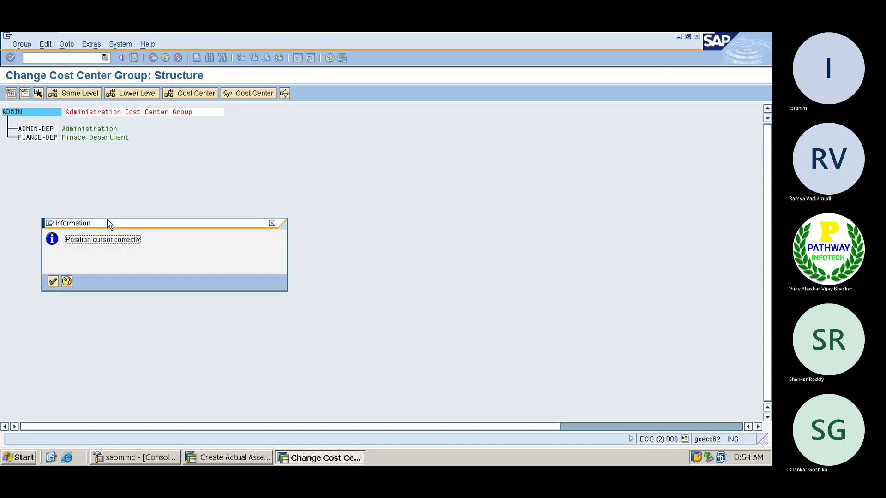
key("Return")
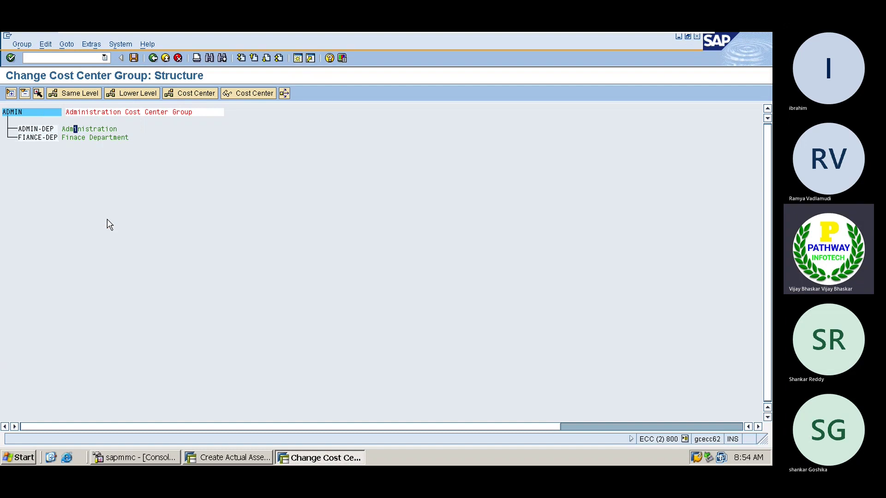
Try to change a variable for the ADMIN group node, and leave the cost center group transaction.
left_click(25, 110)
left_click(46, 45)
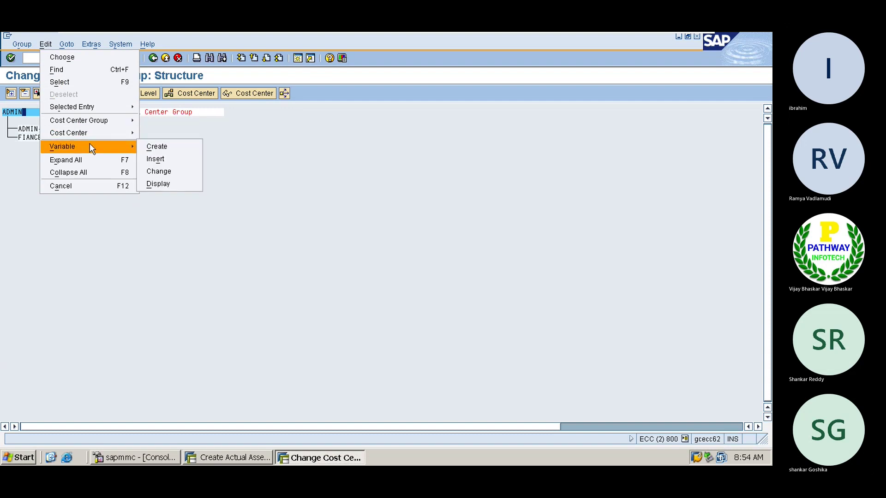
left_click(158, 171)
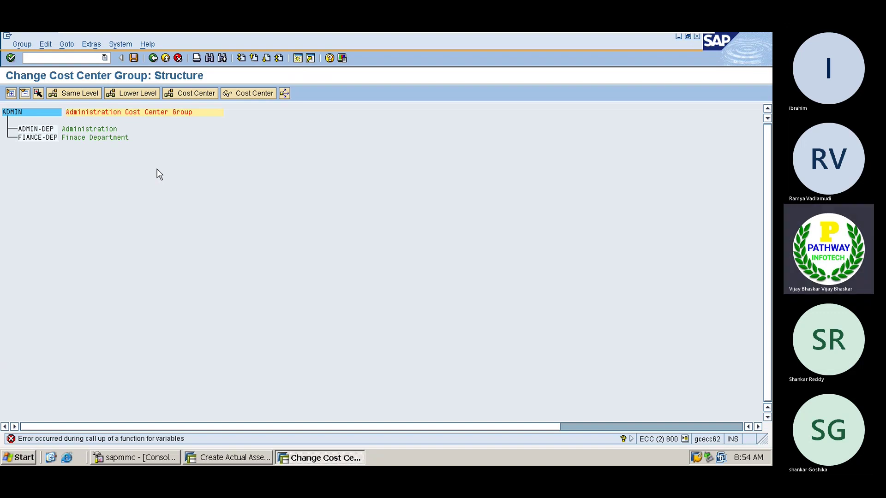
left_click(45, 45)
left_click(149, 255)
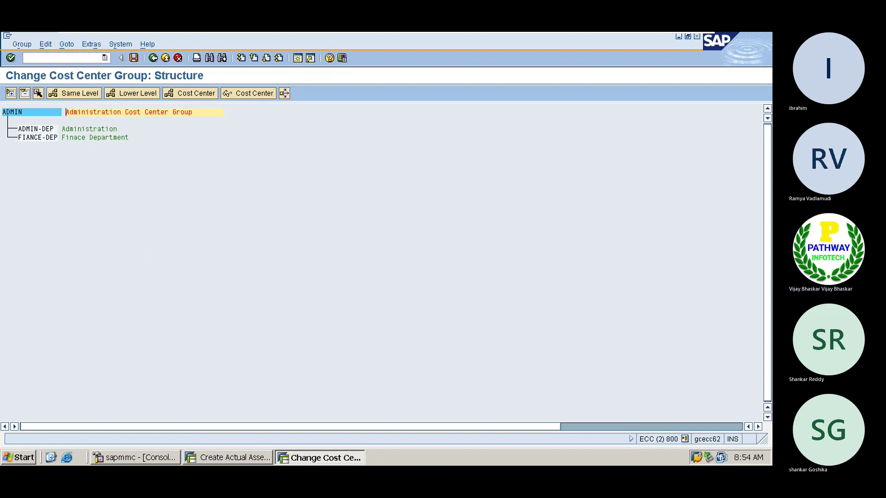
left_click(152, 57)
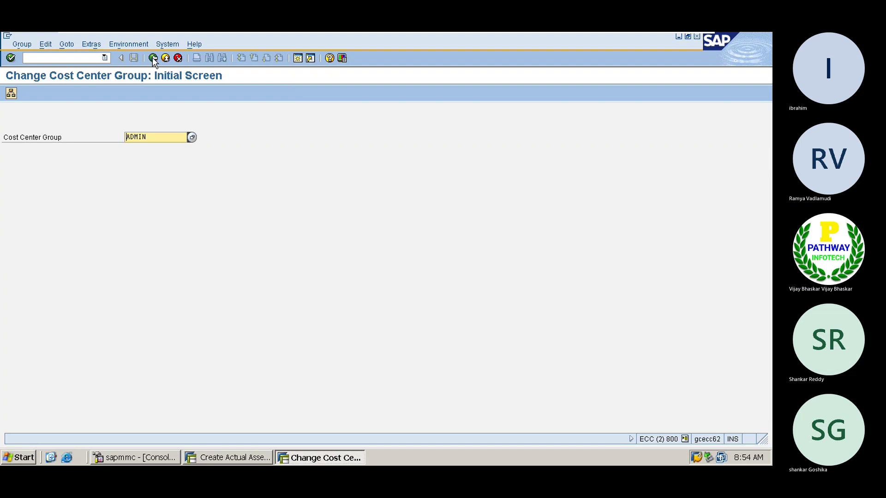
left_click(152, 58)
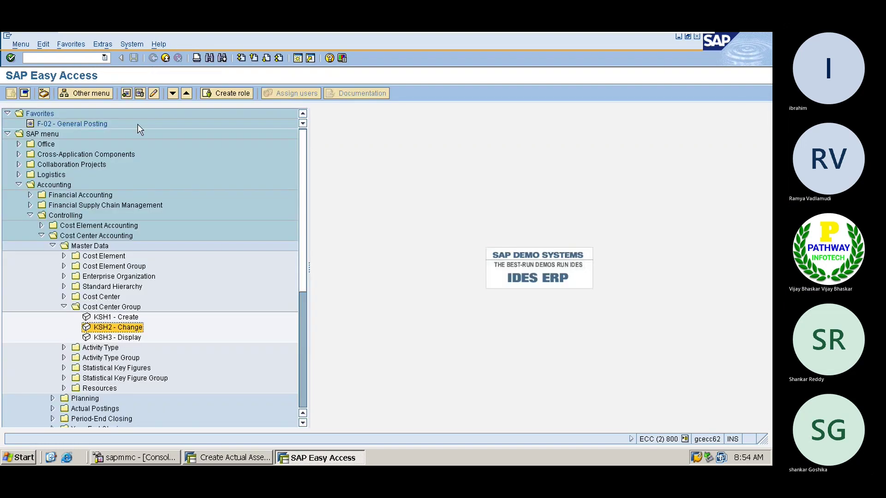
Reopen cost center group ADMIN for changing and insert cost center MARK-DEP into its structure.
double_click(104, 329)
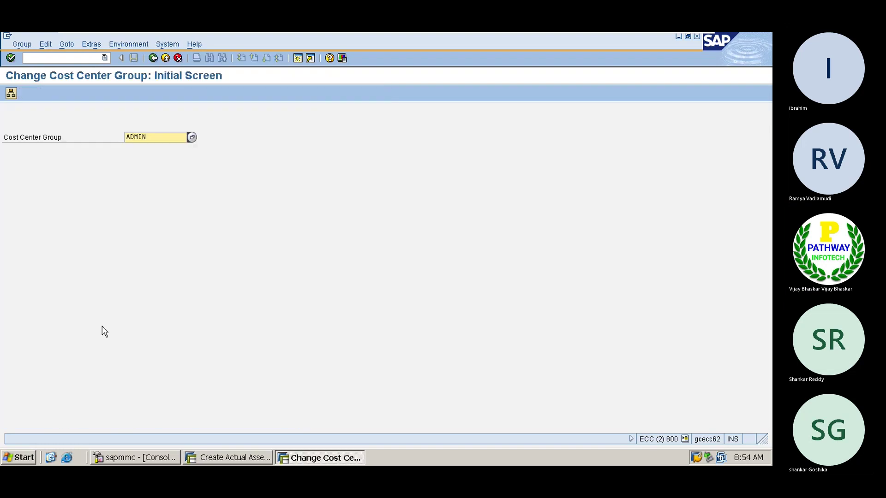
key("Return")
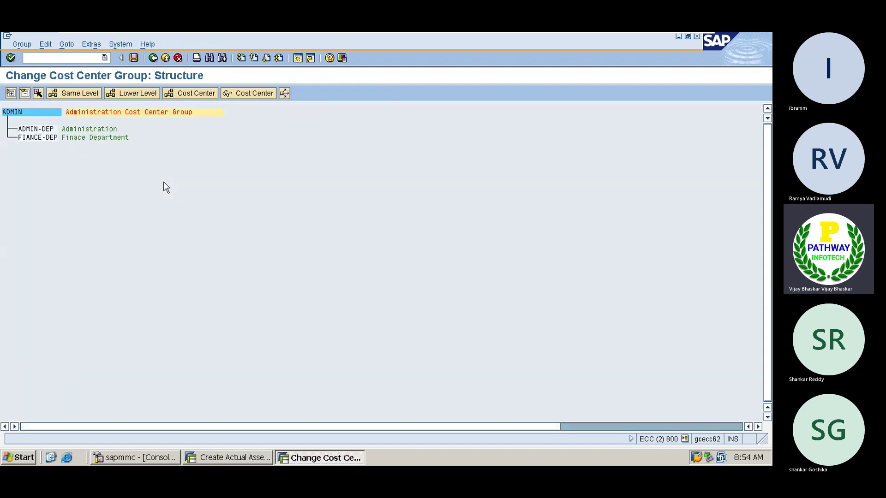
left_click(188, 93)
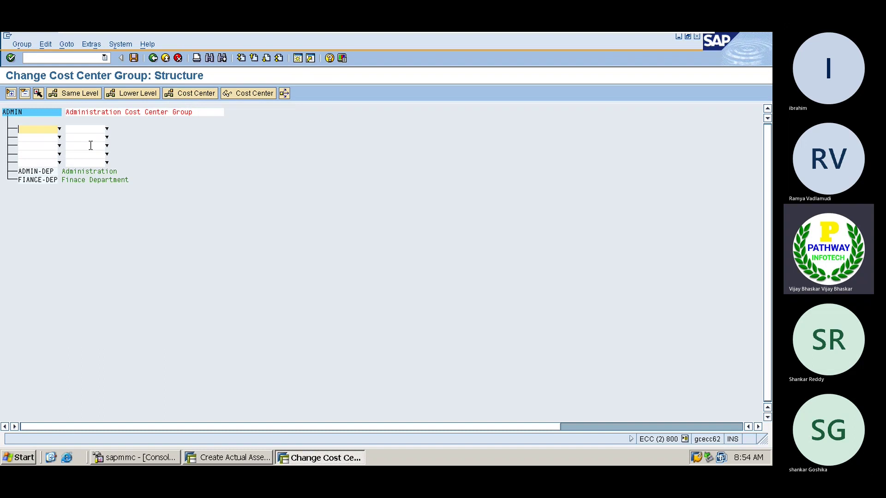
left_click(59, 129)
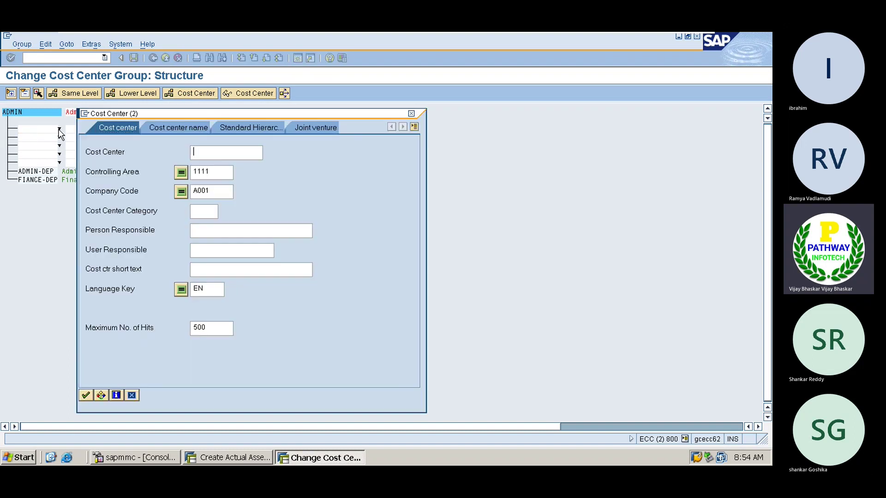
key("Return")
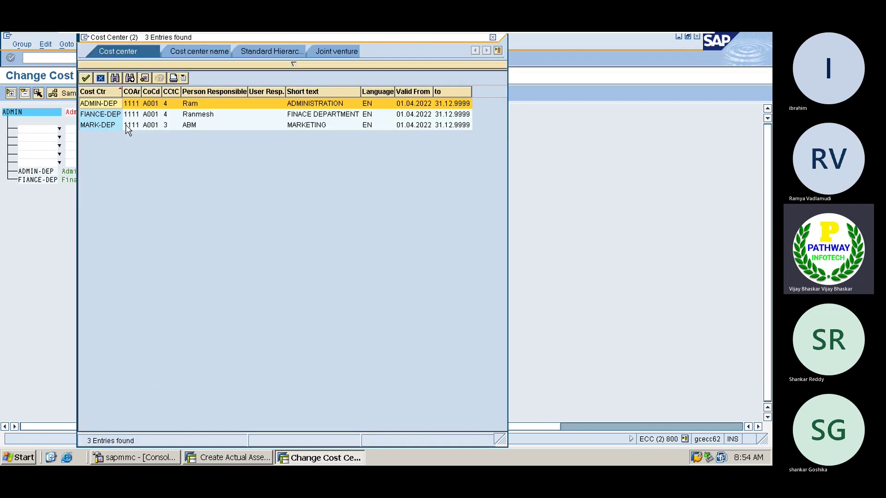
double_click(102, 125)
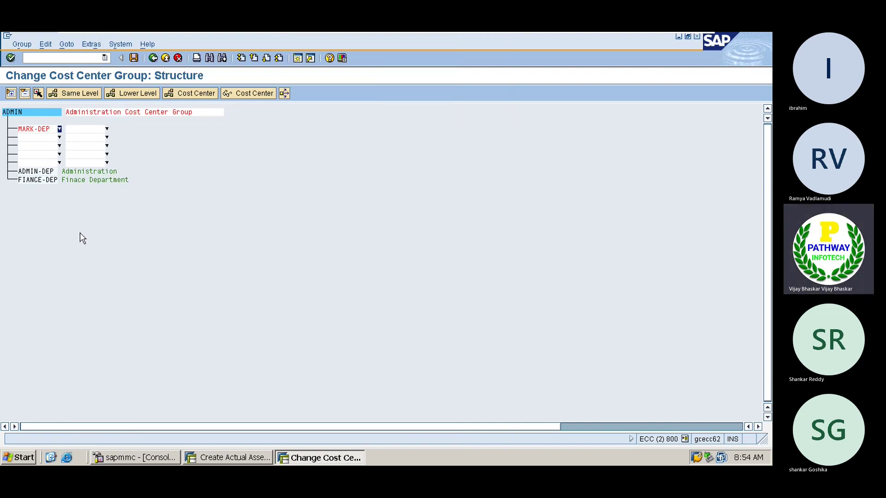
Confirm the new MARK-DEP entry and remove cost center ADMIN-DEP from the ADMIN cost center group structure.
key("Return")
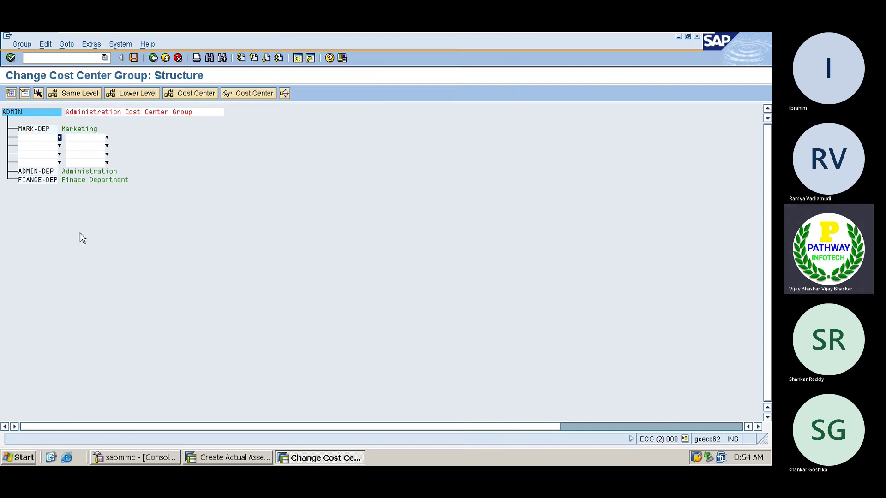
left_click(31, 172)
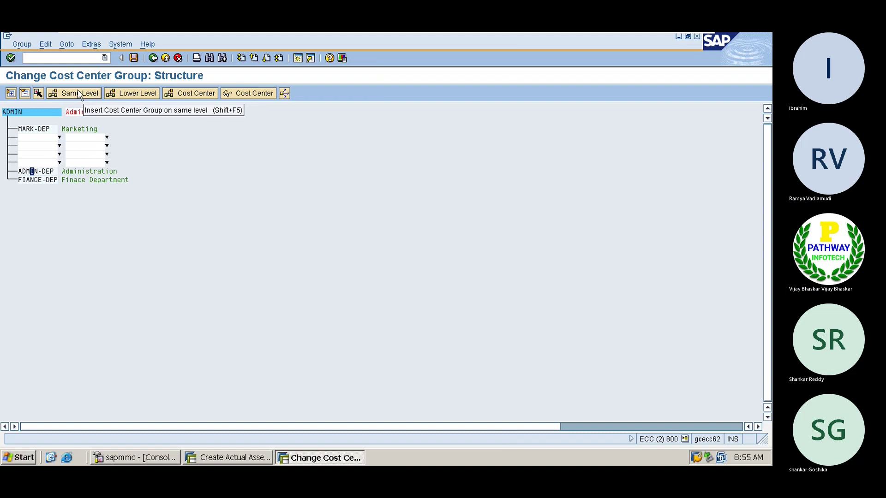
left_click(40, 92)
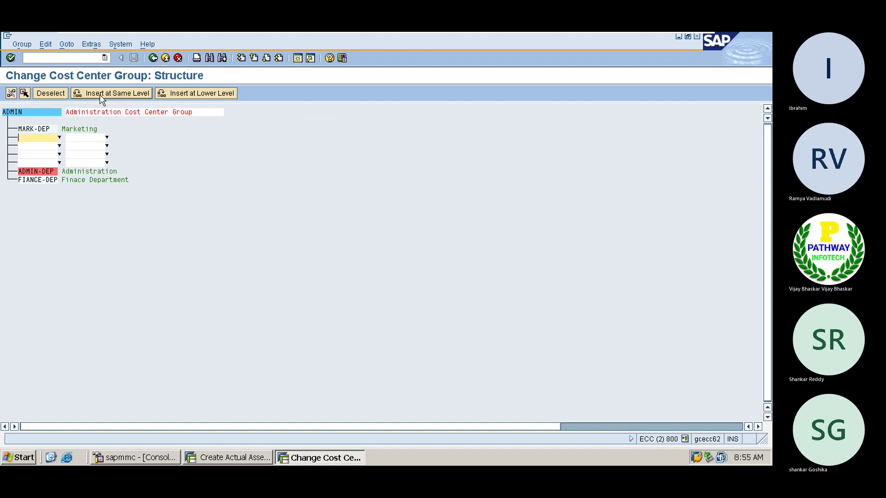
left_click(51, 45)
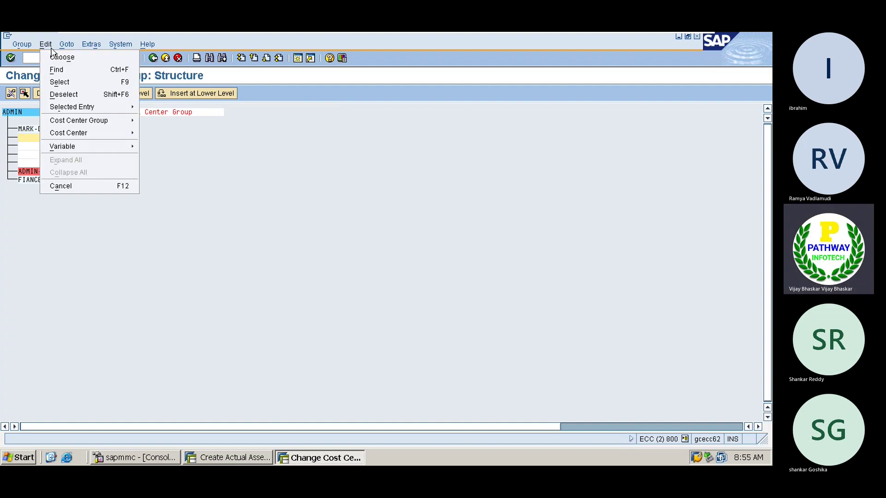
mouse_move(98, 146)
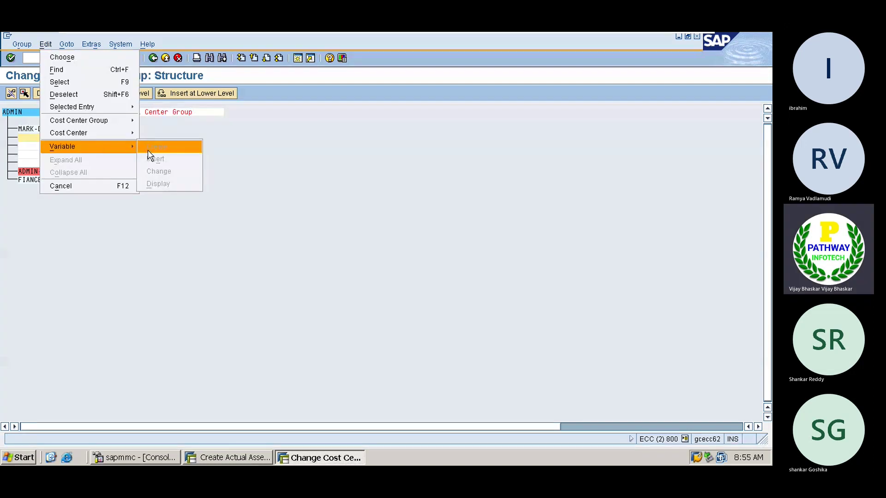
left_click(248, 188)
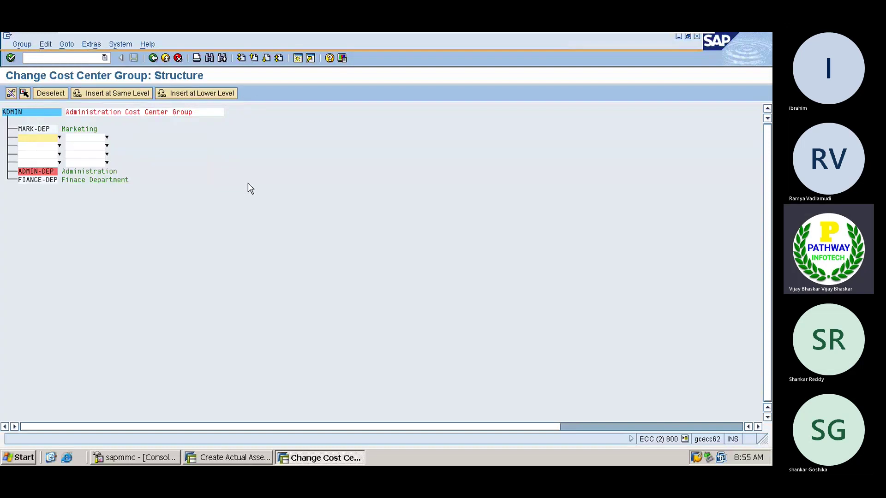
left_click(11, 93)
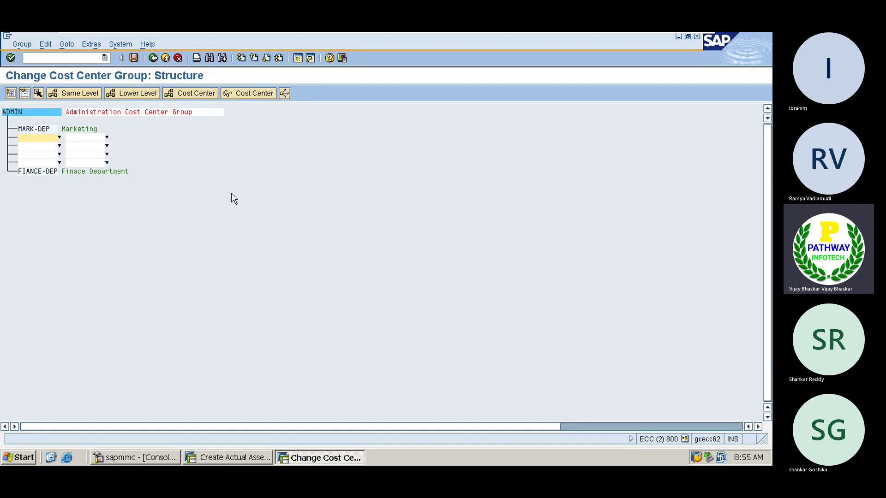
Save cost center group ADMIN and reopen its structure for changing.
left_click(135, 59)
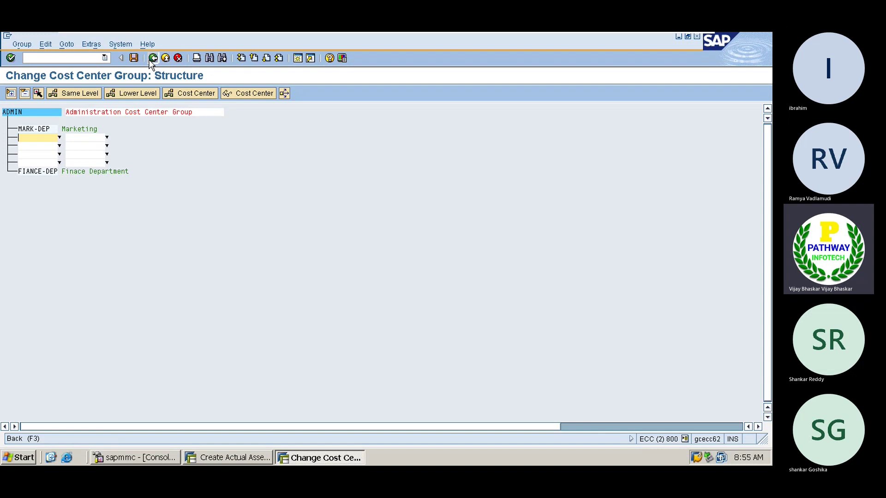
left_click(153, 57)
key("Return")
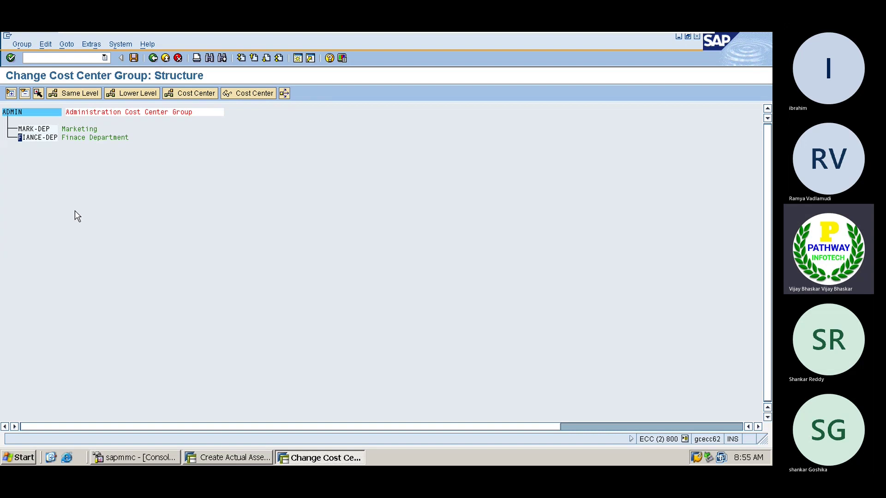
Switch to the Excel notes, check the receiving cost centers in the Assessment example, and return to the SAP session.
mouse_move(579, 32)
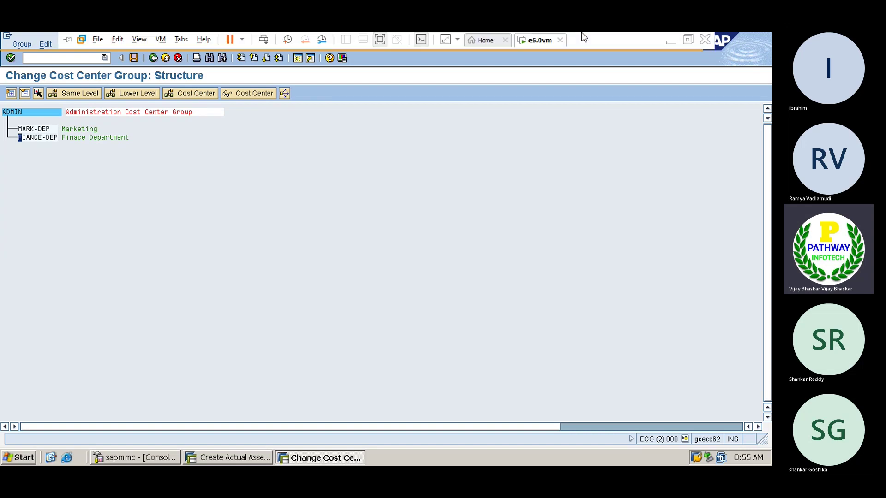
left_click(671, 39)
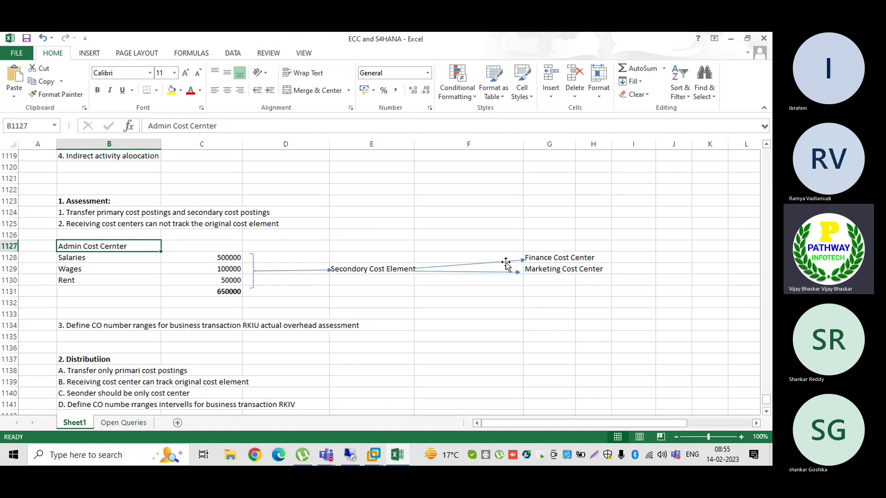
left_click(550, 254)
left_click(543, 272)
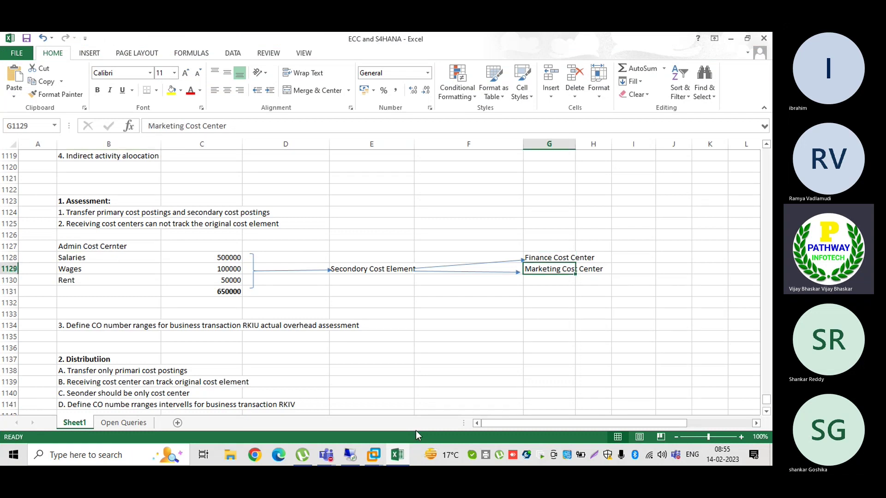
left_click(374, 455)
left_click(433, 361)
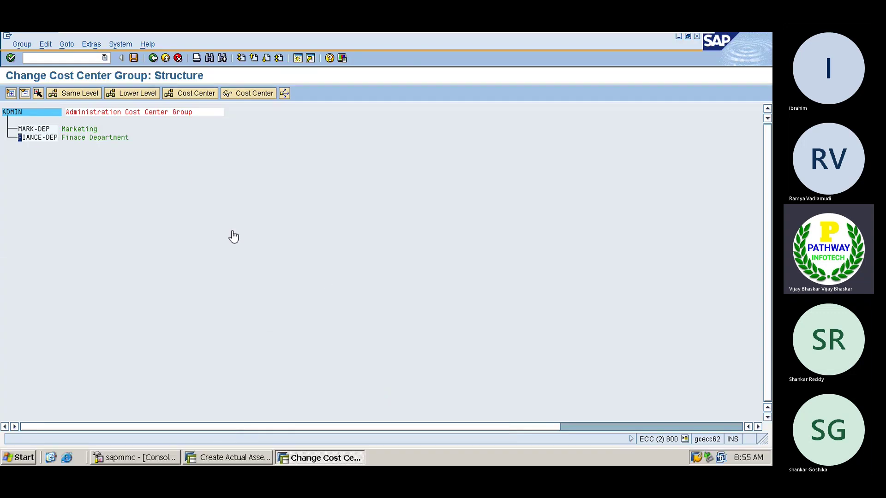
Save assessment cycle A001 under customizing request ECCK900066.
left_click(228, 456)
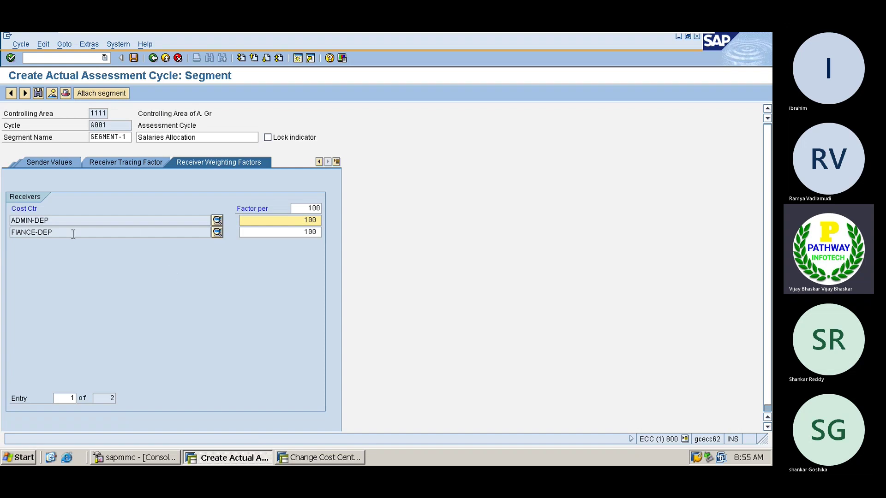
left_click(133, 57)
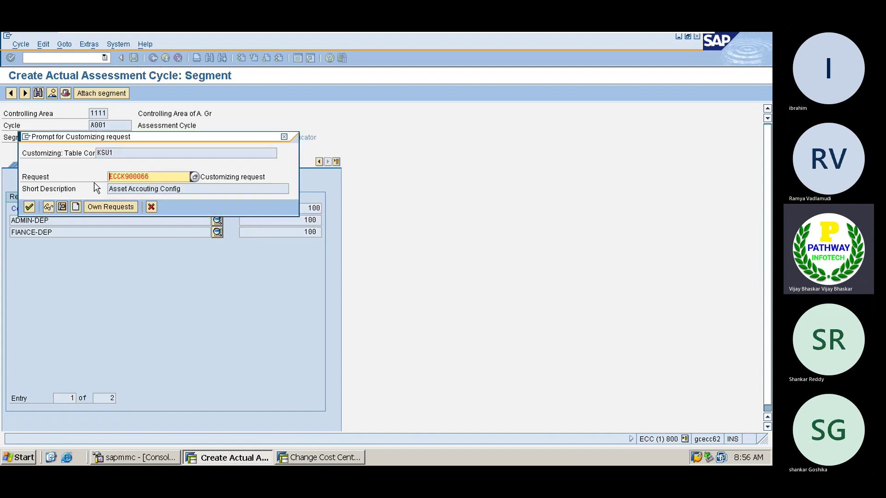
left_click(29, 207)
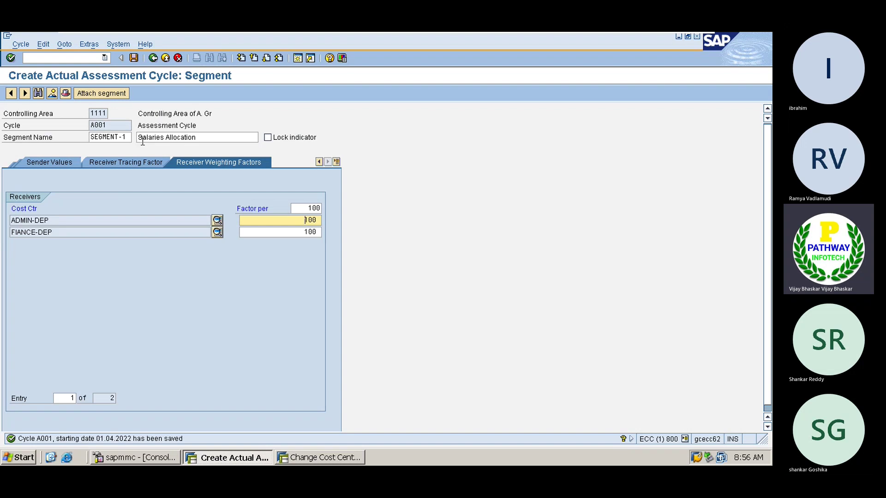
Change the segment name to SEGMENT-2 and its description to Rent Allocation.
left_click(129, 137)
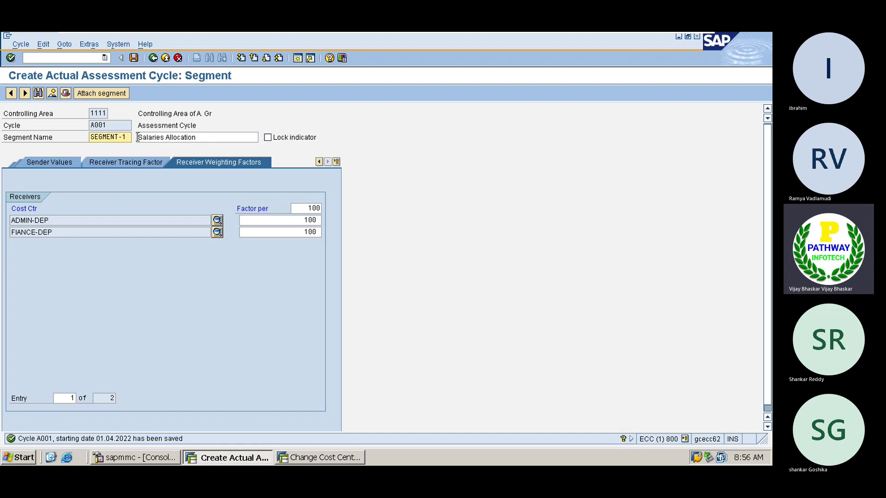
key("BackSpace")
type("2")
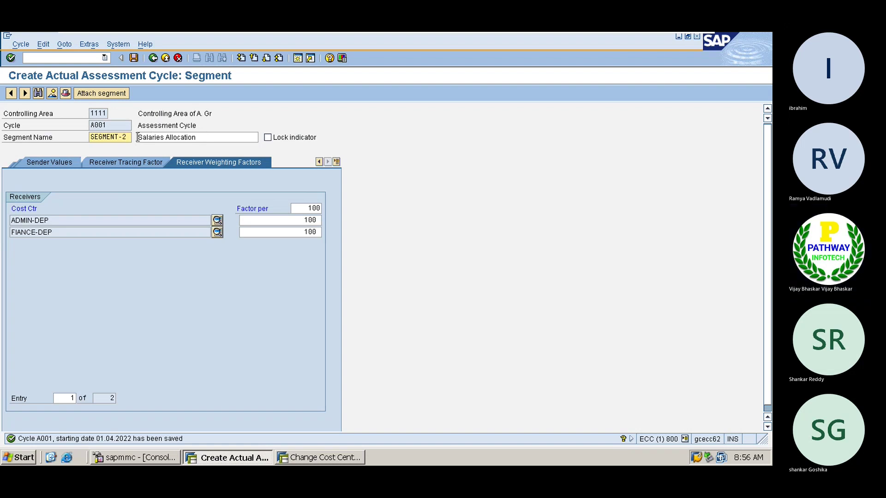
key("Tab")
type("Re")
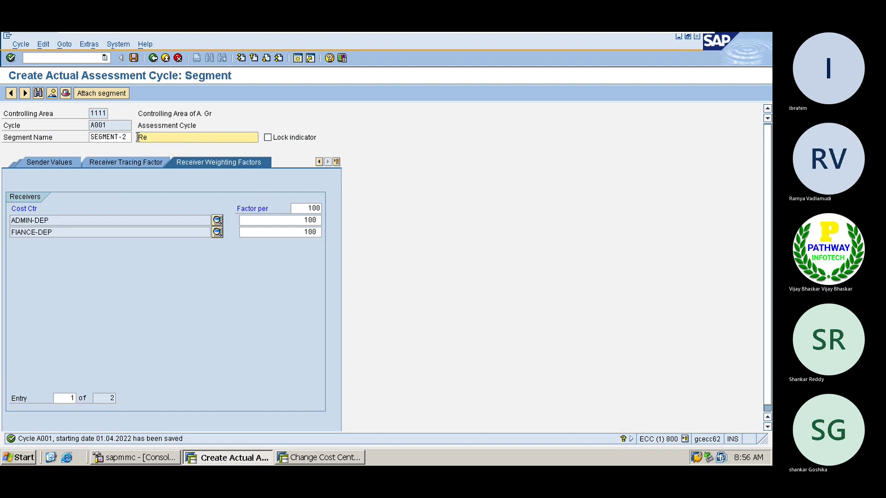
type("nt Allocation")
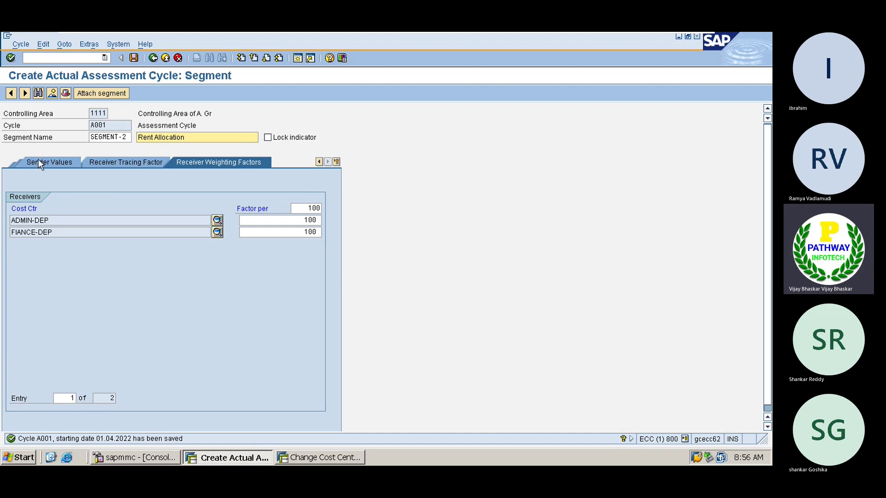
Set the receiver rule to Fixed amounts in the segment header of SEGMENT-2.
left_click(336, 162)
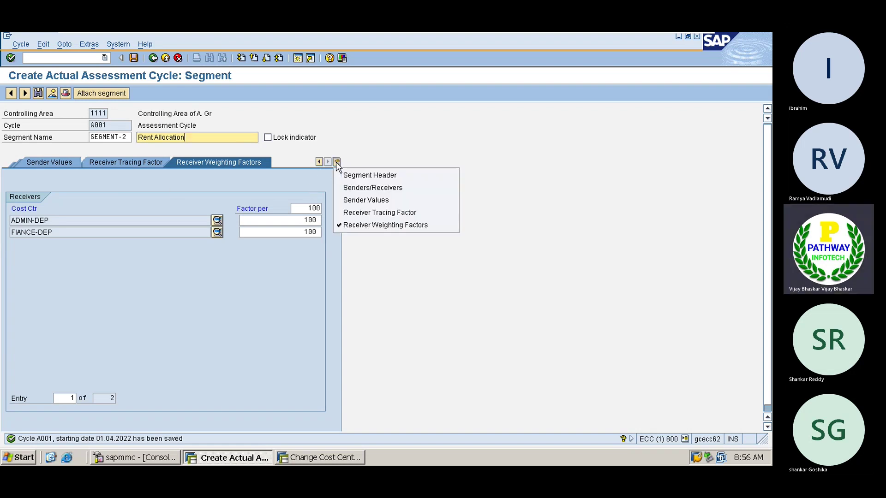
left_click(346, 175)
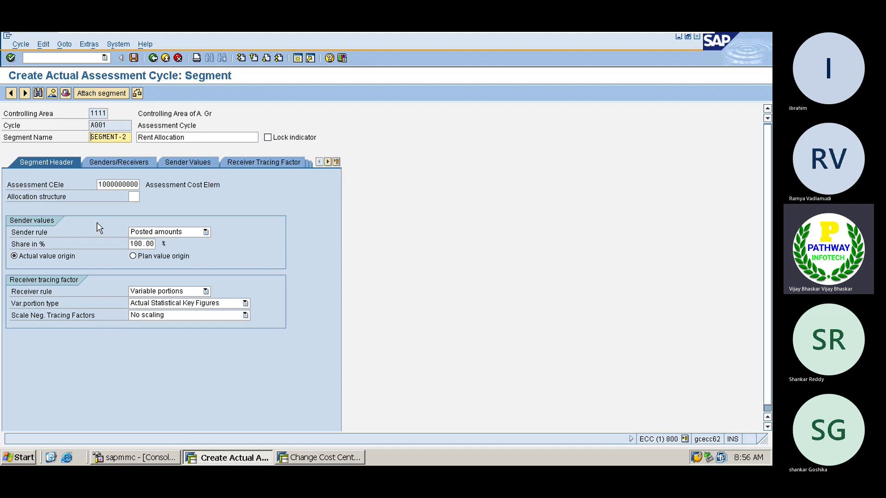
left_click(120, 184)
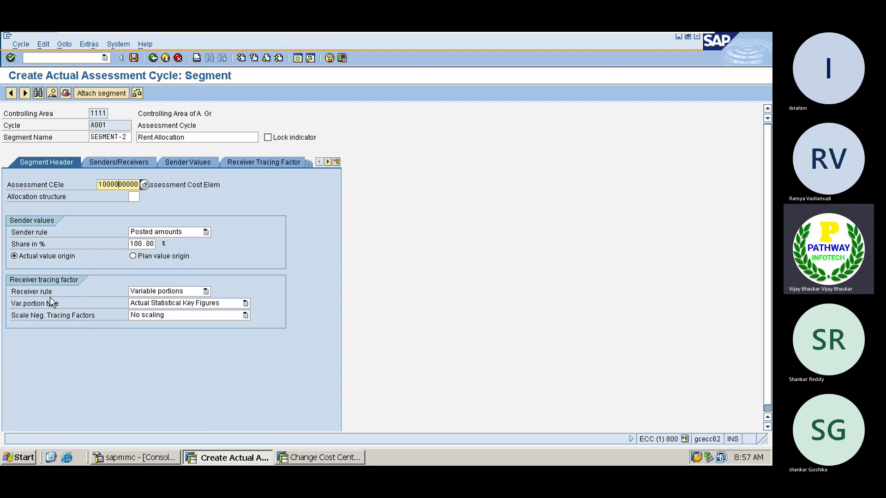
left_click(149, 291)
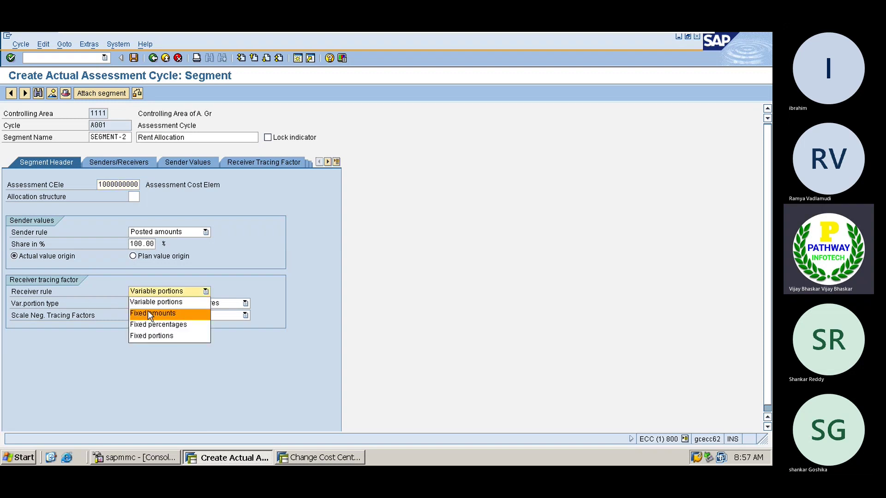
left_click(149, 313)
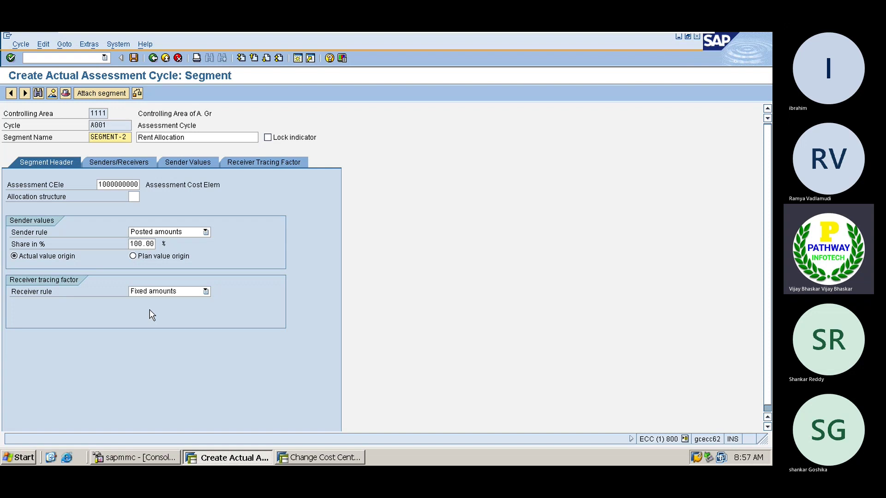
Choose cost element 400101 RENT as the sender cost element for SEGMENT-2.
left_click(109, 164)
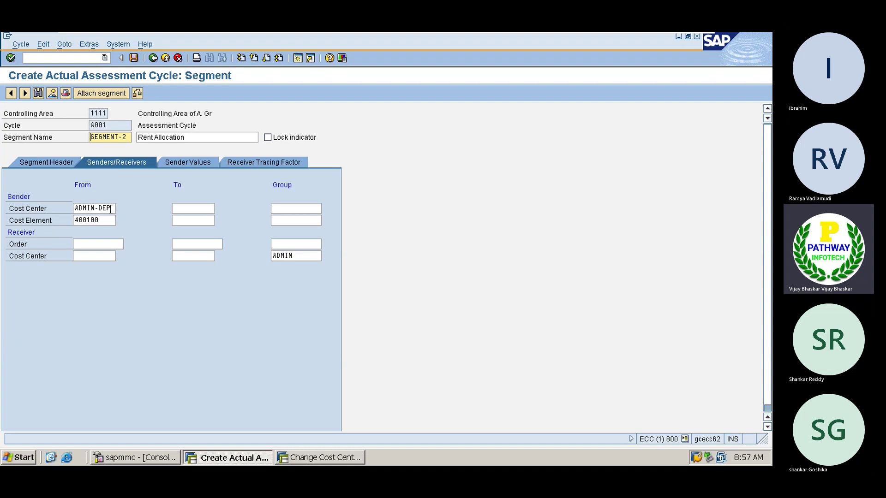
left_click(107, 220)
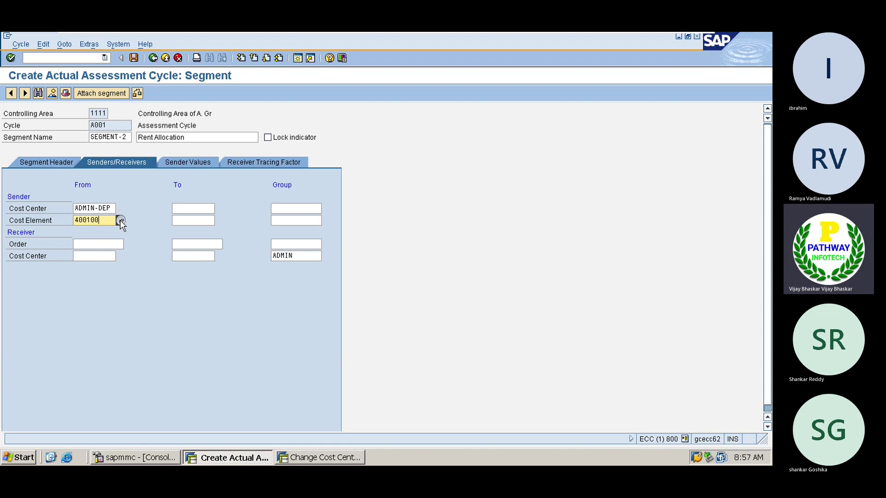
left_click(120, 220)
key("Return")
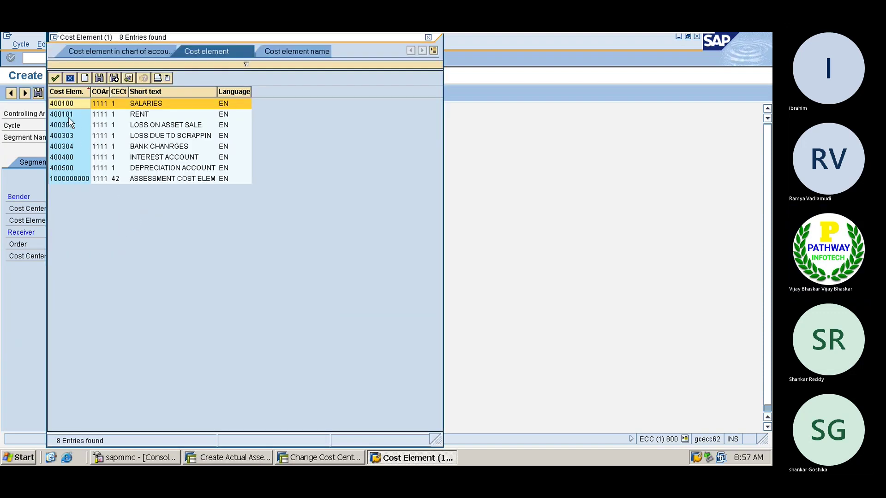
double_click(69, 116)
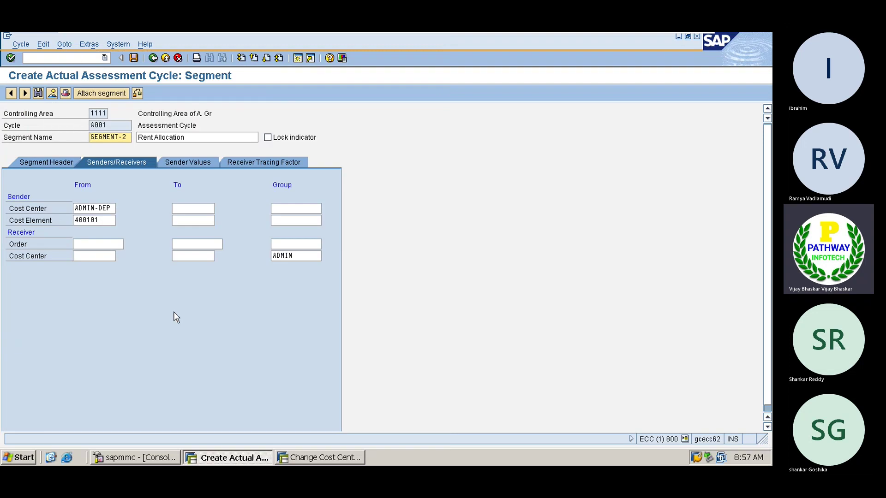
left_click(303, 255)
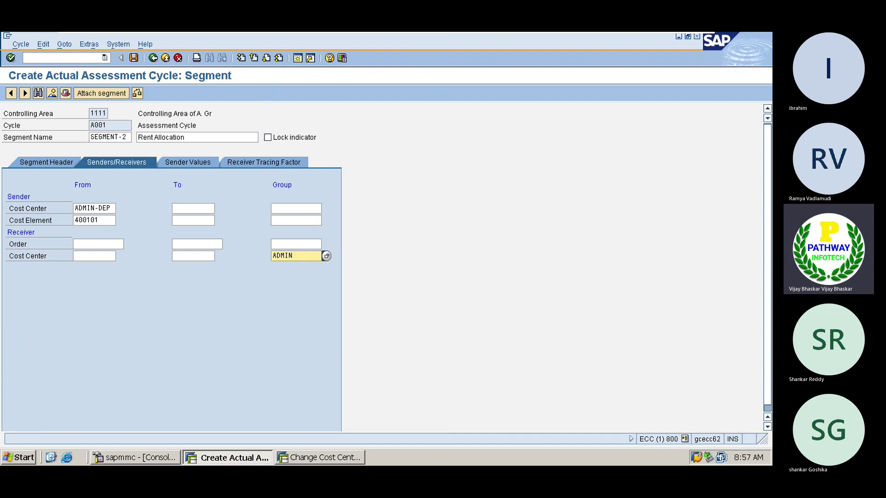
Set the fixed receiver amounts in SEGMENT-2 to 70,000 INR for ADMIN-DEP and 30,000 INR for FIANCE-DEP.
left_click(190, 162)
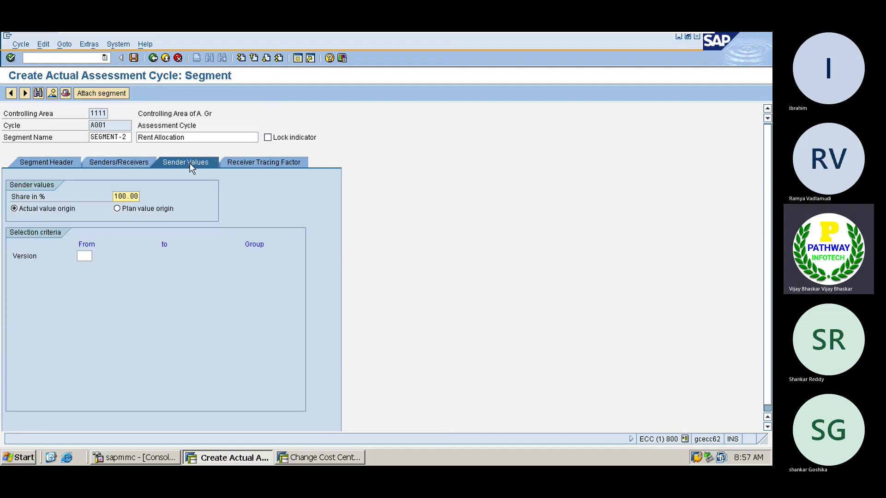
left_click(262, 162)
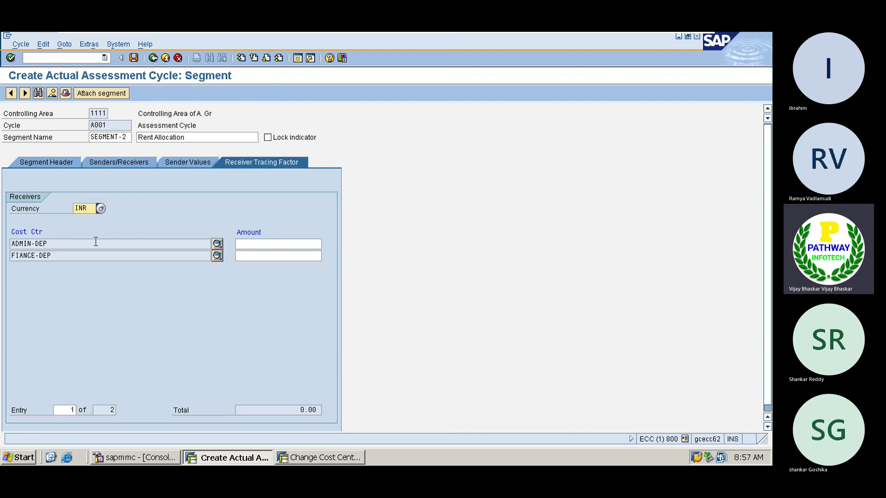
left_click(71, 245)
left_click(75, 257)
left_click(270, 244)
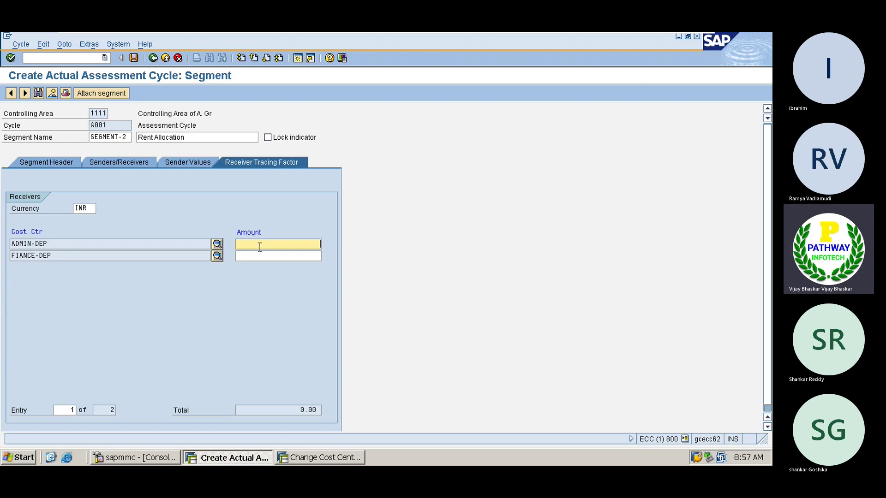
type("70000")
left_click(278, 254)
type("1")
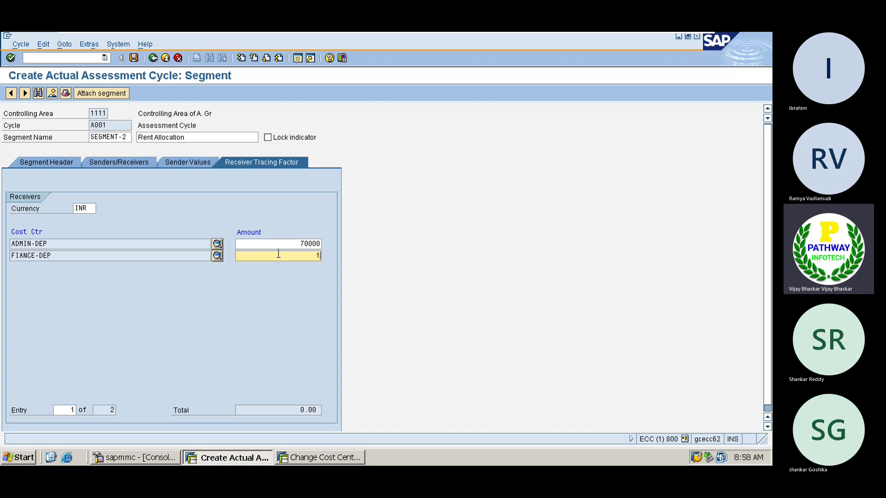
type("000")
key("BackSpace")
key("BackSpace")
key("BackSpace")
type("30,00")
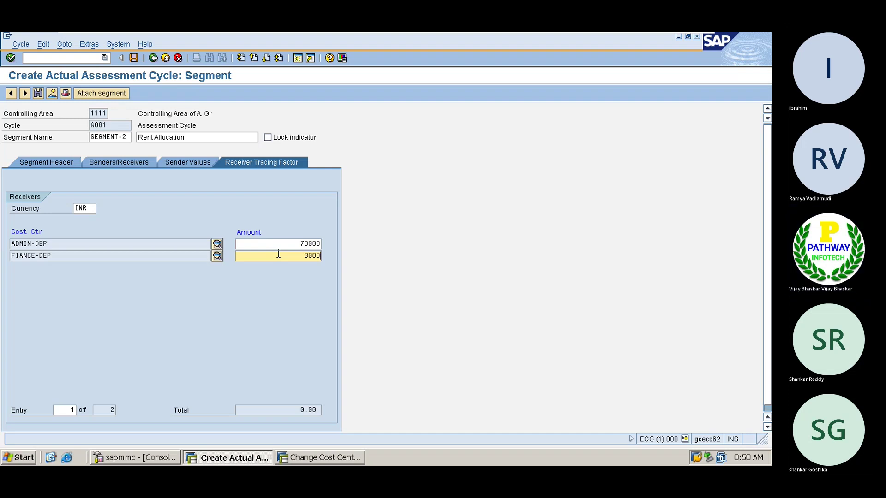
type("0")
key("Return")
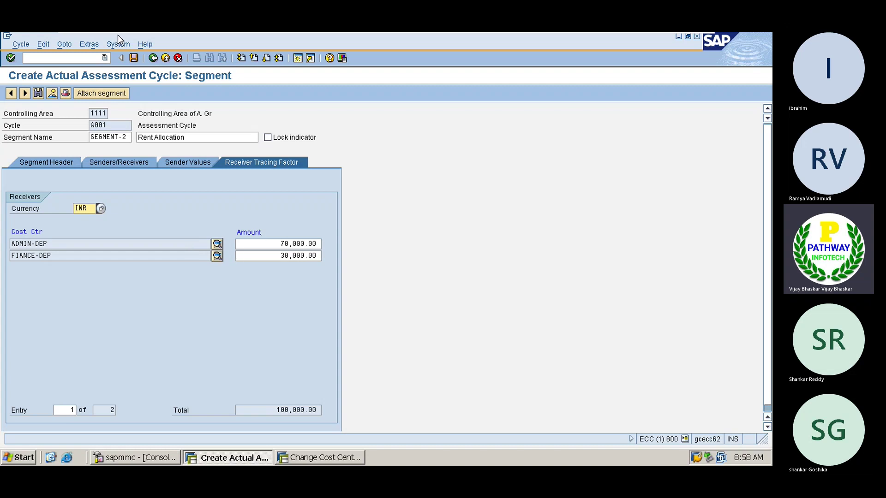
Save cycle A001 with the rent segment under customizing request ECCK900066.
left_click(133, 58)
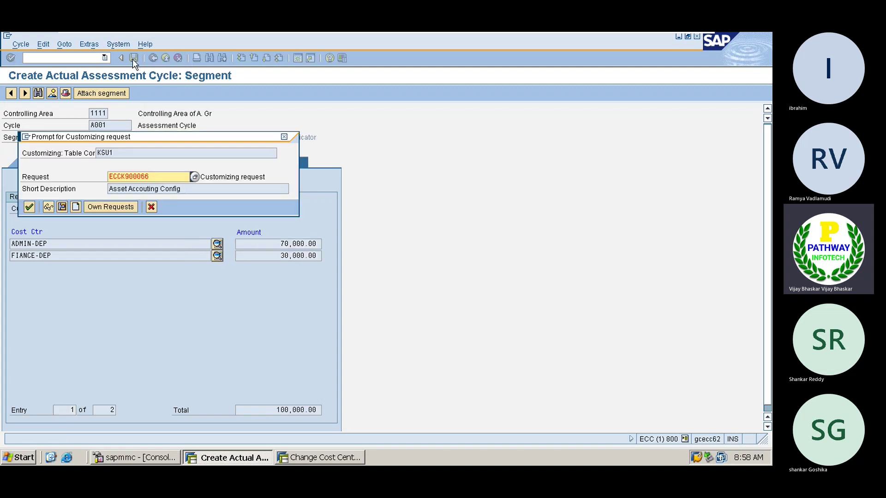
left_click(28, 207)
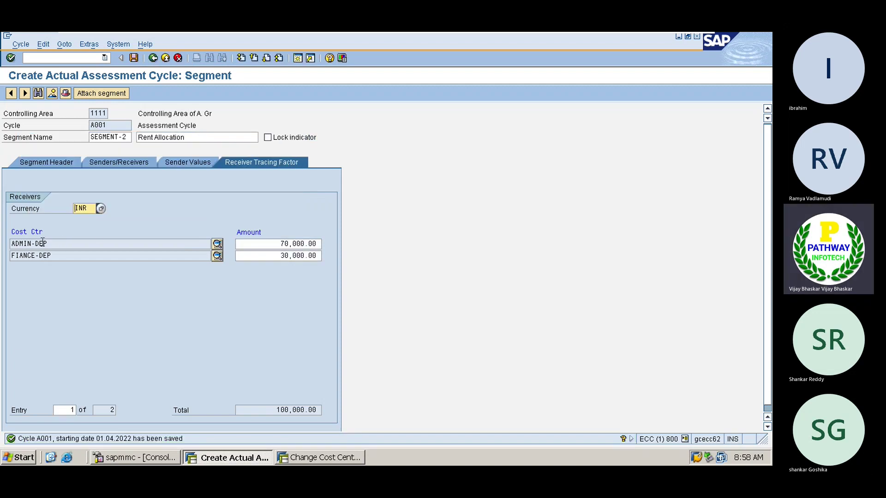
left_click(58, 248)
Open the actual cost line items report for cost centers in the session showing the cost center group structure.
left_click(321, 456)
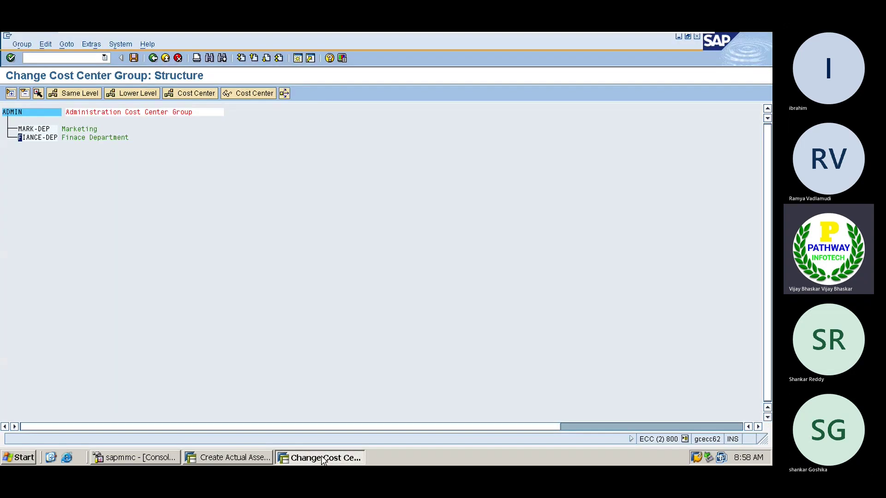
left_click(46, 56)
type("/n")
type("f-")
type("ks01")
key("Return")
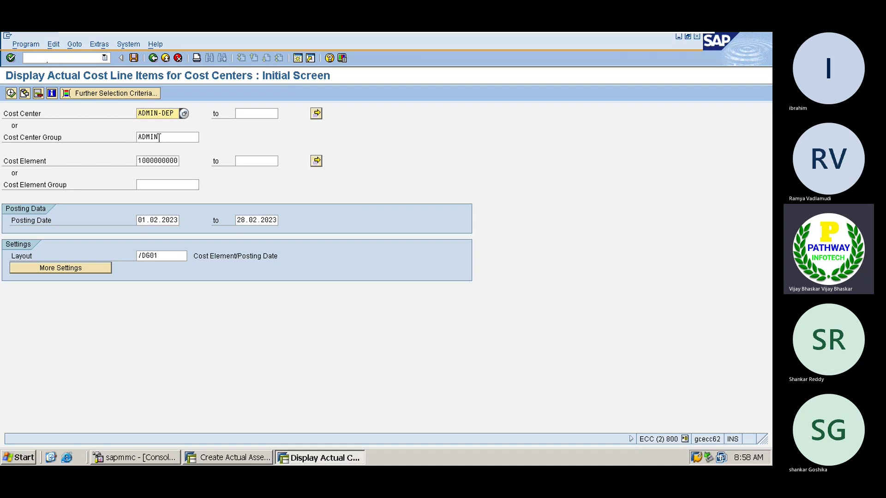
Clear the cost element selection and try to run the report for cost center ADMIN-DEP and group ADMIN.
left_click(138, 160)
key("Delete")
key("Delete")
key("Delete")
key("Delete")
key("Delete")
key("Delete")
key("Delete")
key("Delete")
key("Delete")
key("Delete")
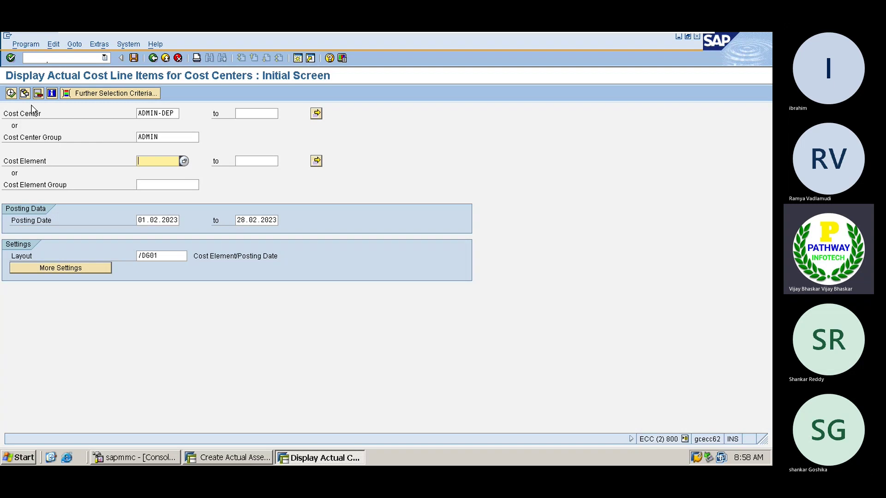
left_click(11, 94)
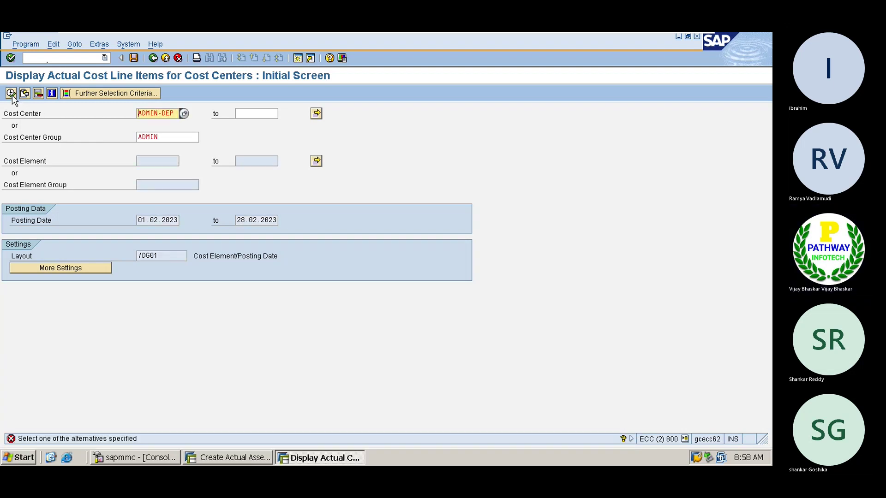
Clear the cost center selection and run the line item report for cost center group ADMIN only.
key("Delete")
key("Delete")
key("Delete")
key("Delete")
key("Delete")
key("Delete")
key("Delete")
key("Delete")
key("Delete")
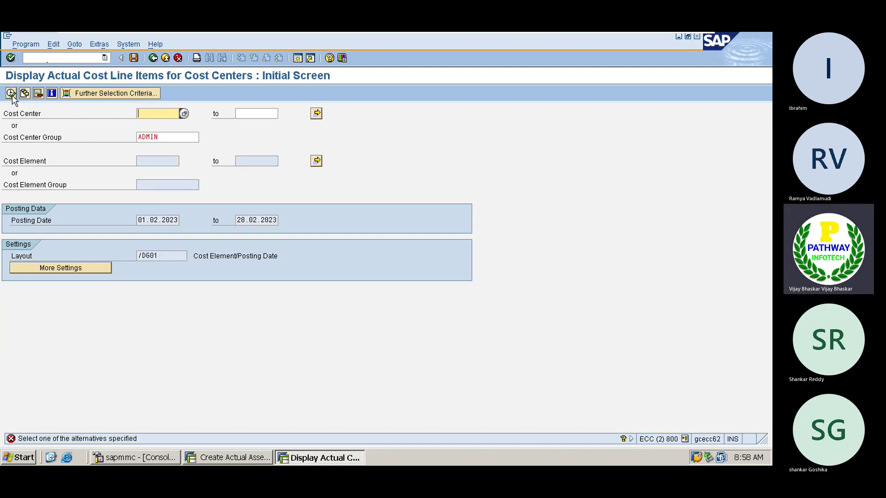
left_click(11, 94)
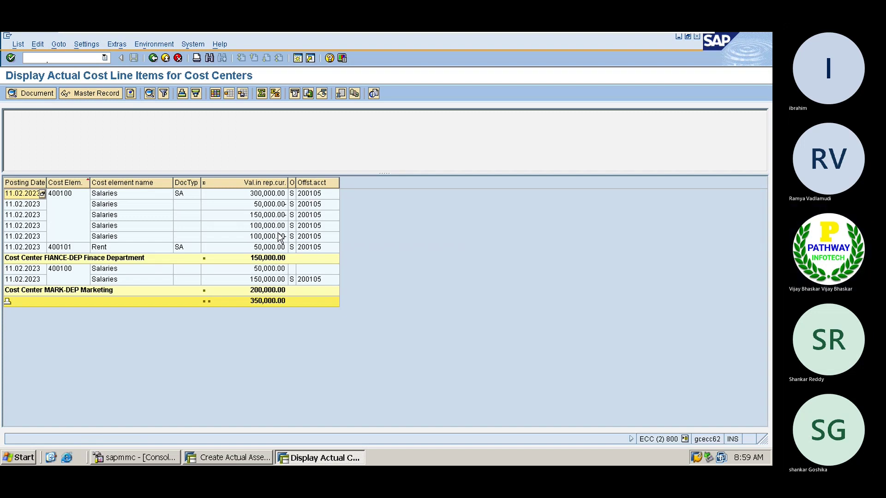
Examine the salaries and rent line item amounts for the ADMIN group, and exit the list to the selection screen.
left_click(255, 196)
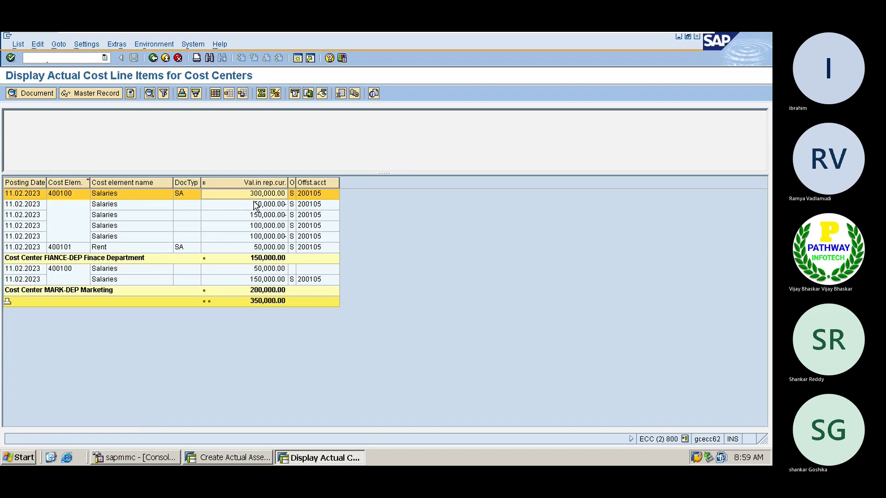
left_click(256, 207)
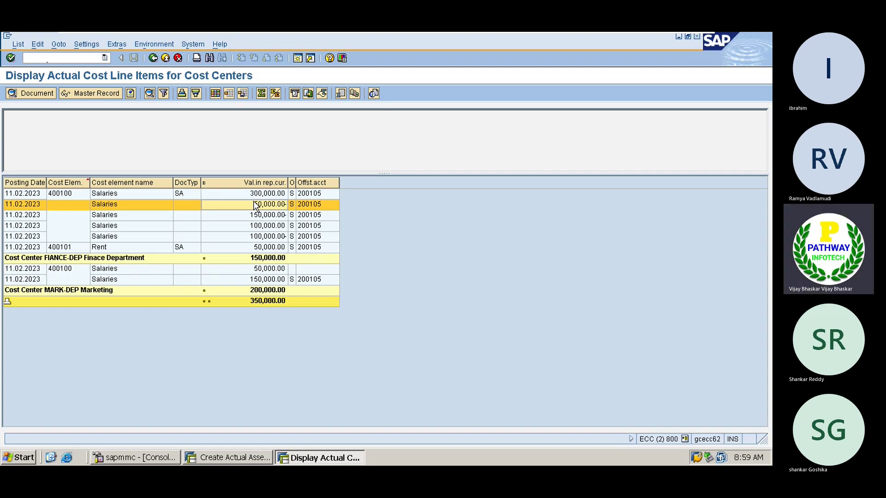
left_click(257, 248)
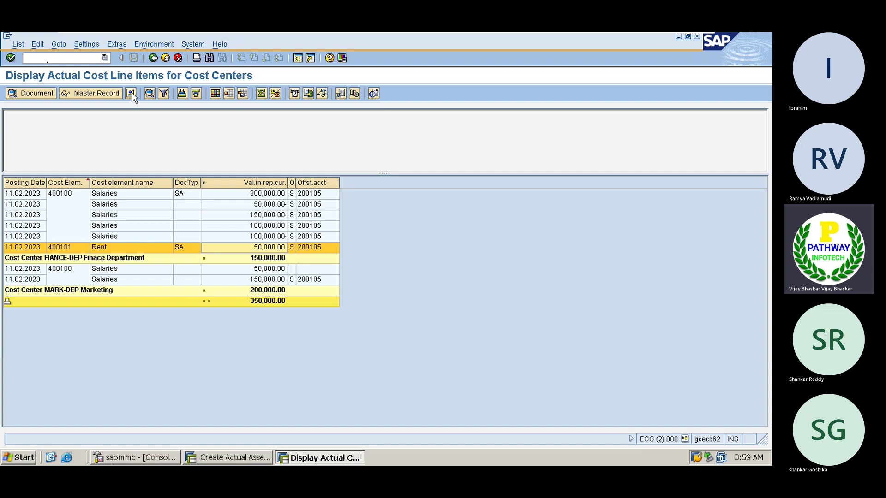
left_click(154, 58)
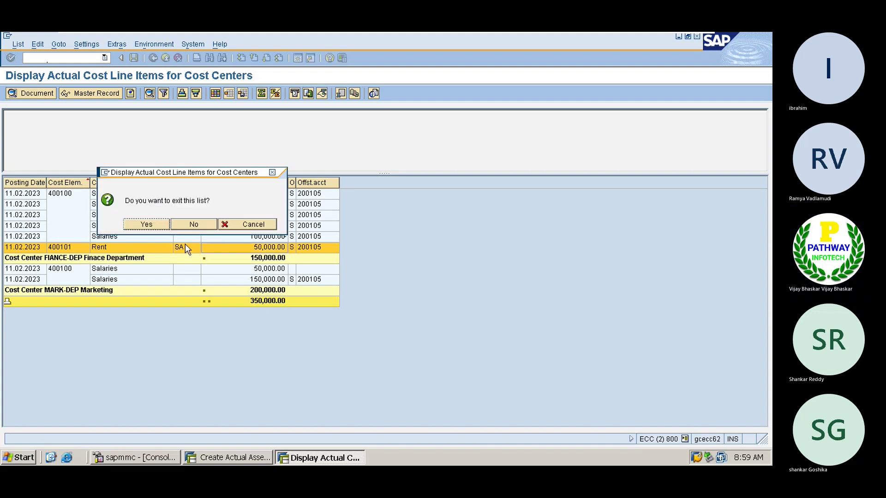
left_click(141, 226)
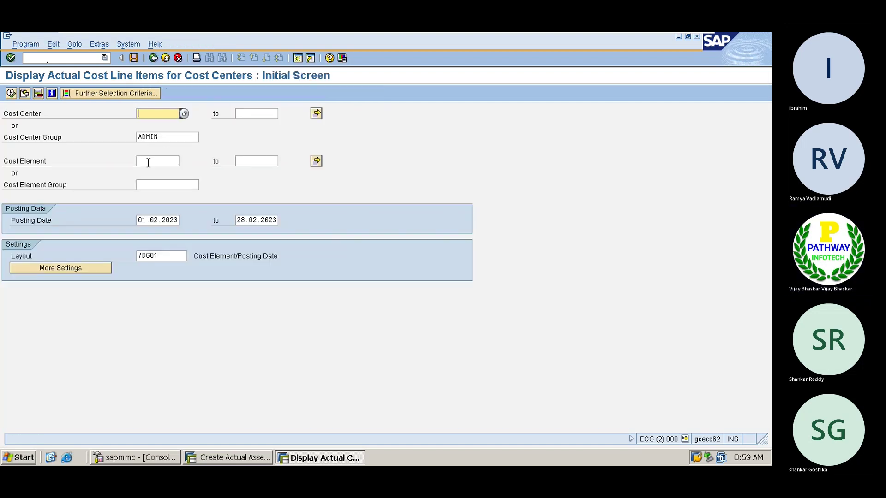
left_click(172, 139)
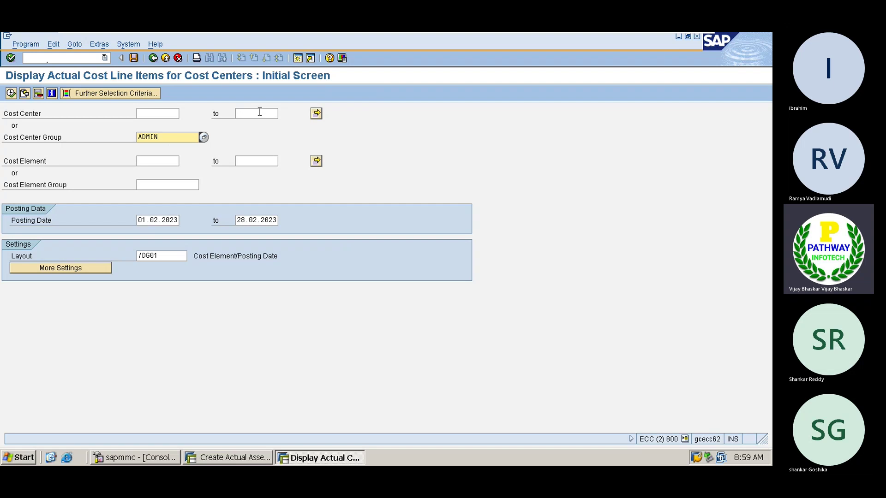
Open general posting transaction F-02 in a new session.
left_click(298, 58)
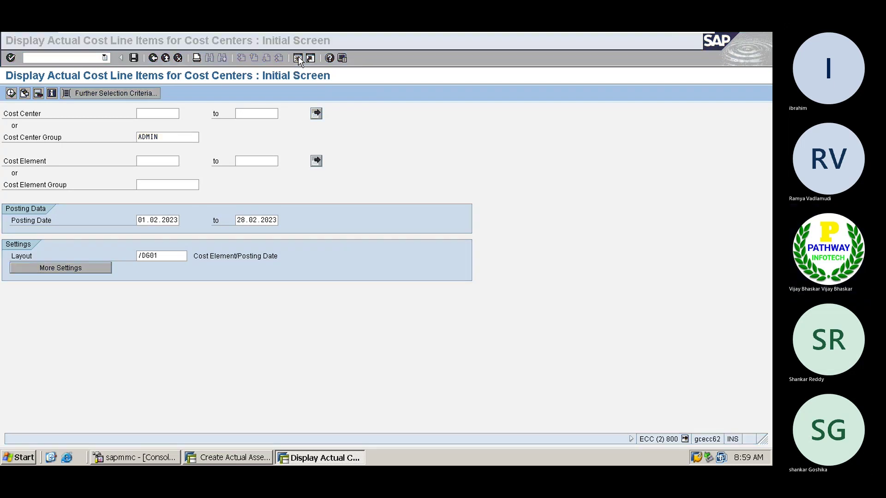
type("f")
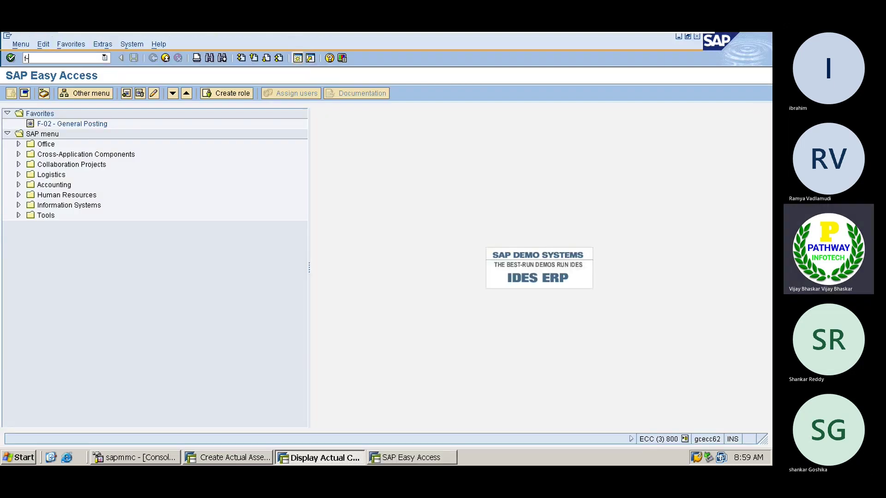
type("-02")
key("Return")
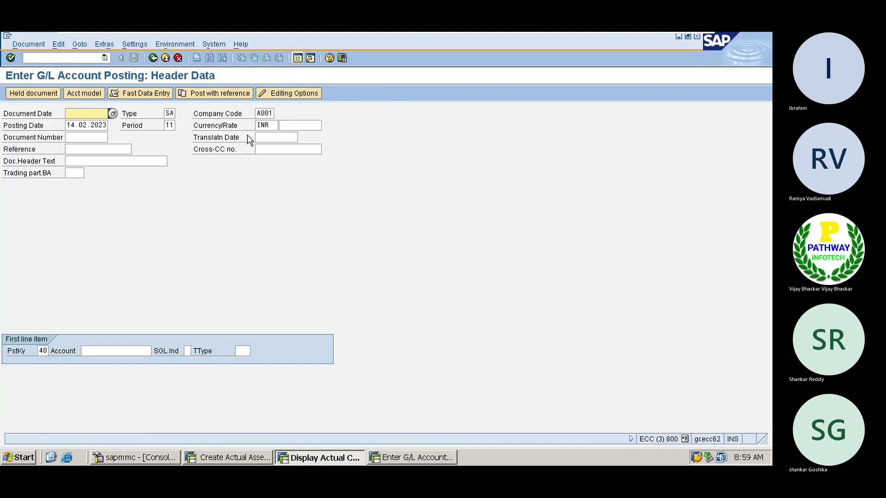
Set the document date to 13.02.2023 and start the first line item with posting key 40 and account 400100.
key("Down")
key("Return")
key("Tab")
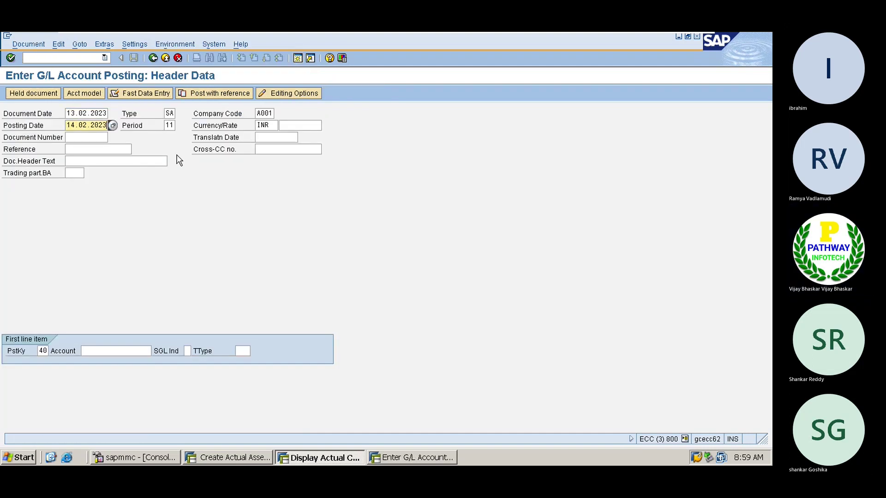
key("Tab")
key("Tab")
key("Tab")
key("Tab")
key("Tab")
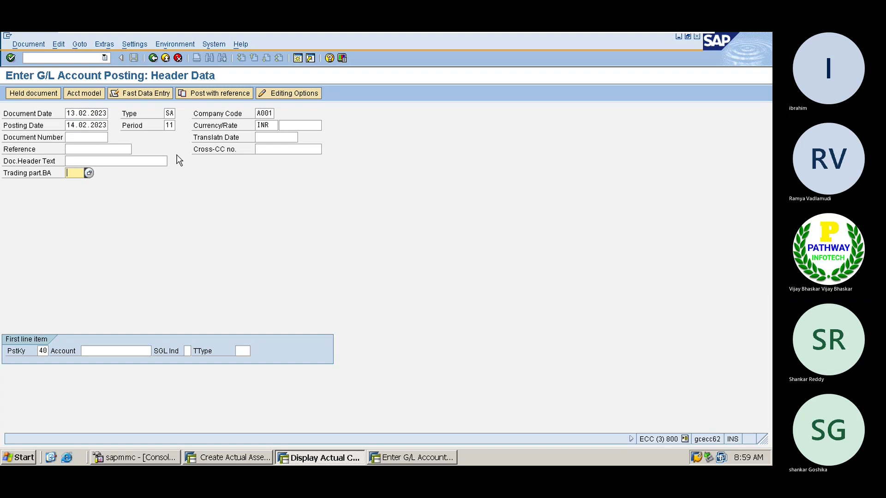
key("Tab")
key("Down")
key("Return")
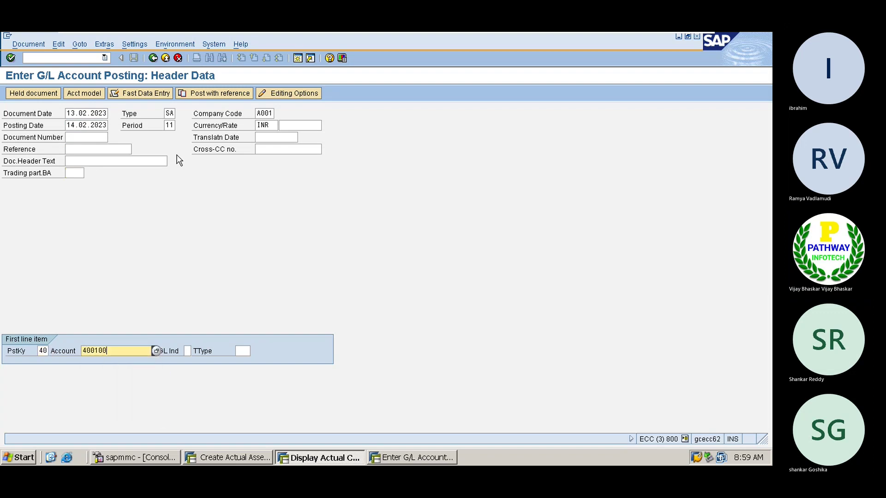
key("Return")
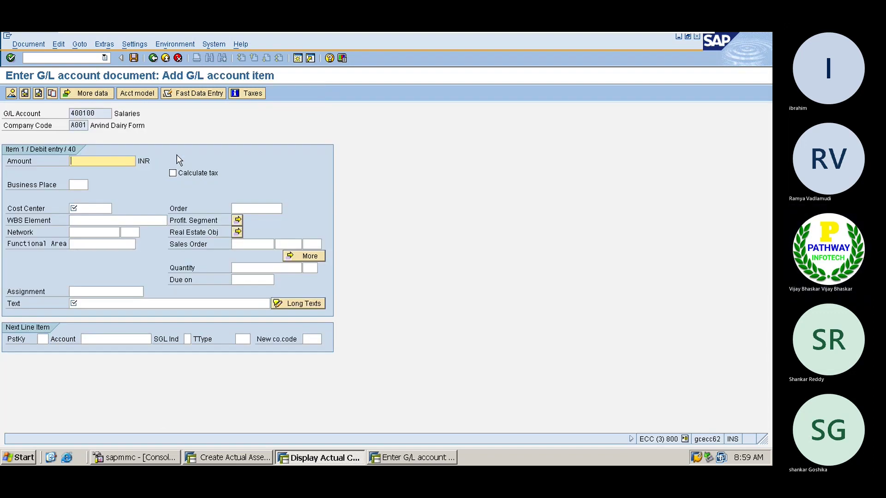
Fill the salaries debit item with amount 500000, cost center ADMIN-DEP and text Salaries Posting.
type("500000")
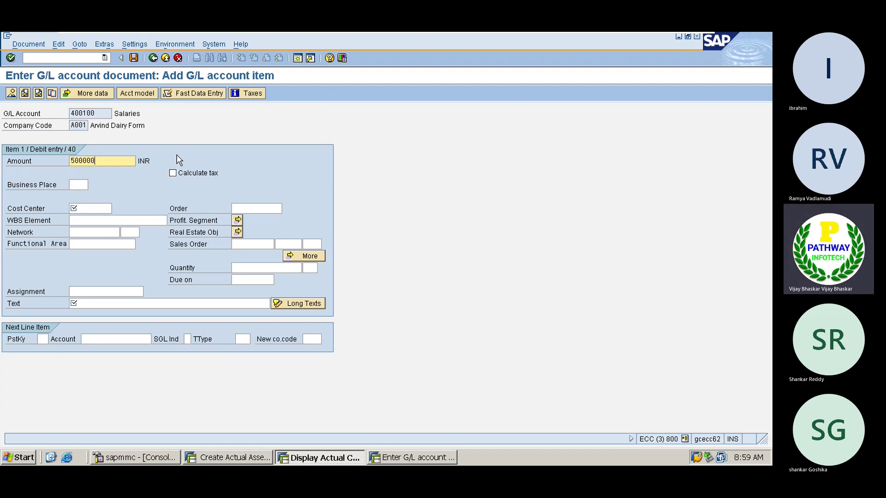
key("Tab")
key("Tab")
key("Down")
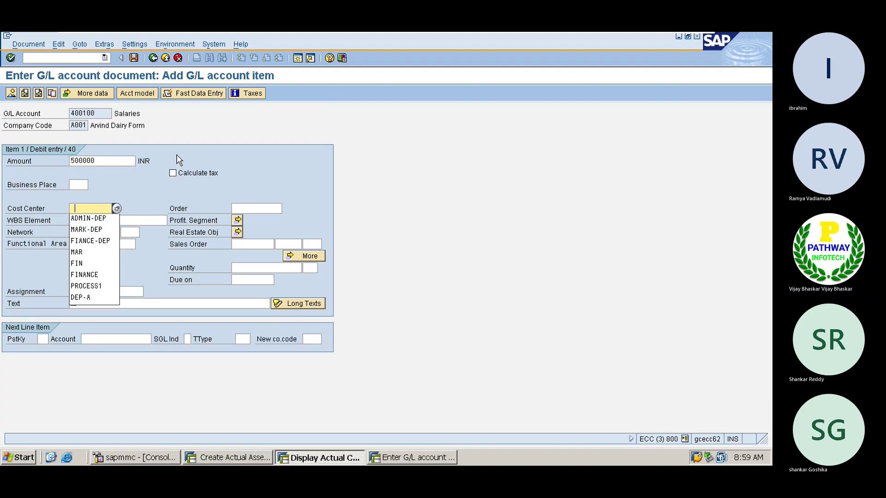
key("Return")
key("Tab")
key("Tab")
key("Tab")
key("Tab")
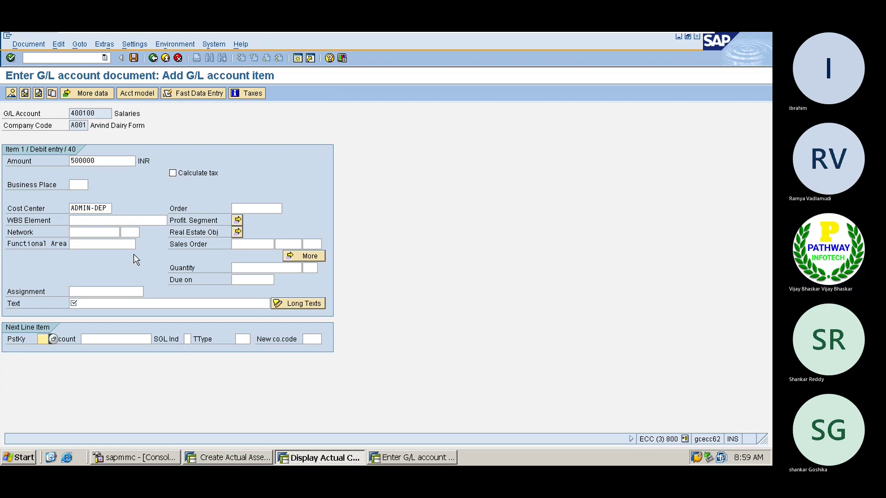
left_click(104, 301)
key("Down")
key("Return")
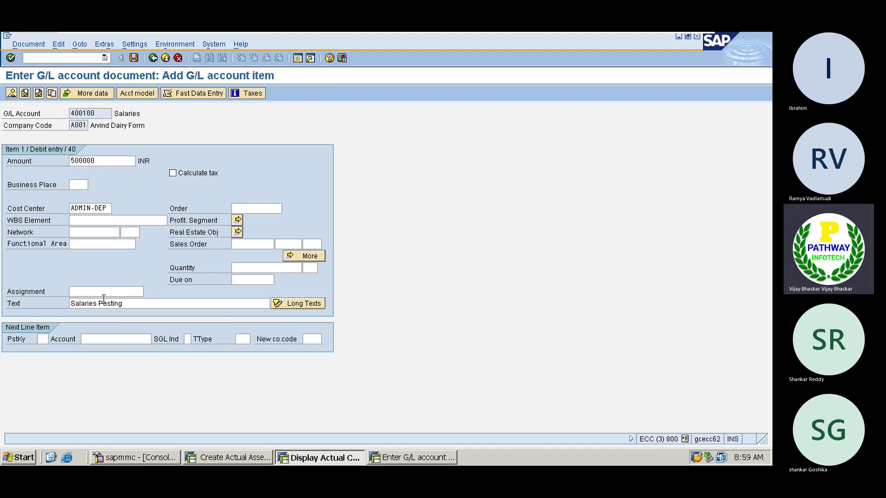
Add a credit line item with posting key 50 and account 200105, and set its amount to *.
key("Tab")
key("Down")
key("Down")
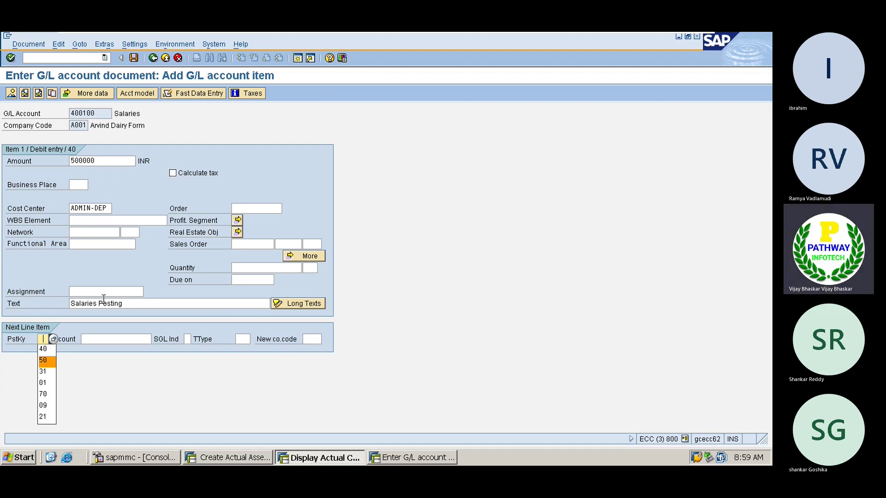
key("Return")
key("Tab")
key("Down")
key("Down")
key("Down")
key("Return")
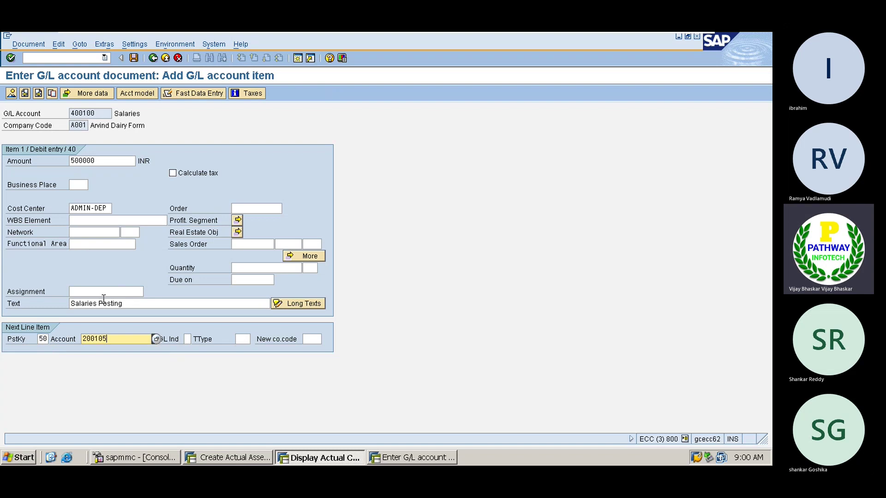
key("Return")
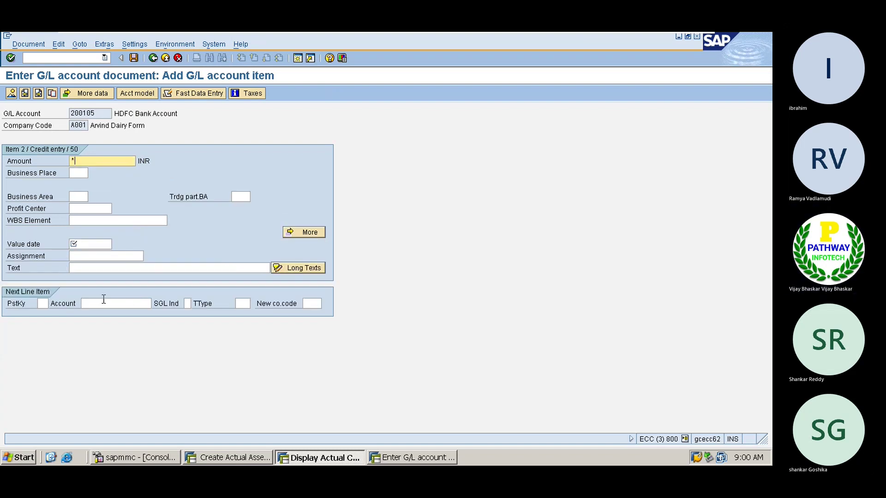
key("Return")
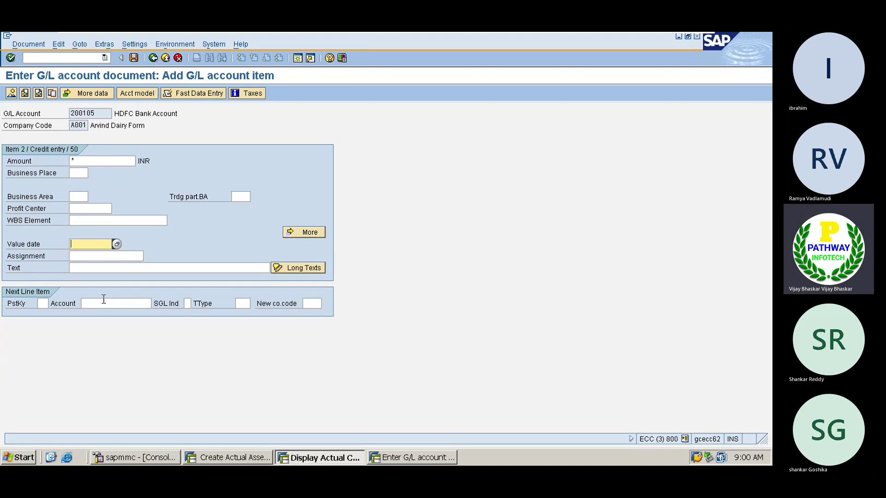
Complete the HDFC bank credit item with value date 14.02.2023 and text +.
left_click(117, 243)
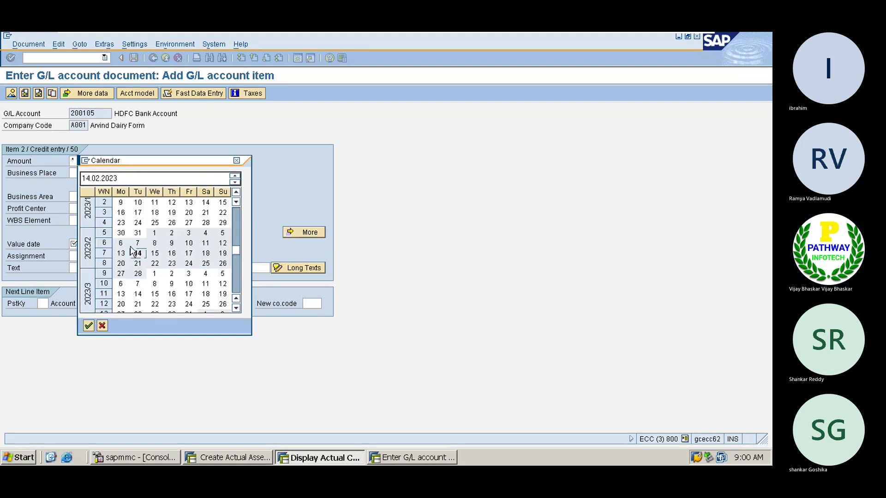
double_click(136, 251)
left_click(97, 268)
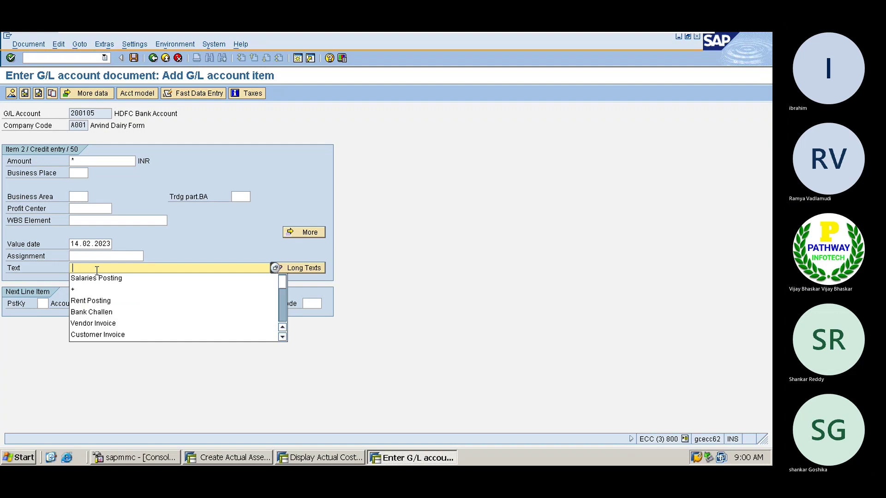
key("Down")
key("Down")
key("Return")
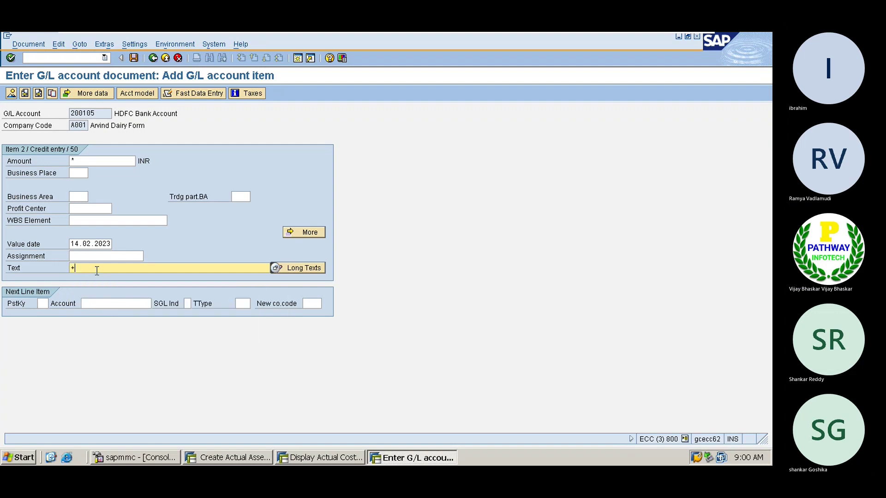
key("Return")
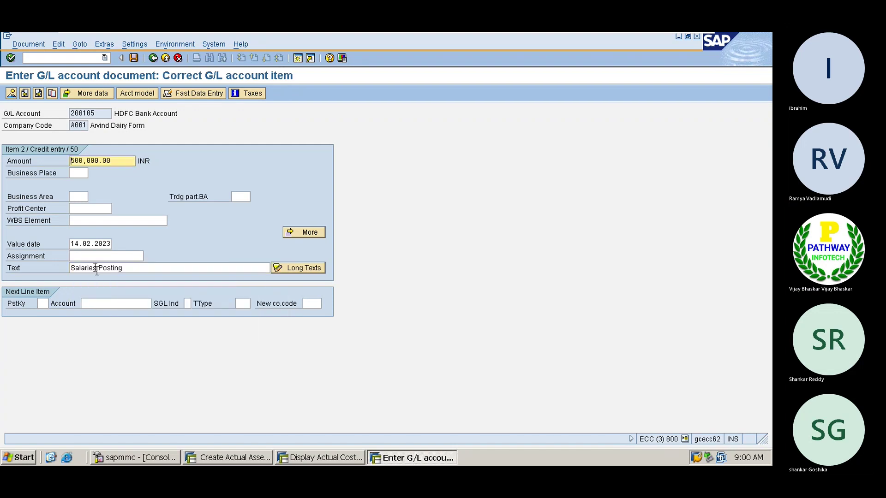
Simulate the salaries document and post it.
left_click(25, 44)
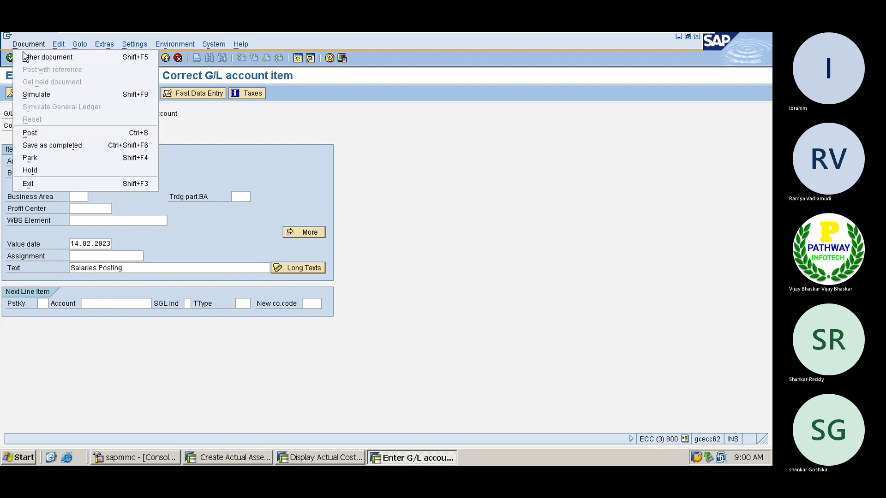
left_click(35, 93)
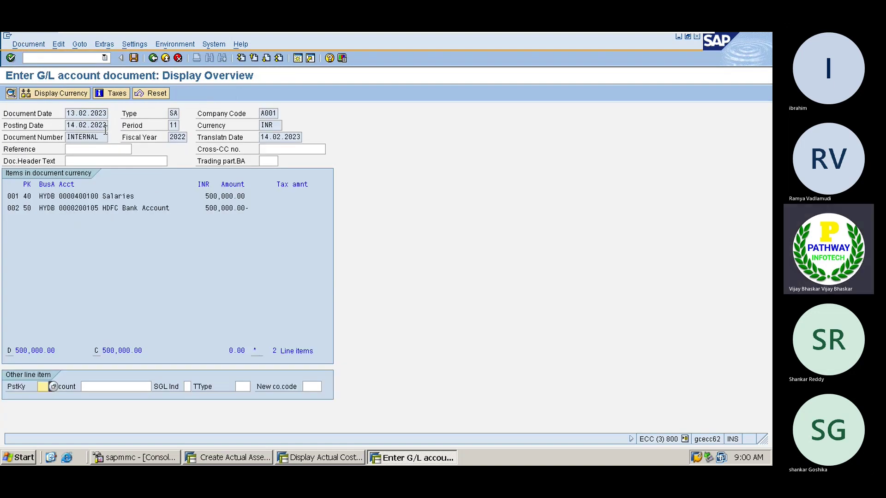
left_click(135, 58)
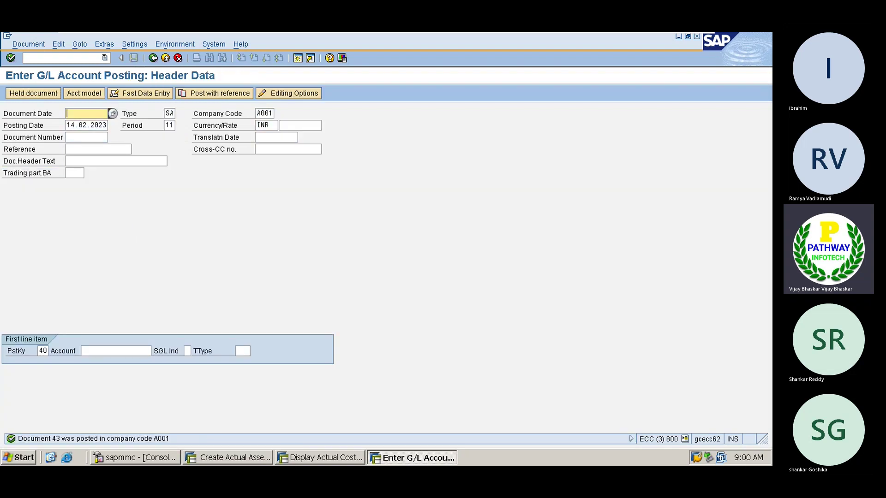
key("Down")
key("Down")
key("Return")
double_click(101, 119)
key("BackSpace")
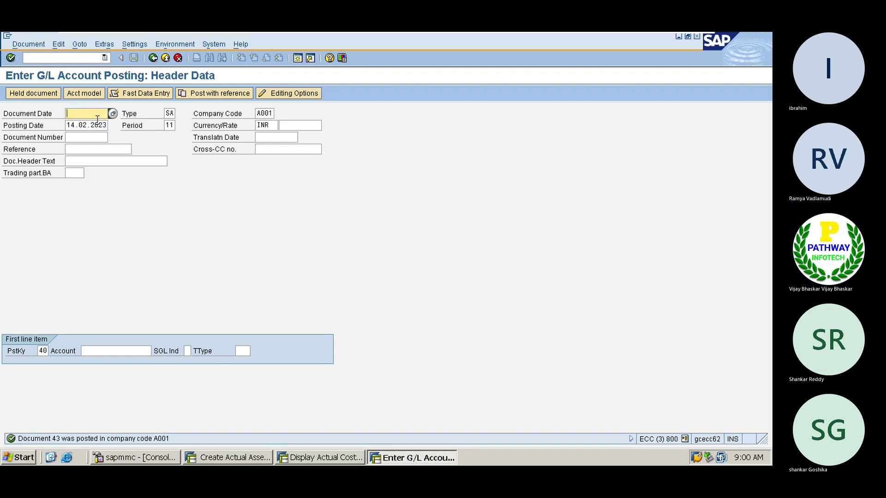
Copy the posting date 14.02.2023 into the new document's document date.
left_click_drag(67, 126, 107, 125)
key("ctrl+c")
left_click(83, 114)
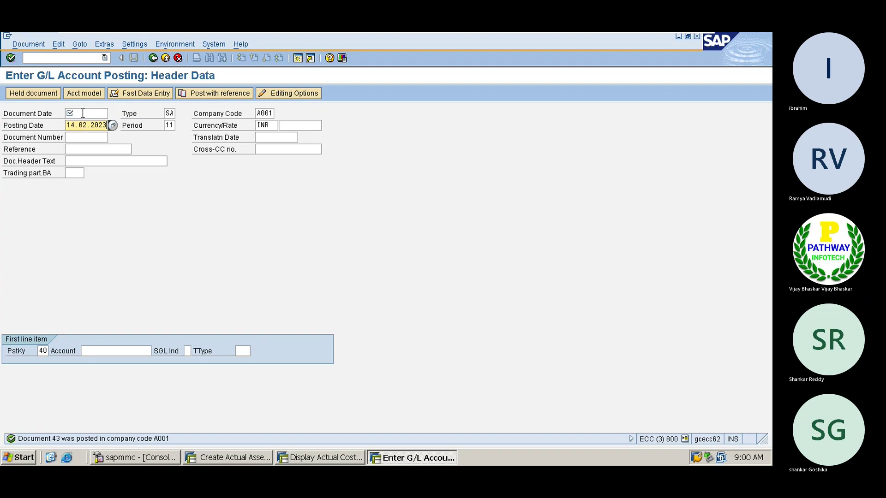
key("ctrl+v")
Choose G/L account 400101 Rent from company code A001's accounts for the first line item and continue to its details.
left_click(95, 352)
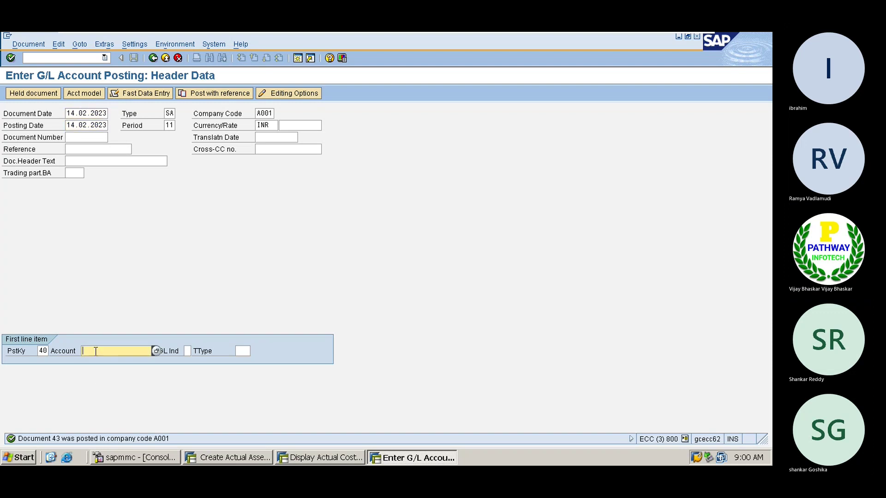
left_click(156, 351)
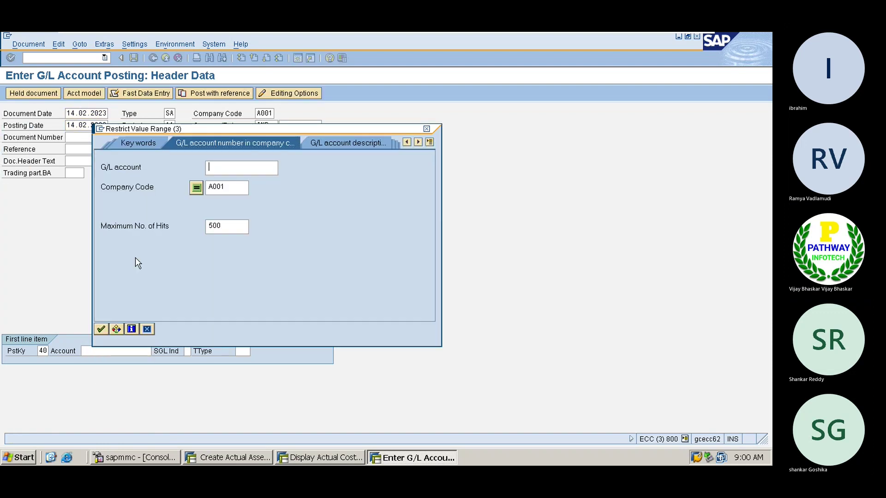
key("Return")
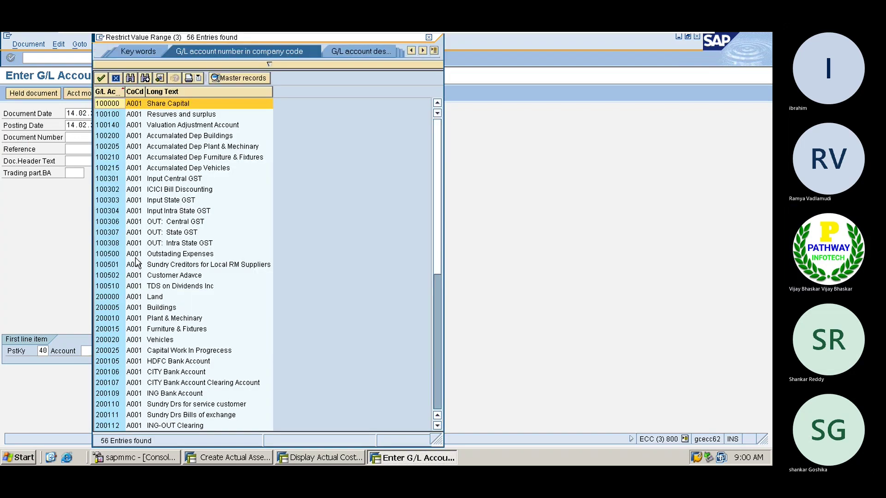
left_click(438, 380)
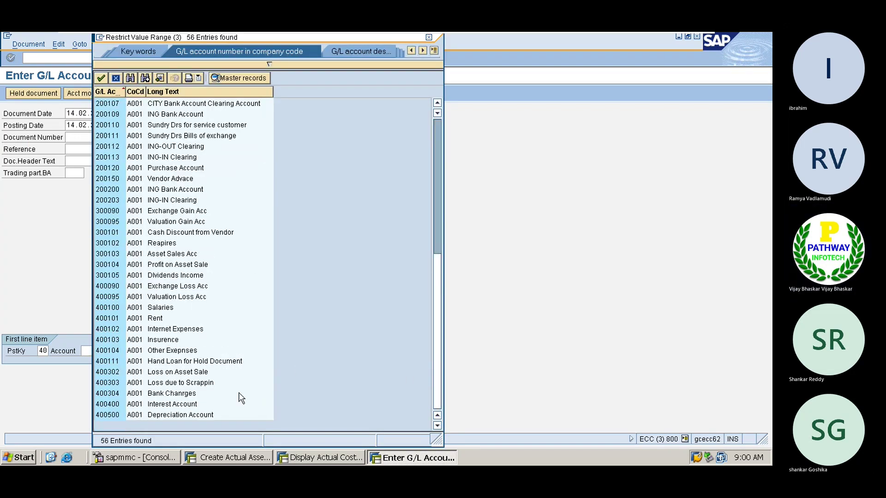
double_click(108, 318)
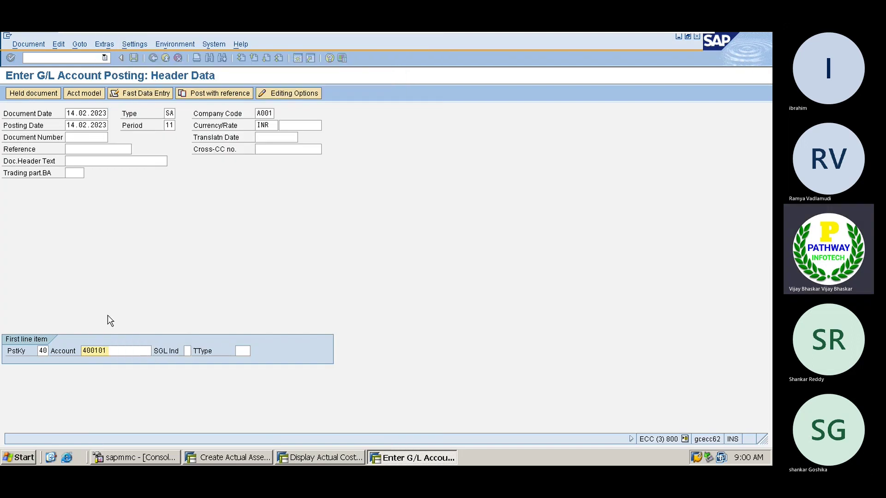
key("Return")
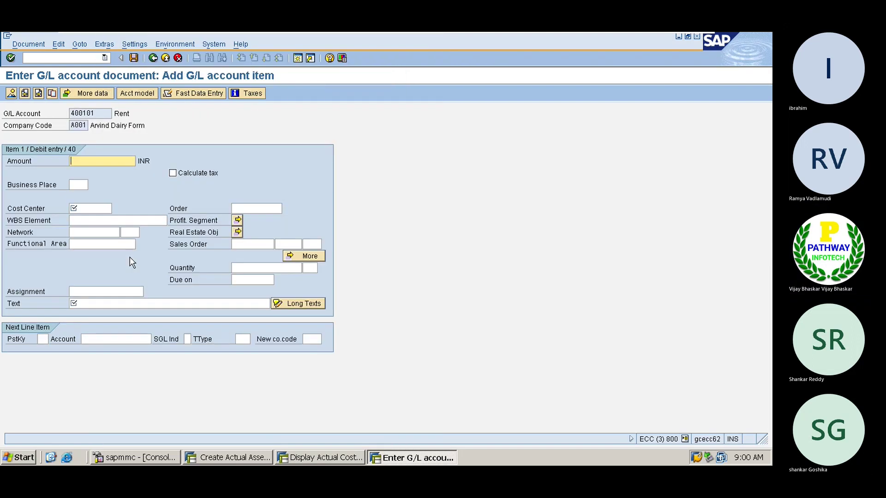
Fill in the rent debit item with amount 100000, cost center ADMIN-DEP and text Rent Posting.
type("100000")
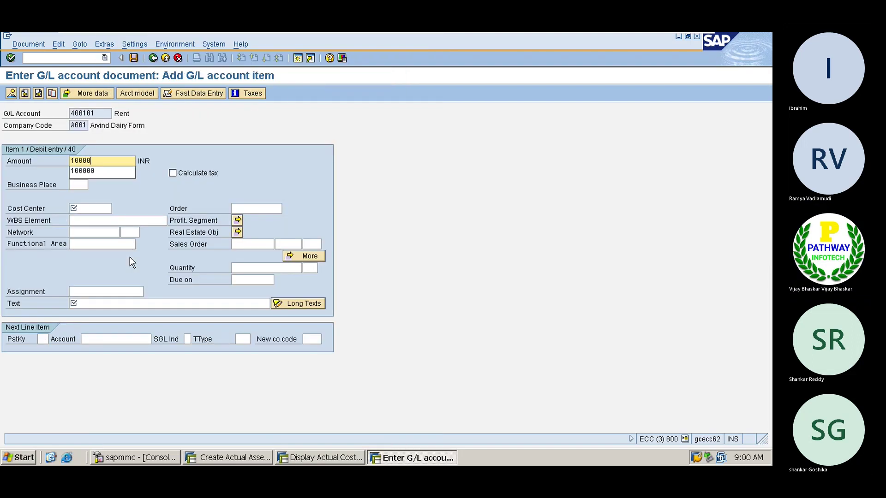
key("Tab")
key("Tab")
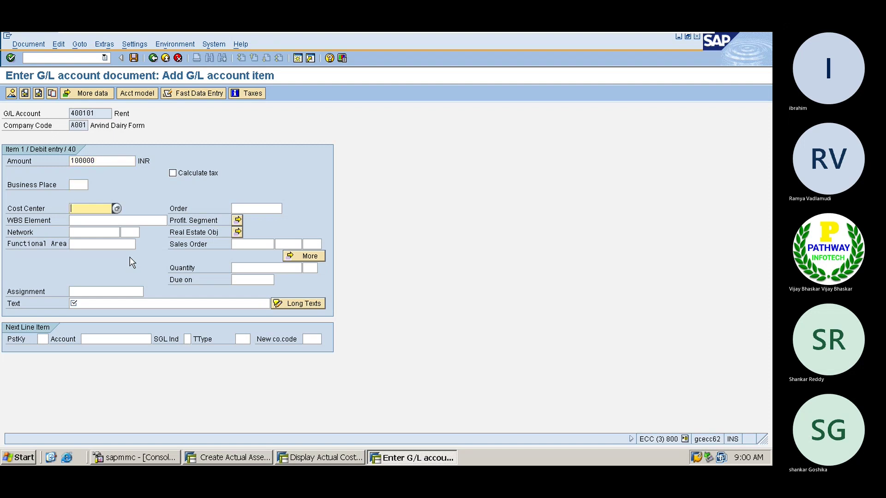
key("BackSpace")
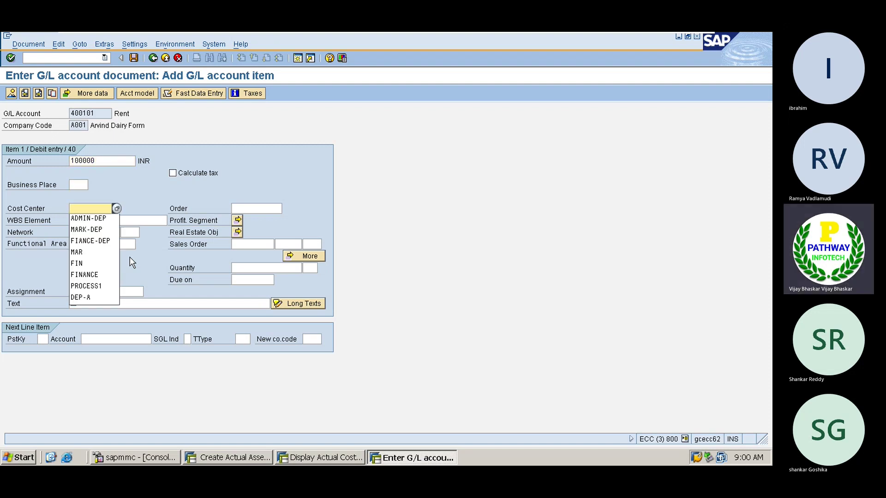
left_click(88, 218)
left_click(89, 304)
type("Re")
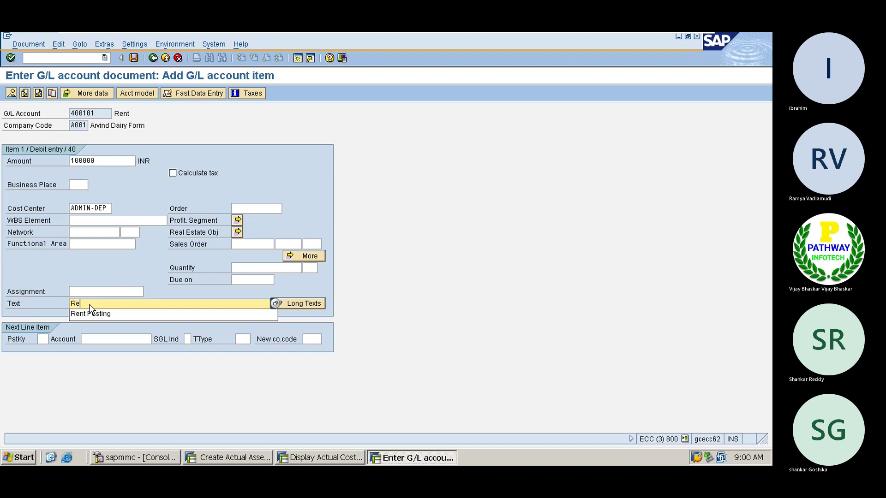
key("Down")
key("Tab")
Add a next line item with posting key 50 and HDFC Bank account 200105.
key("Tab")
key("BackSpace")
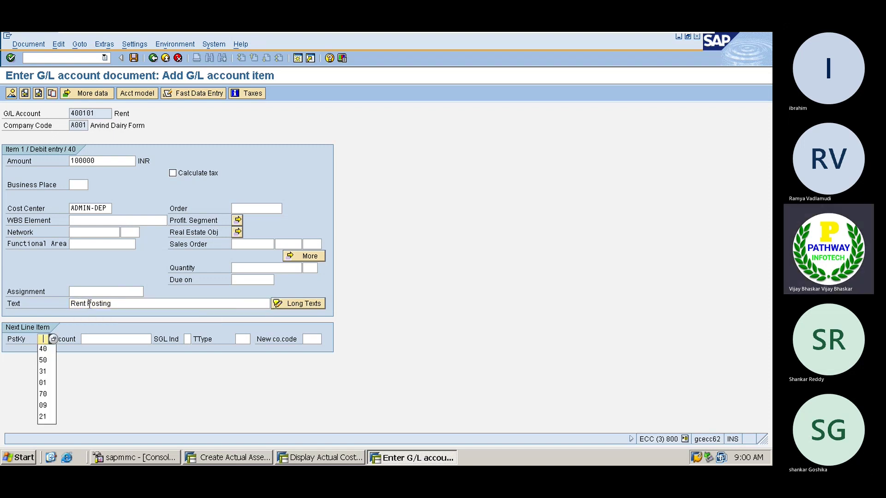
key("Down")
key("Down")
key("Return")
key("Tab")
key("Down")
key("Down")
key("Down")
key("Return")
key("Return")
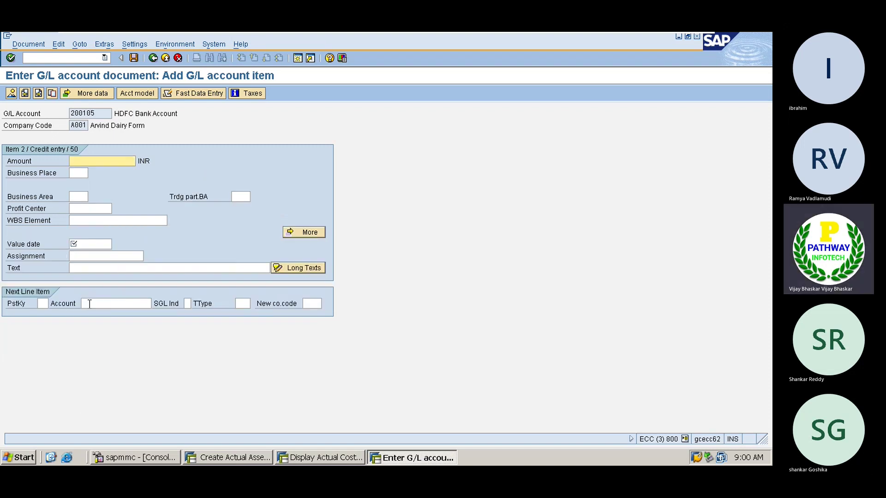
Enter * as the amount of the HDFC bank credit item.
type("*")
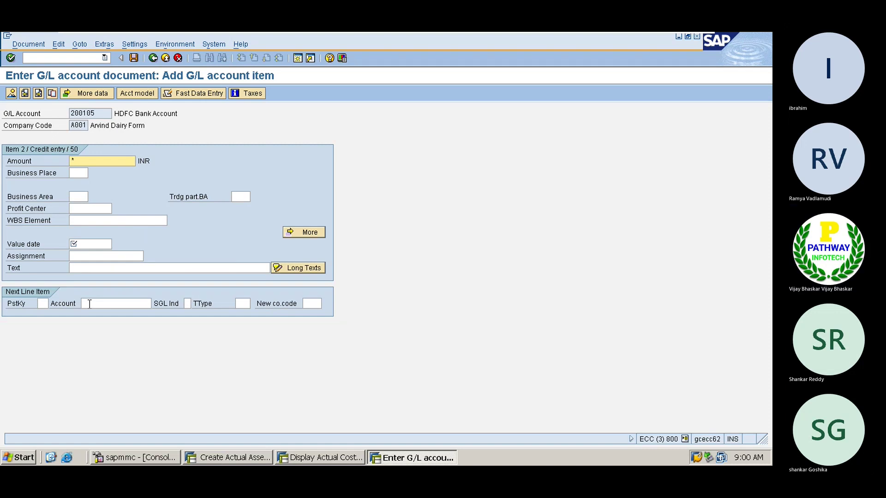
key("Tab")
key("Tab")
key("Tab")
key("Tab")
key("Down")
key("Return")
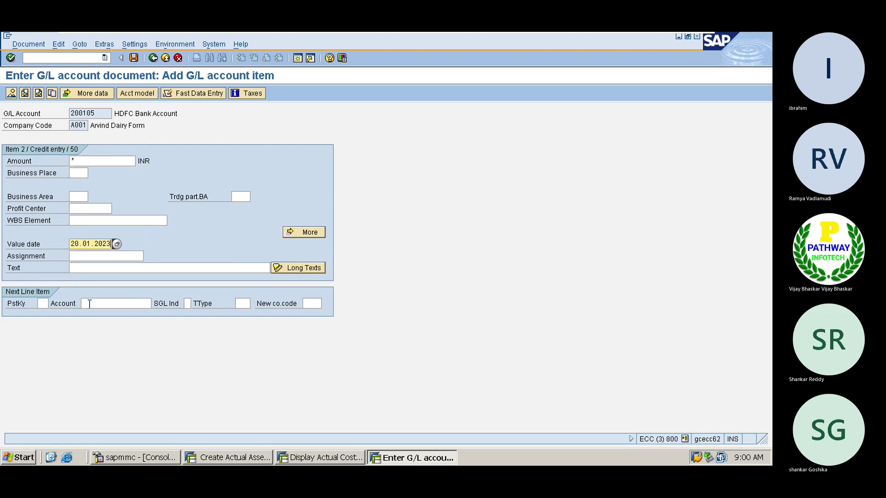
key("shift+Home")
key("BackSpace")
Set the bank credit item's value date to 14.02.2023.
key("Down")
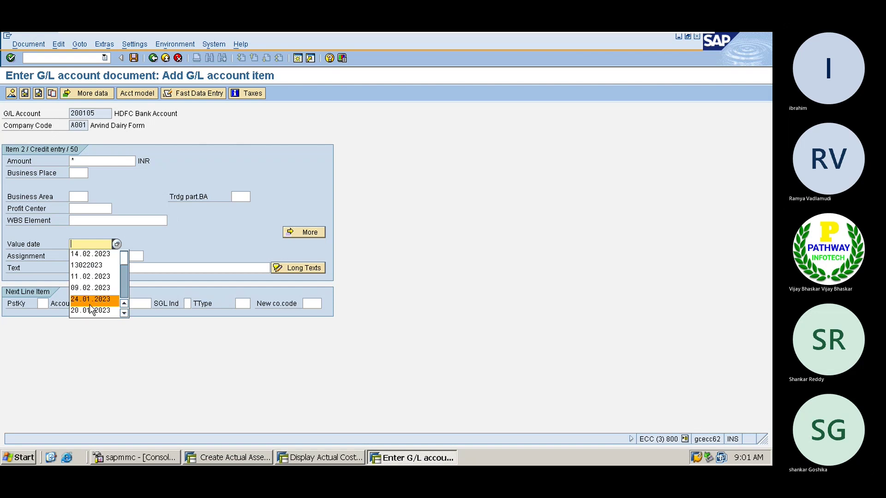
key("Up")
key("Up")
key("Up")
key("Up")
key("Return")
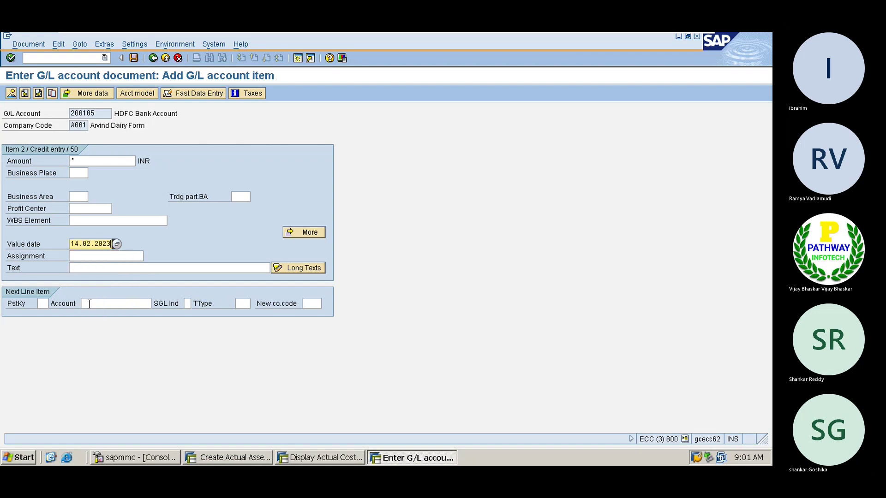
Enter + as the bank credit item's text and confirm the item, leaving its long text empty.
key("Tab")
key("Tab")
key("Down")
key("Up")
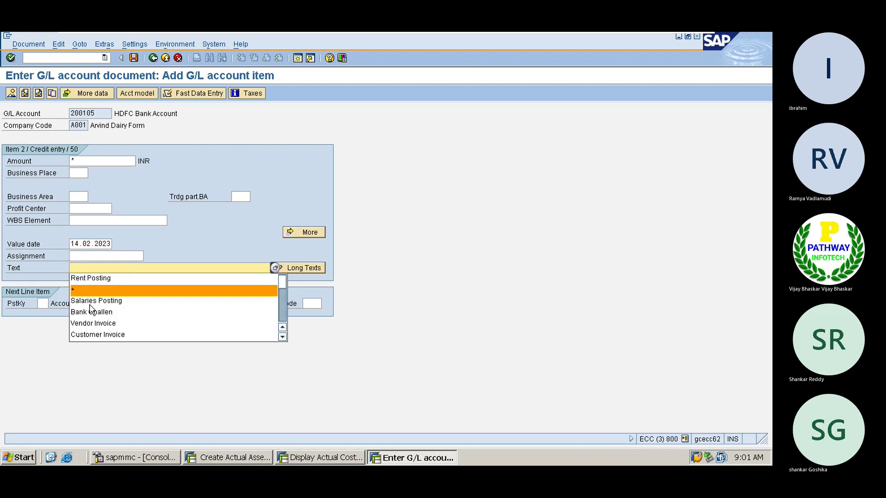
key("Return")
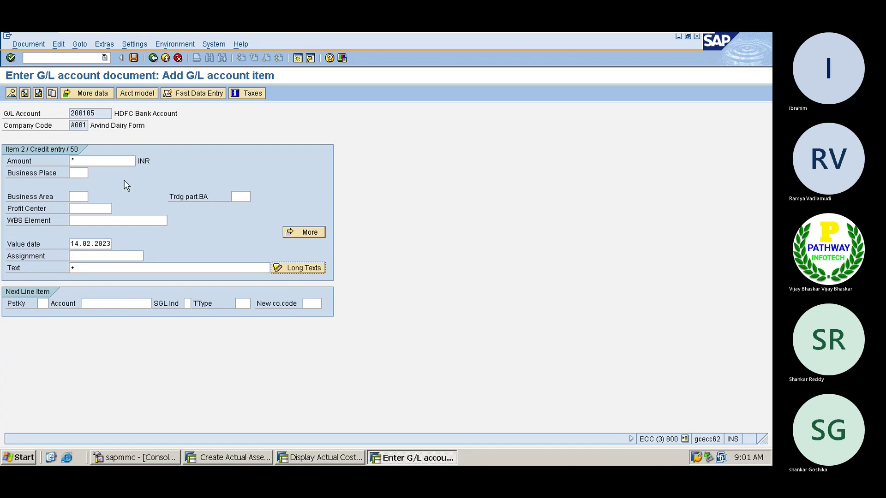
key("Return")
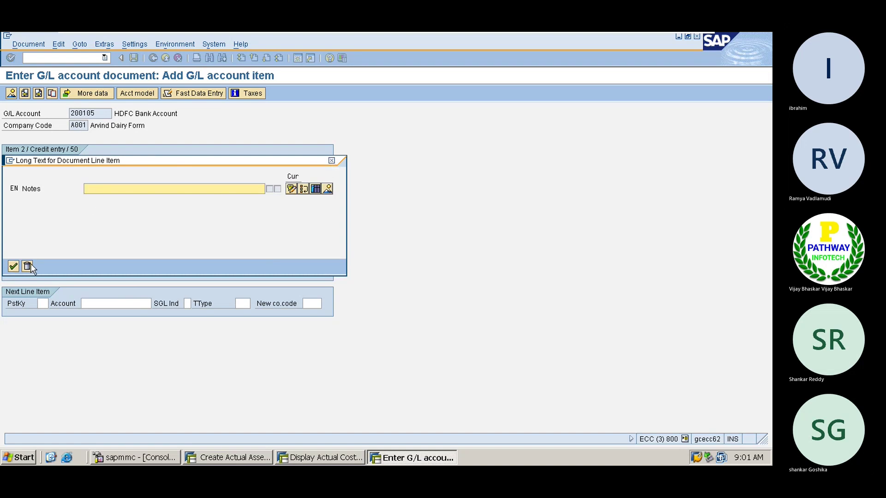
left_click(13, 267)
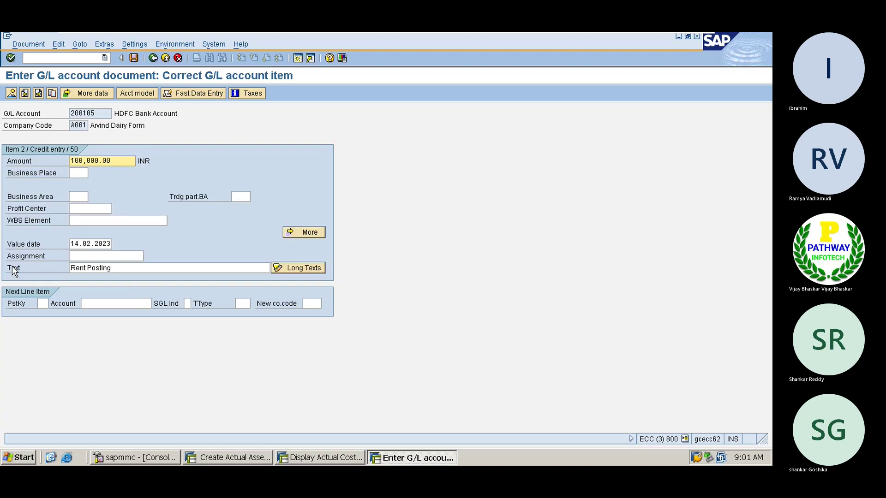
Simulate the rent document and post it.
left_click(28, 44)
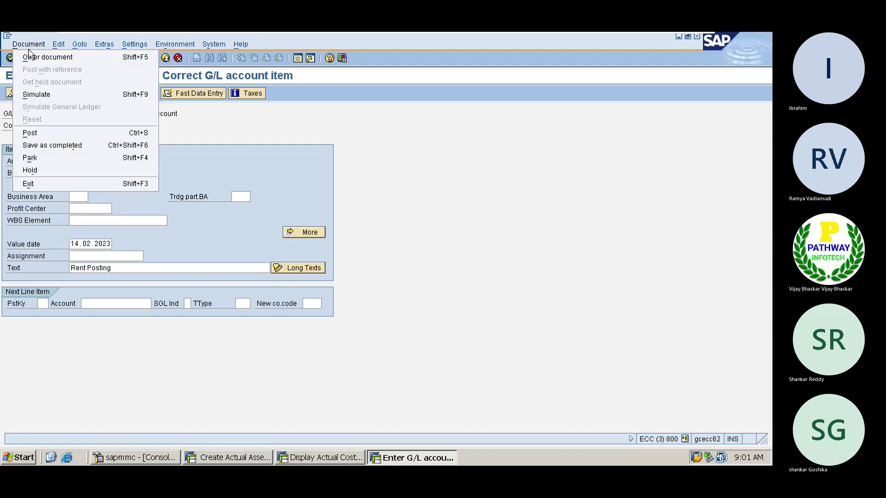
left_click(35, 94)
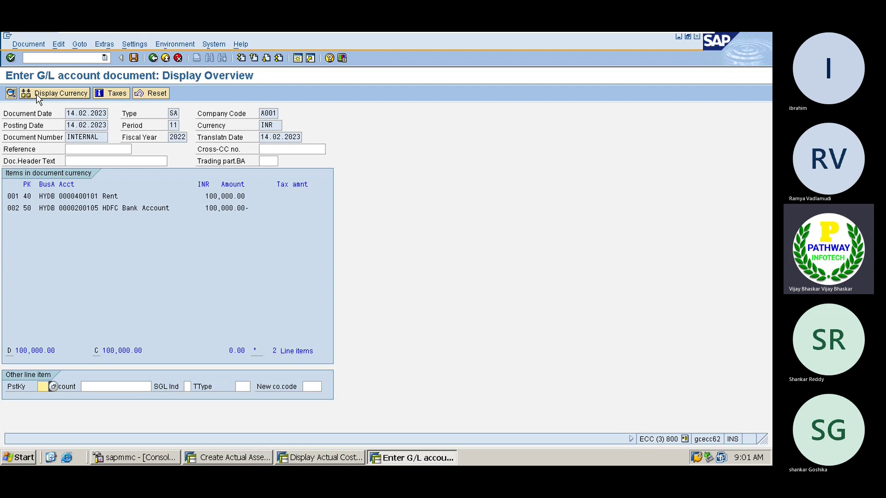
key("ctrl+s")
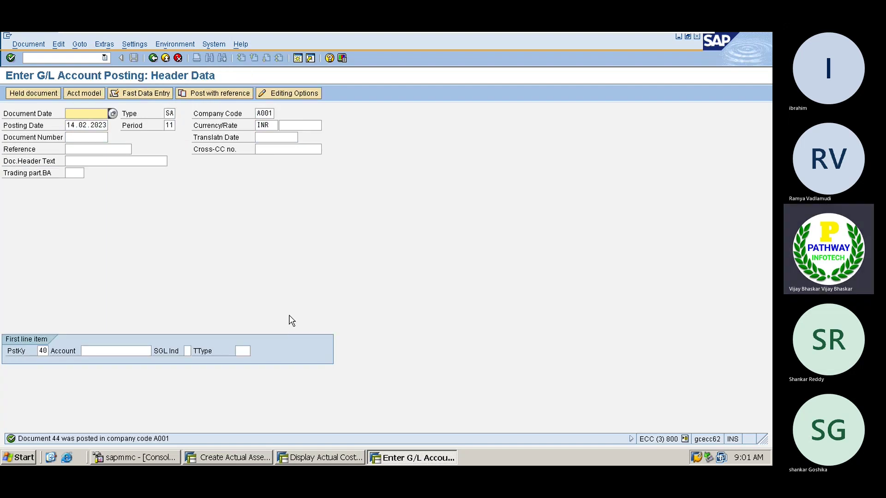
Run the actual cost line items report for cost center group ADMIN from 01.02.2023 to 28.02.2023, and exit the list.
left_click(321, 457)
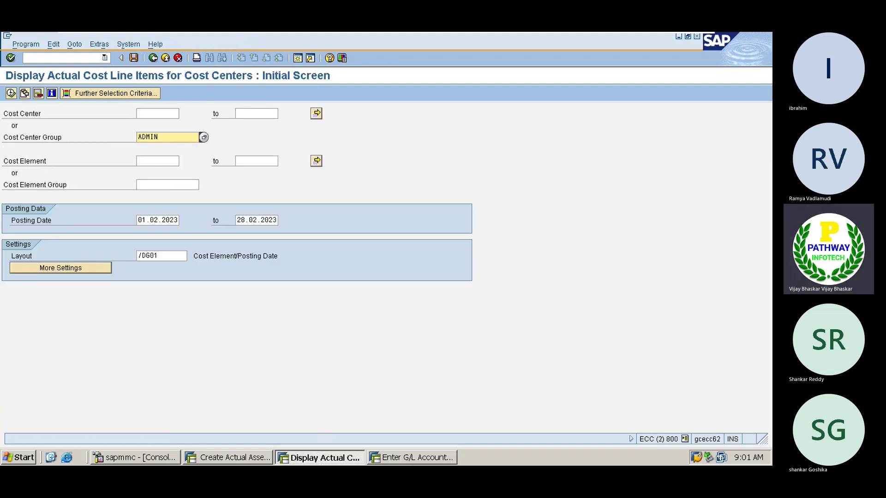
left_click(11, 94)
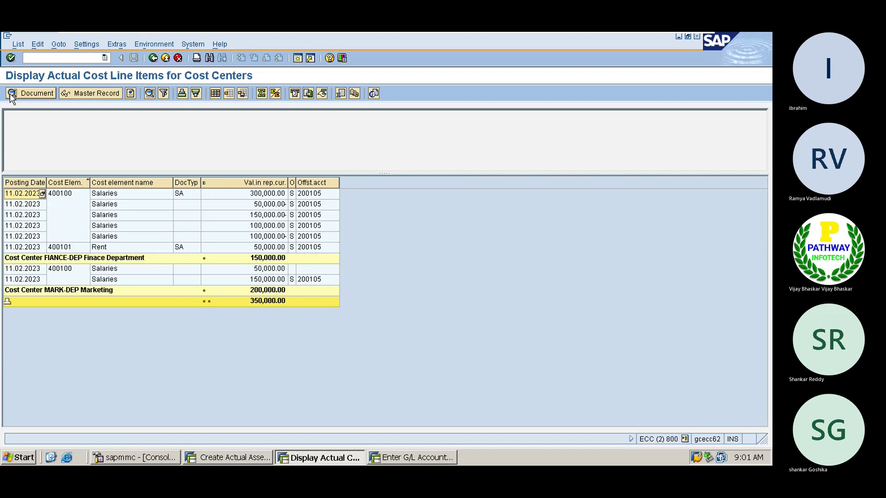
left_click(153, 59)
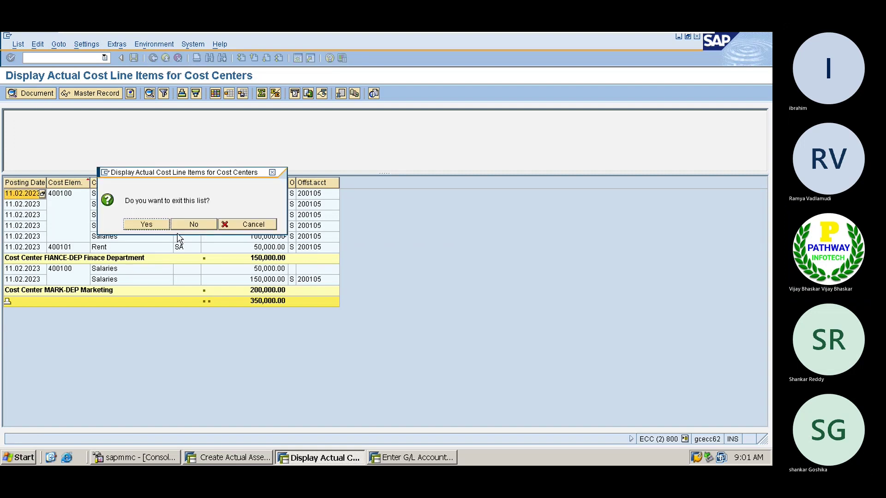
left_click(147, 225)
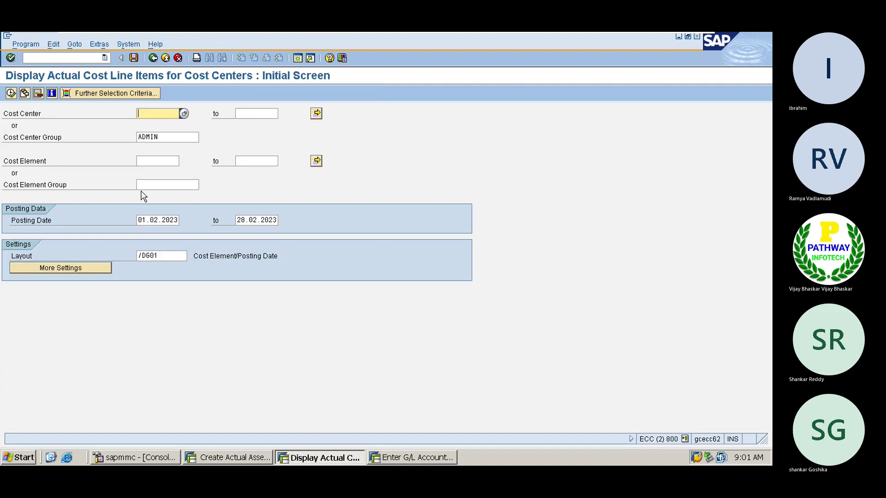
Open the cost center group search and cancel it, rerun the line items report for ADMIN, and leave the list.
left_click(169, 137)
left_click(204, 138)
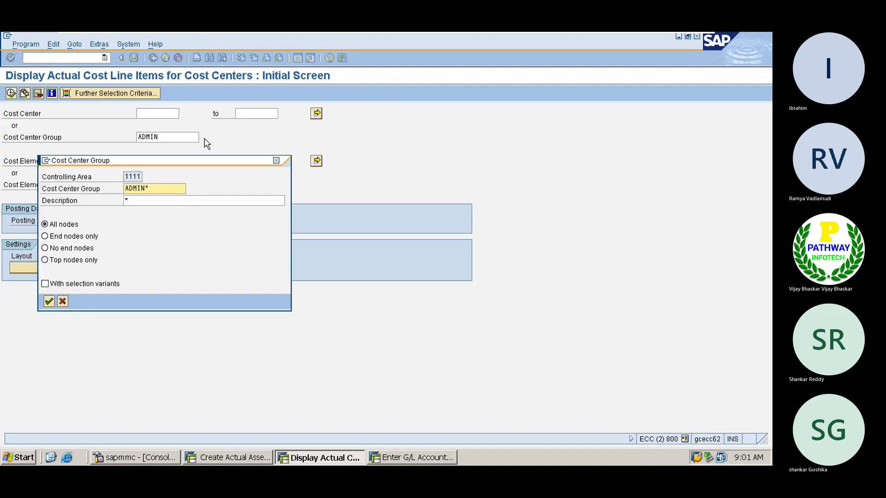
key("Escape")
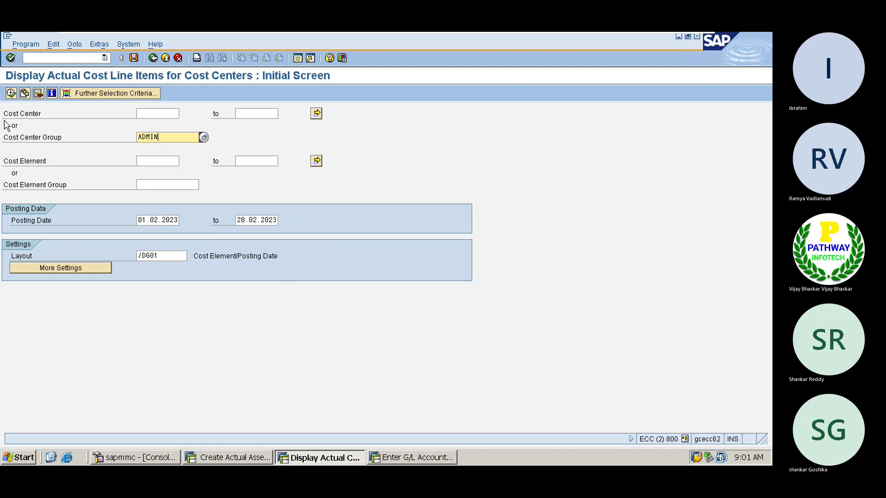
left_click(11, 94)
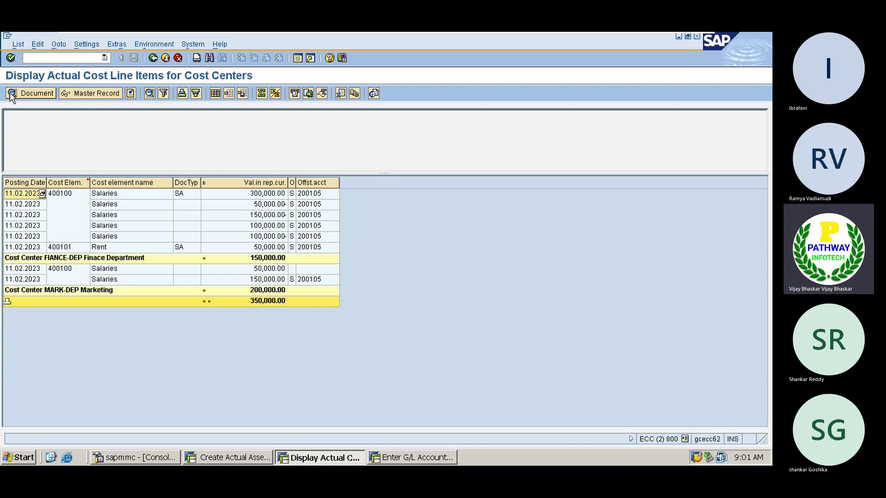
left_click(151, 57)
left_click(143, 223)
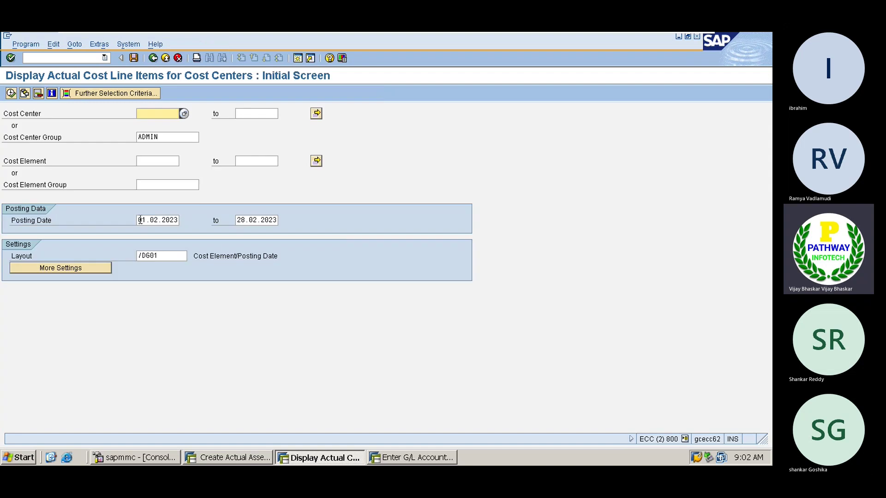
Clear the cost center group, select cost center ADMIN-DEP instead, and execute the line items report.
left_click(165, 135)
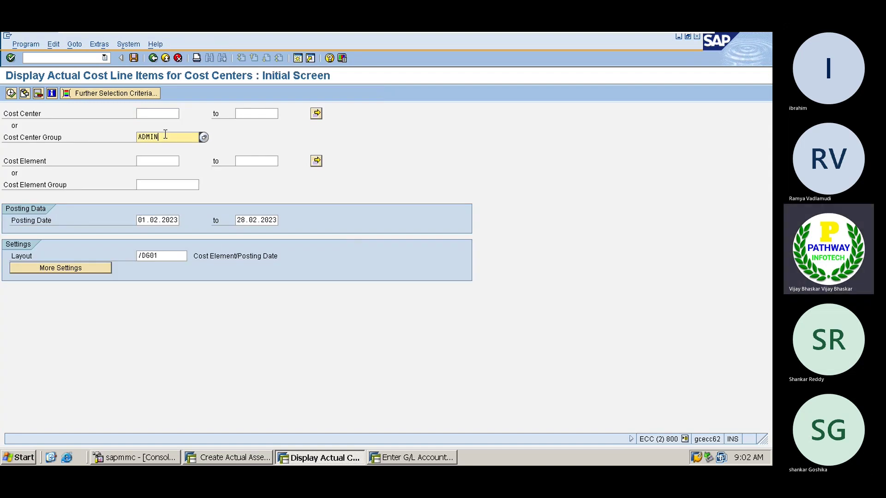
key("BackSpace")
key("BackSpace")
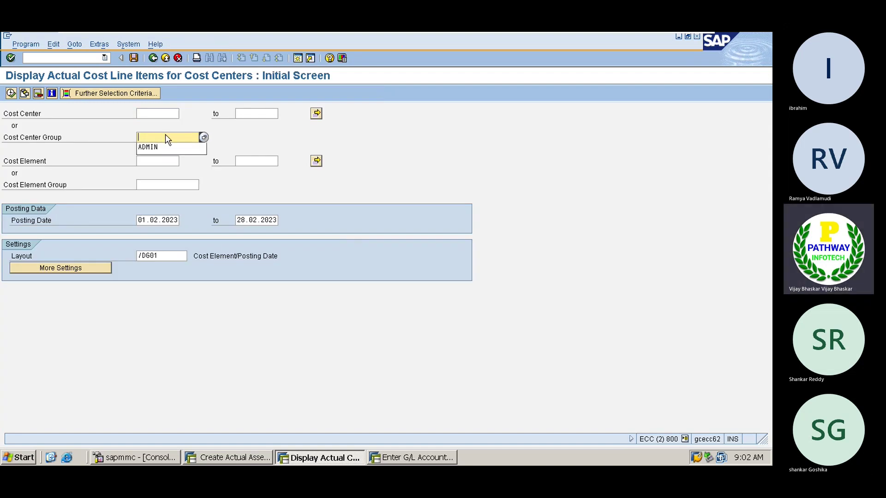
left_click(154, 114)
left_click(183, 113)
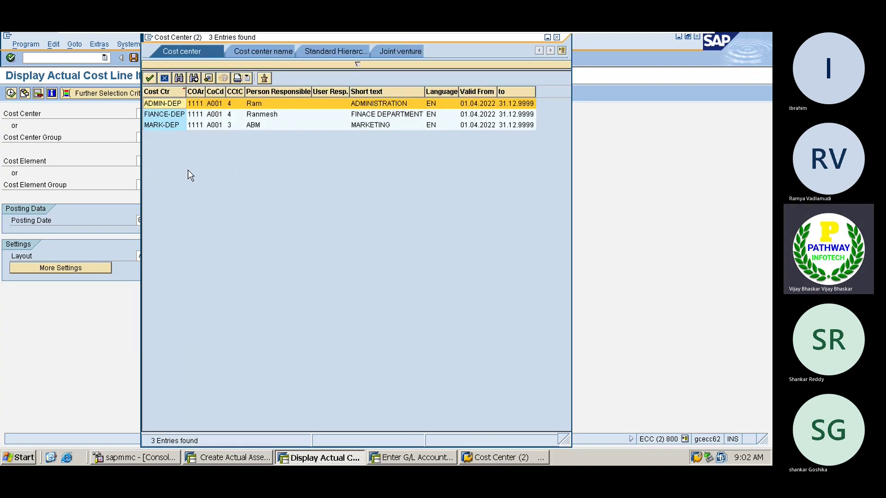
double_click(163, 105)
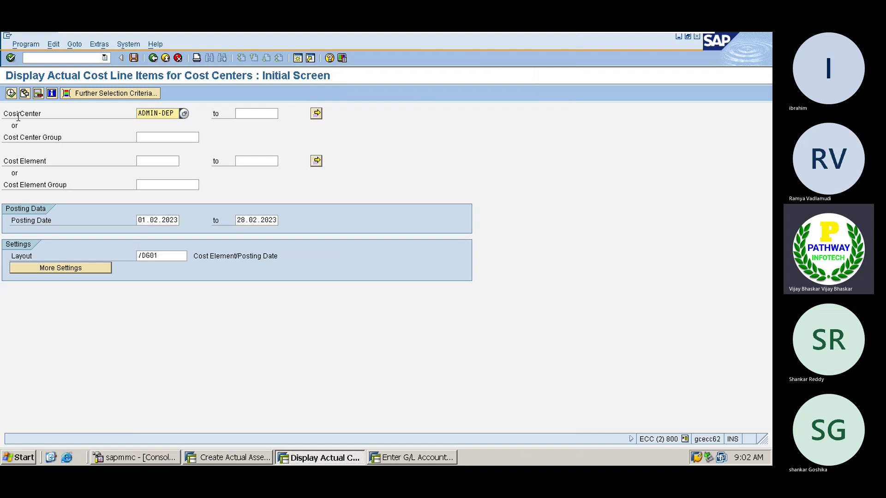
left_click(11, 93)
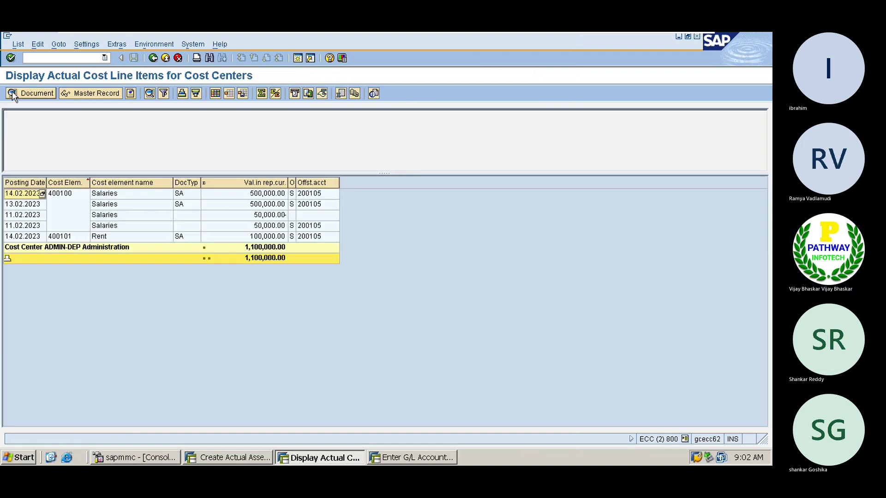
Examine the salaries lines of 14.02.2023 and 13.02.2023 and the rent line posted to ADMIN-DEP.
left_click(249, 196)
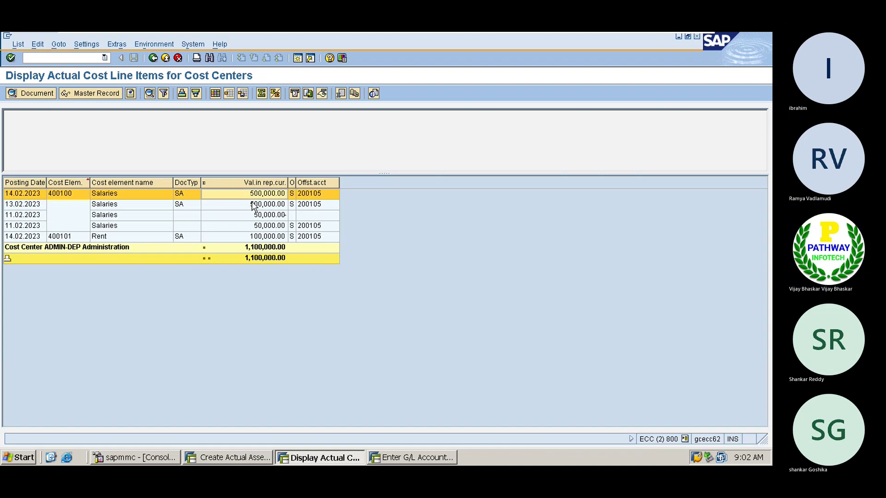
left_click(253, 206)
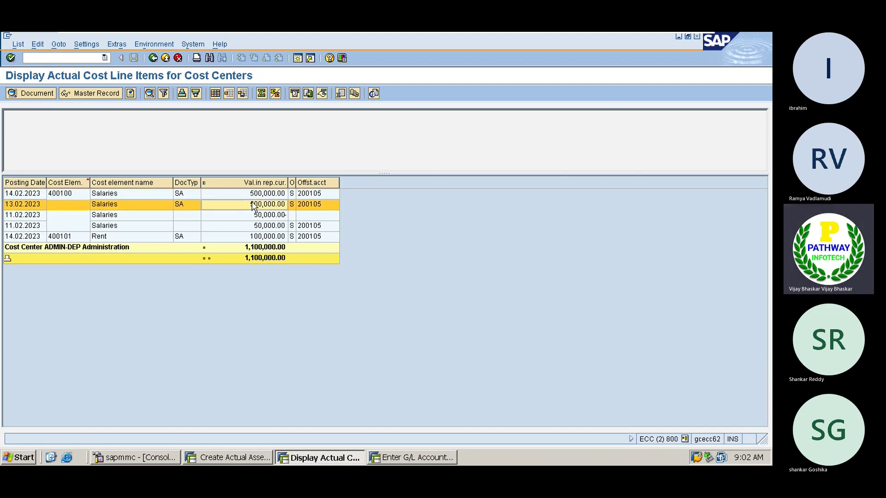
left_click(261, 237)
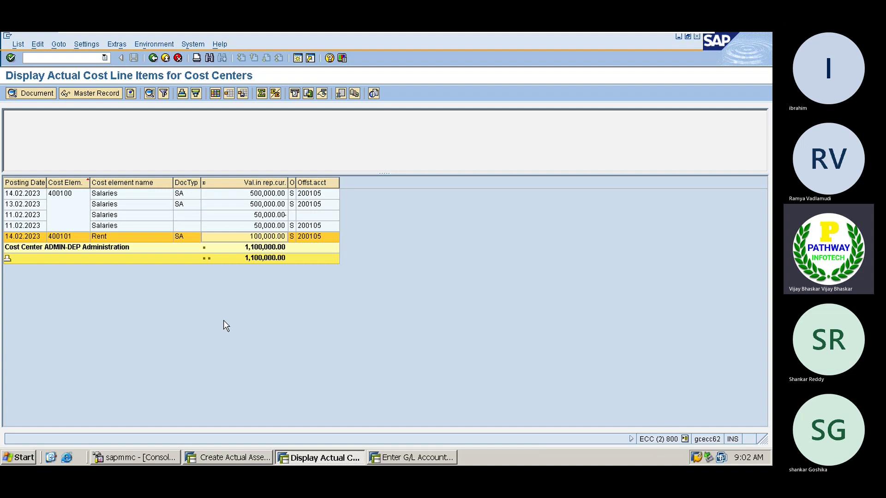
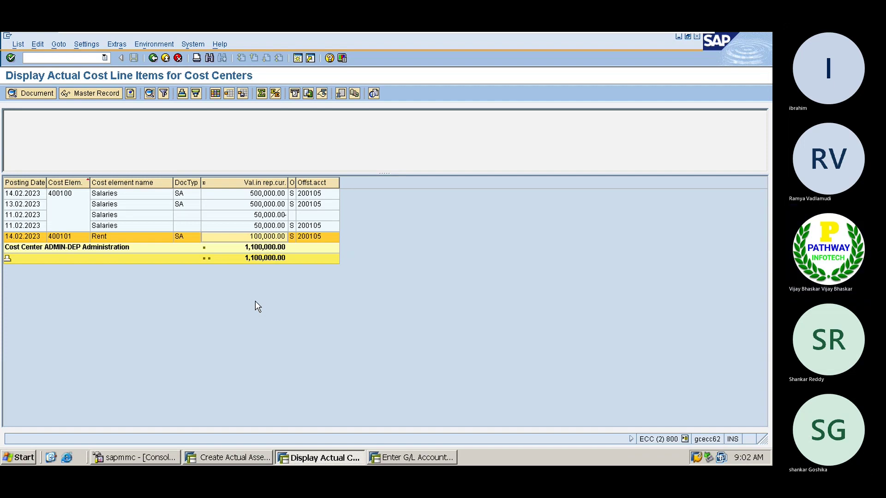
Start transaction KSU5 for executing the actual assessment in the G/L account posting session.
left_click(402, 457)
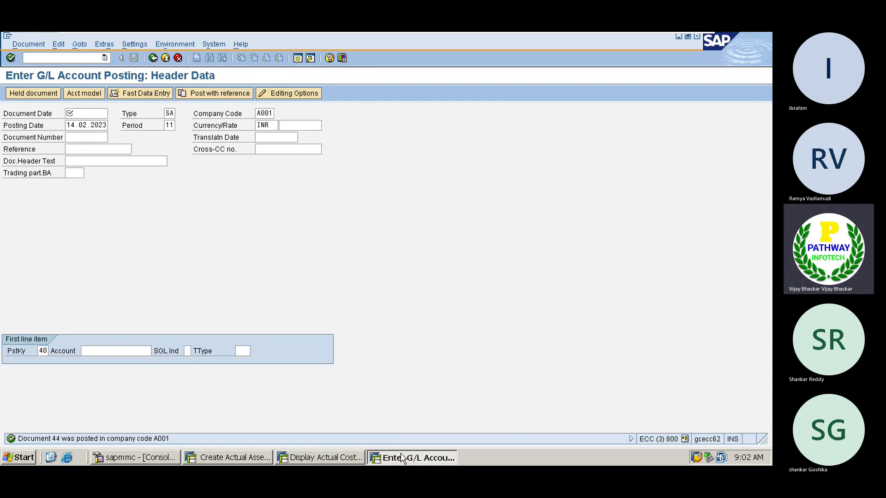
left_click(44, 60)
type("/n")
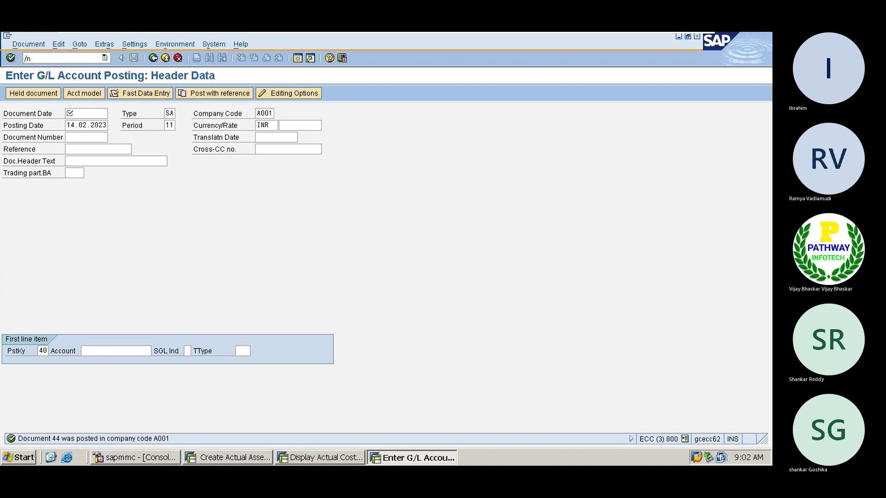
type("ksu5")
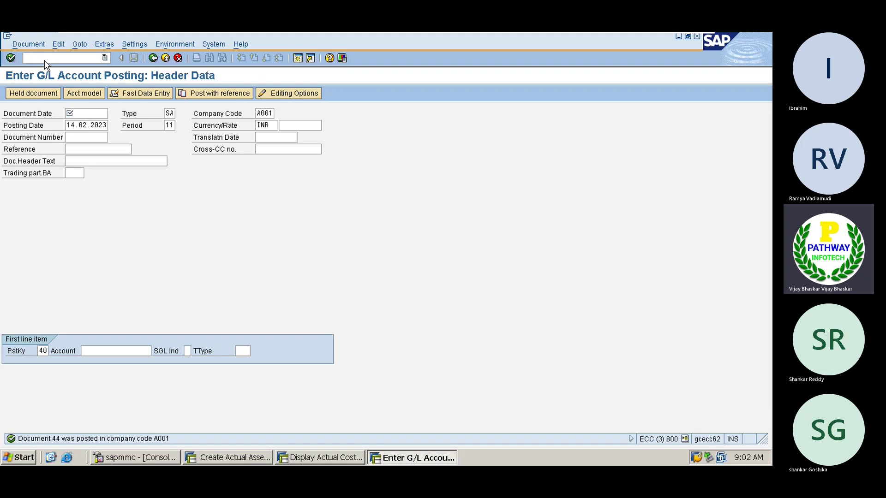
key("Return")
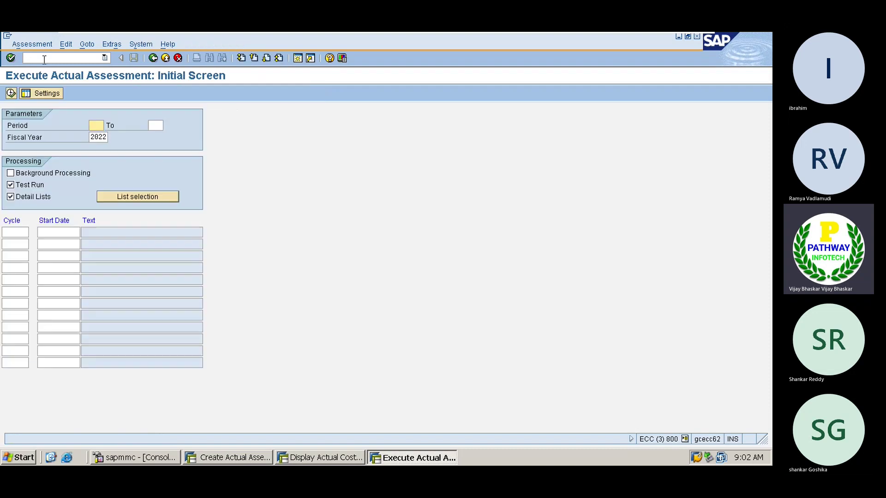
Execute a test run of assessment cycle A001, starting 01.04.2022, with detail lists for period 11 of fiscal year 2022.
left_click(98, 126)
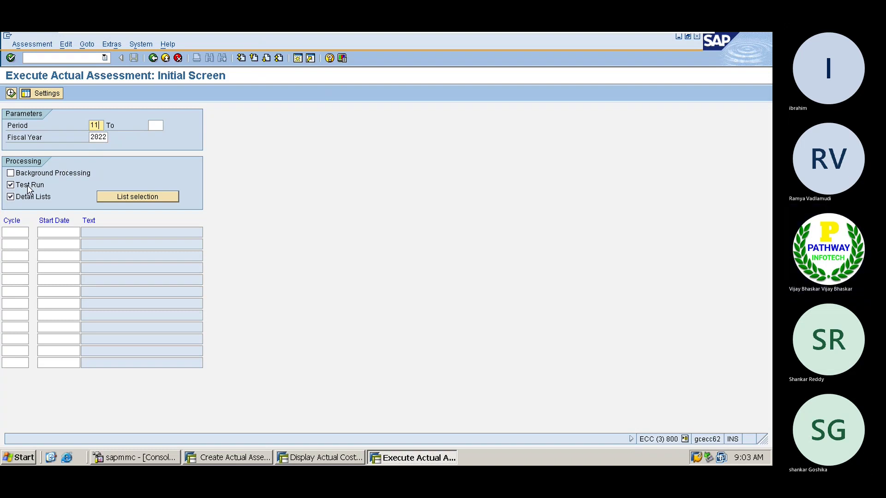
left_click(17, 232)
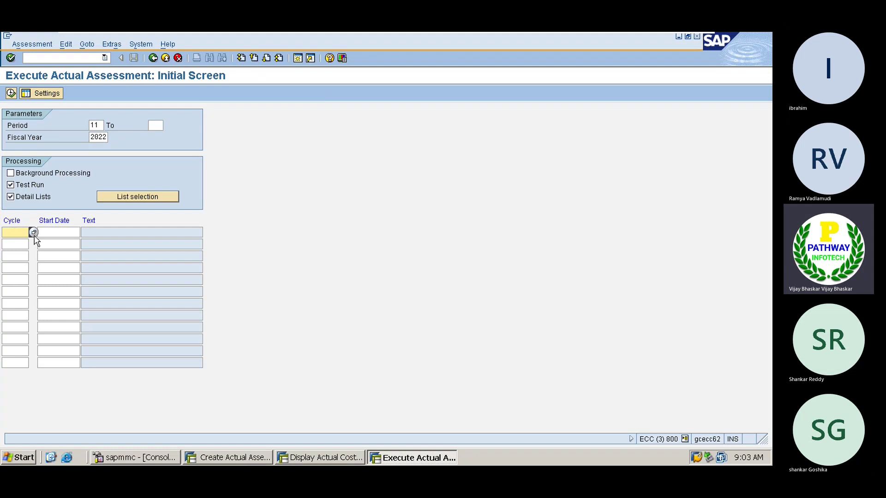
left_click(34, 233)
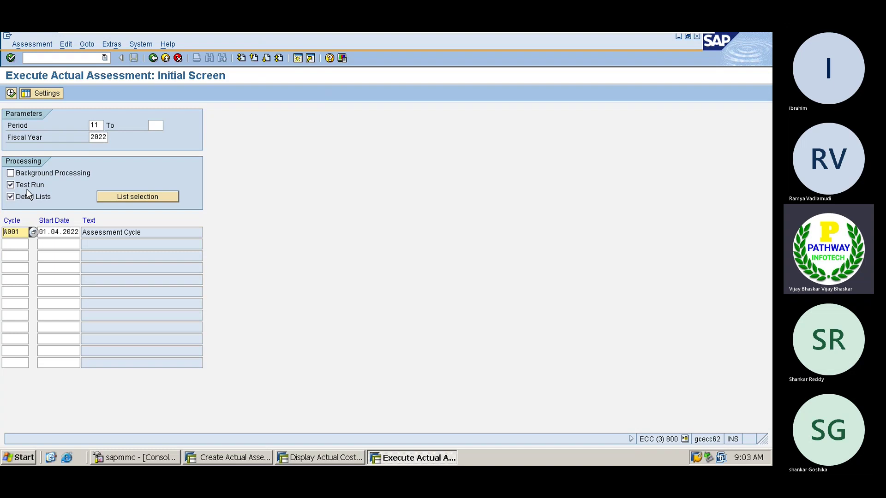
left_click(11, 94)
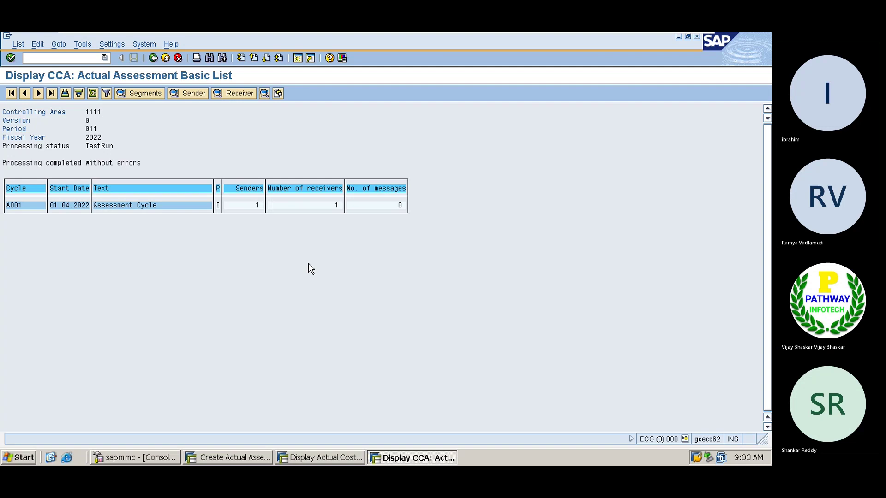
Display the assessment cycle's actual line items, examine the FIANCE-DEP and ADMIN-DEP rows, and exit the list.
double_click(130, 206)
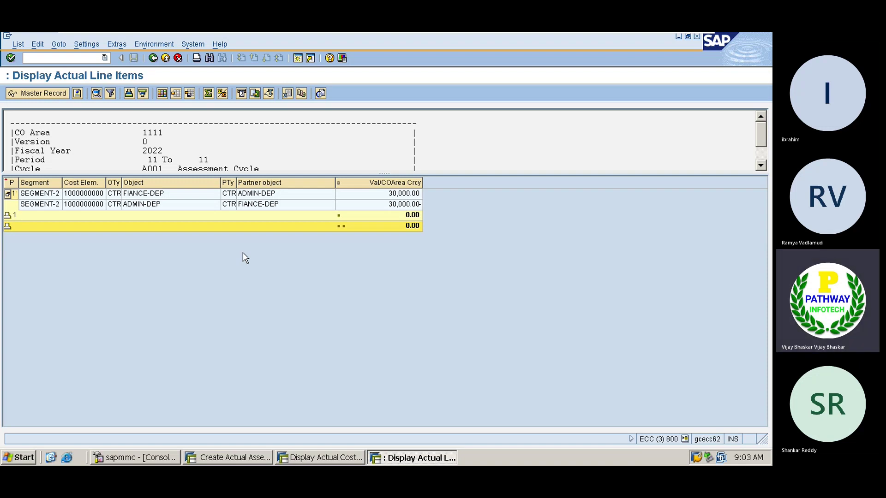
left_click(156, 198)
left_click(155, 206)
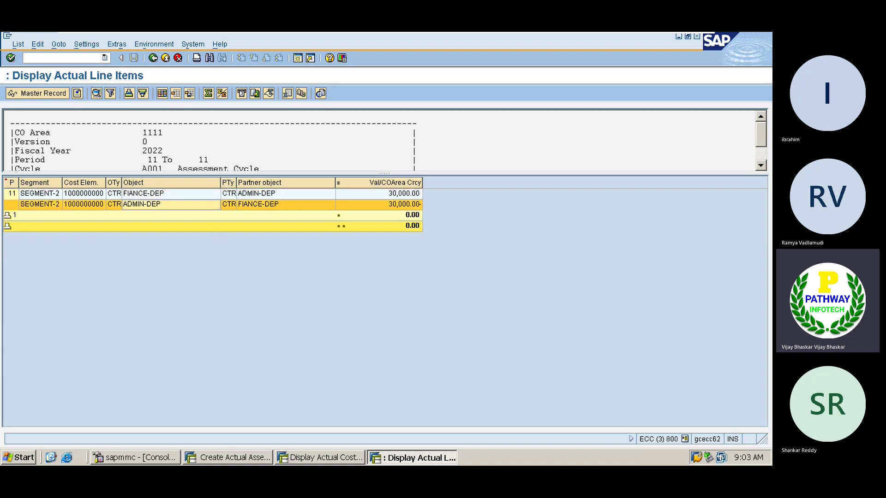
left_click(152, 58)
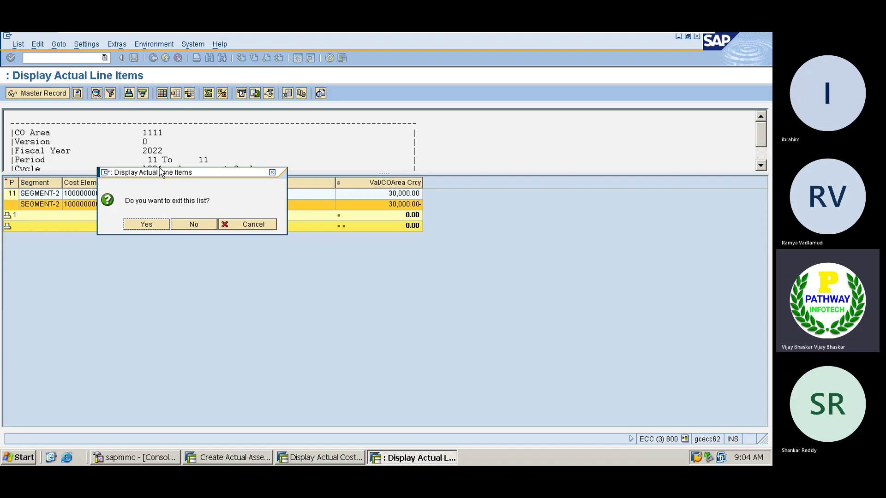
left_click(147, 224)
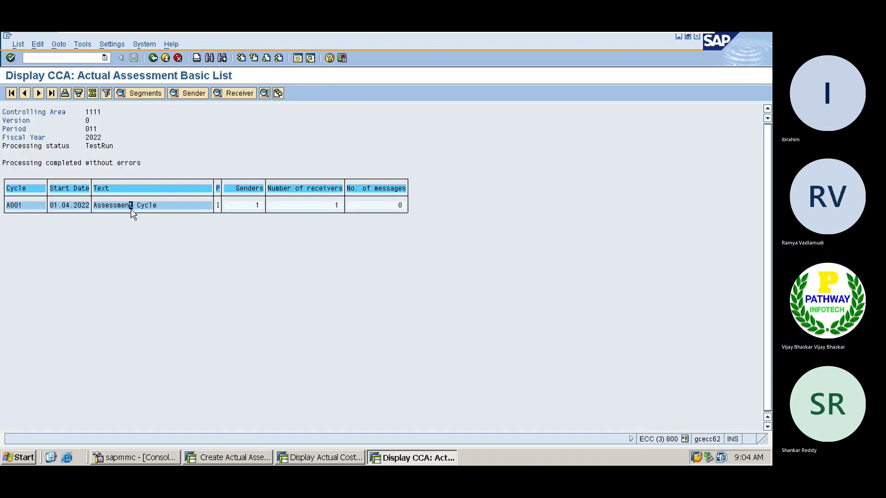
Open the line items from cycle A001's sender count, check the segment and cost element entries, and return to the basic list.
double_click(257, 207)
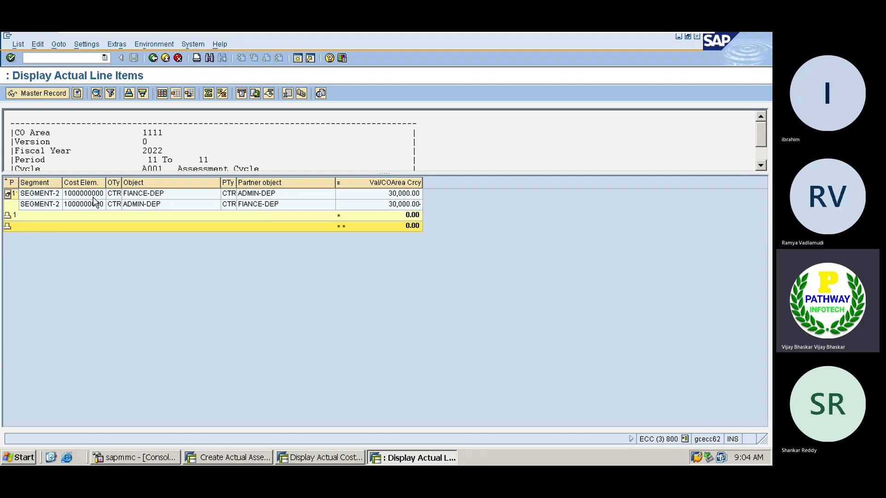
left_click(153, 58)
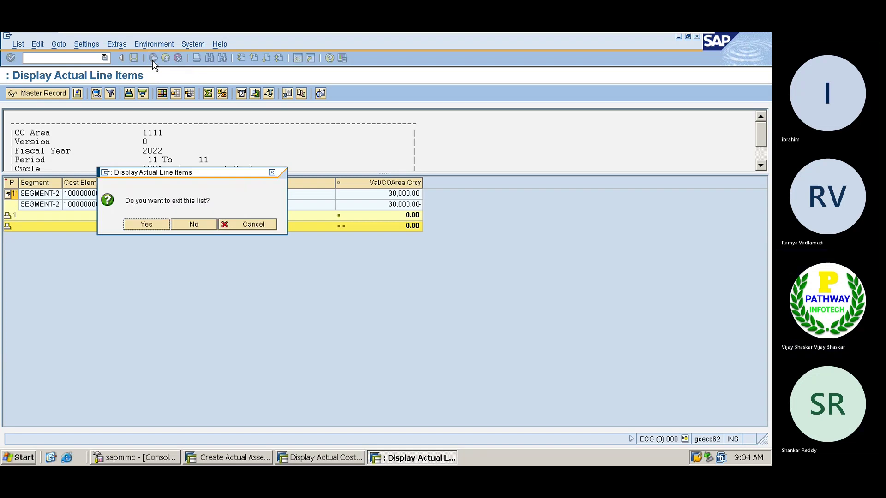
left_click(147, 225)
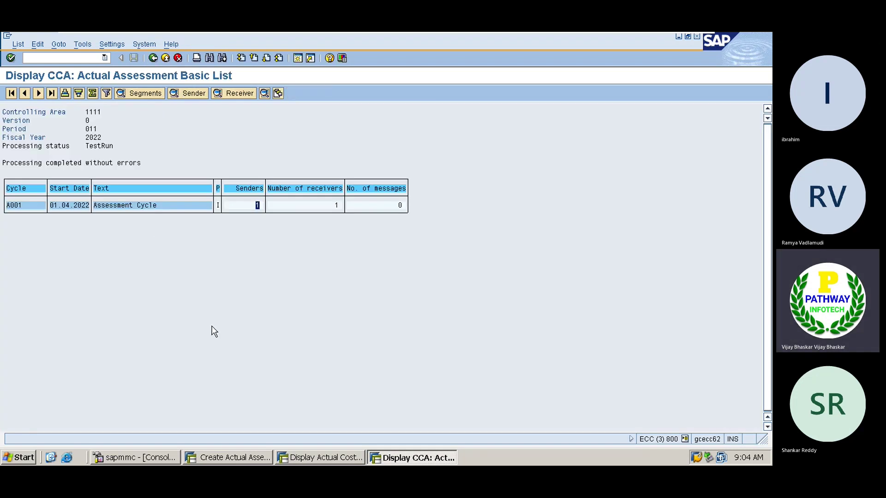
Switch to the Create Actual Assessment Cycle session and save cycle A001 with customizing request ECCK900066.
left_click(235, 459)
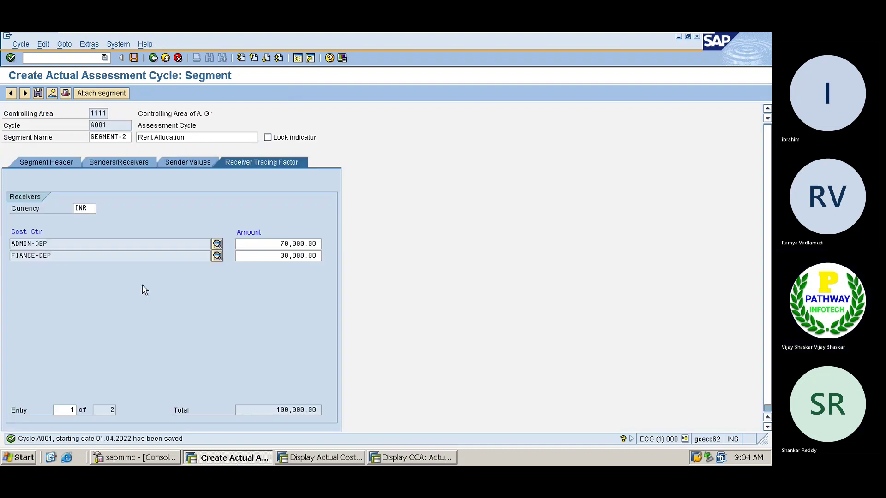
left_click(134, 57)
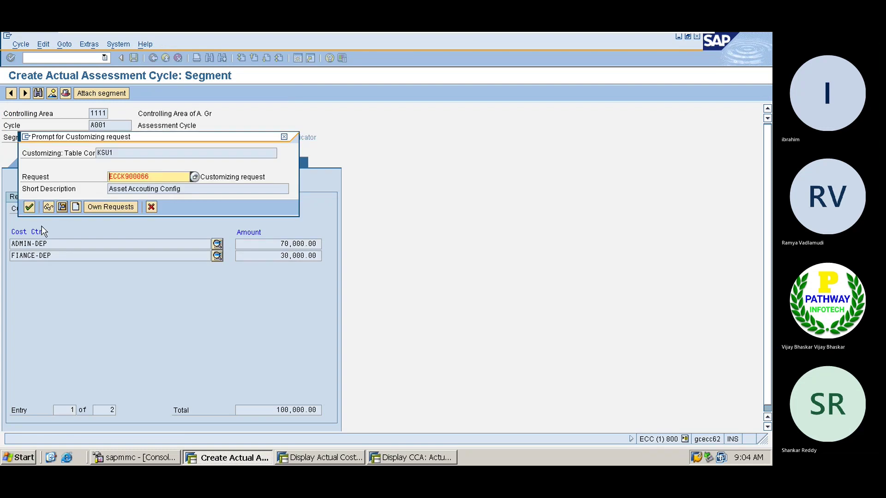
left_click(29, 209)
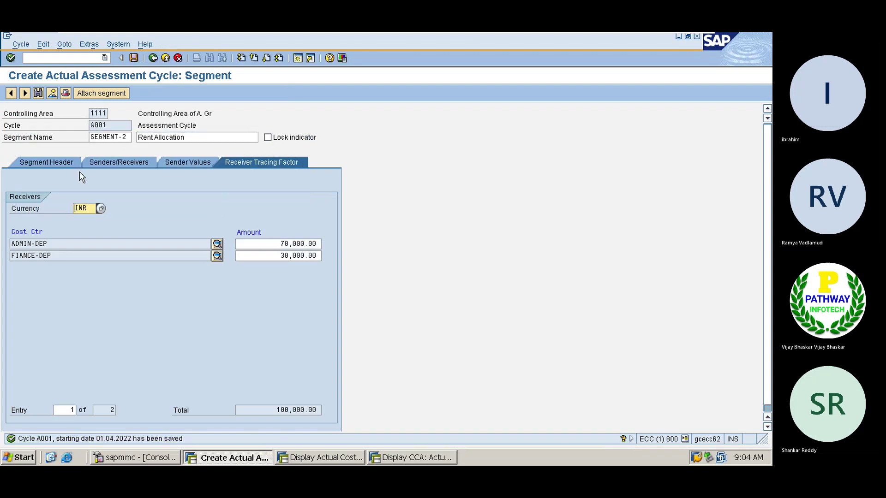
Rename the Rent Allocation segment SEGMENT-1 and display its segment header.
left_click(124, 138)
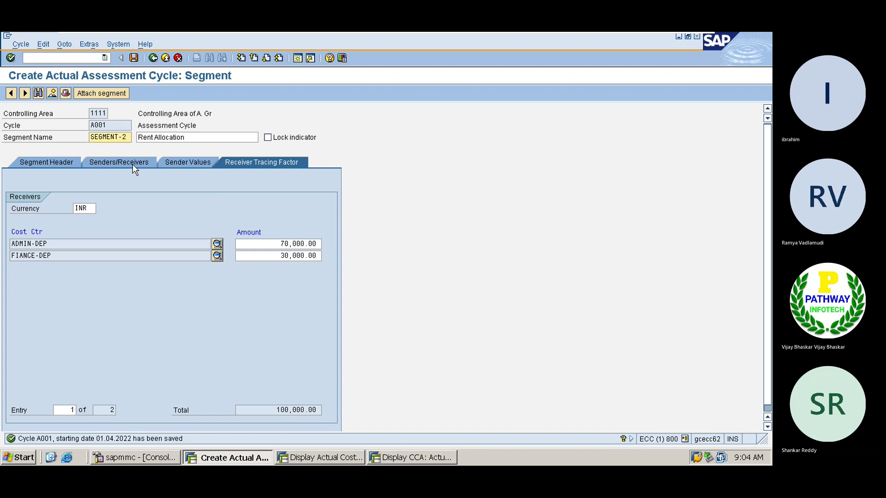
key("Delete")
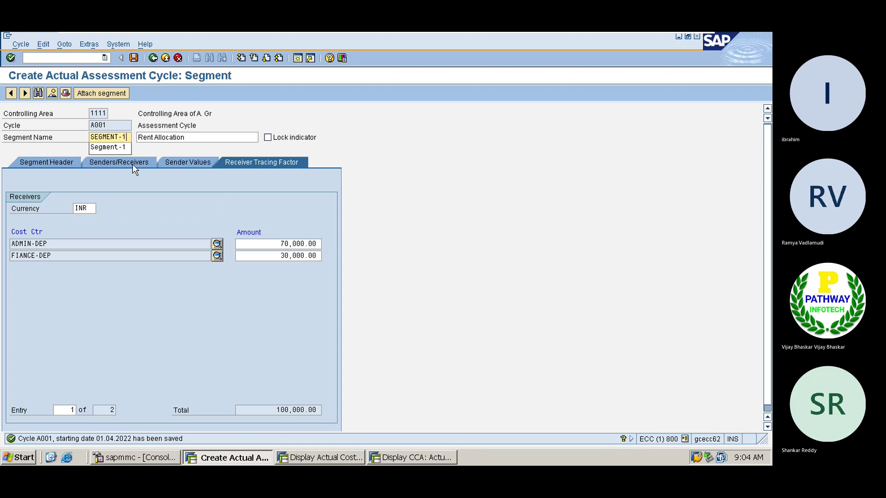
type("1")
key("Return")
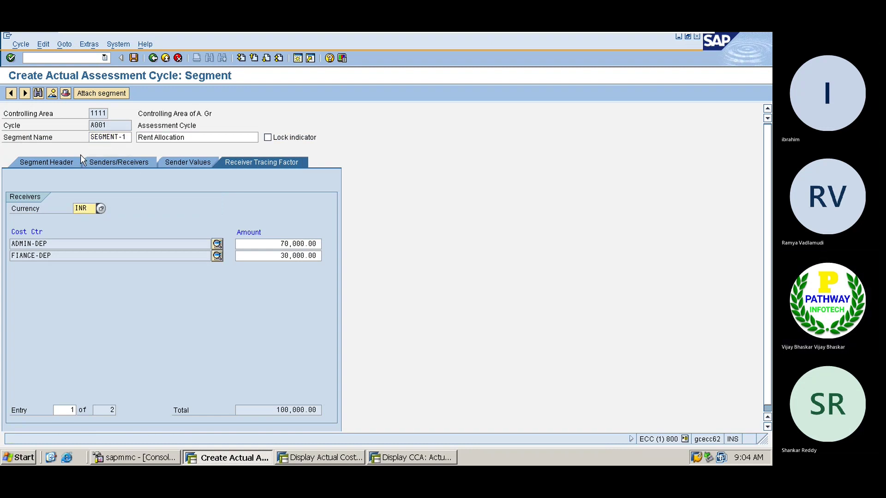
left_click(47, 163)
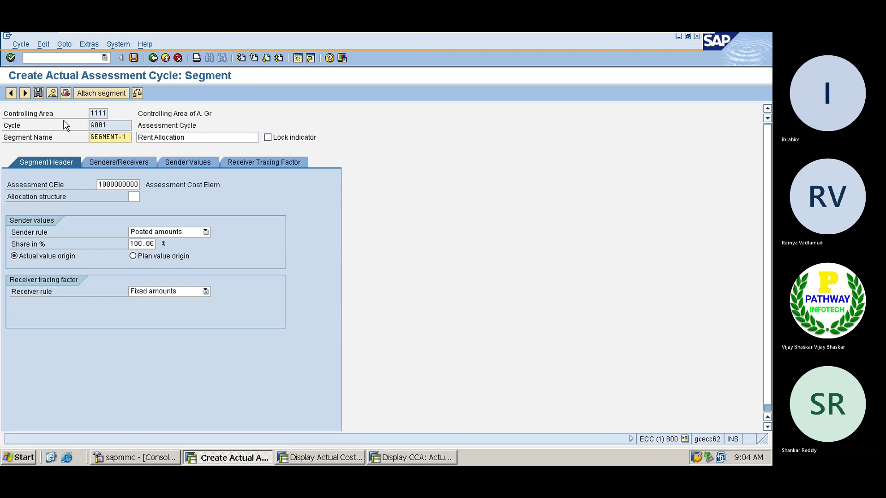
Look for a segment preceding SEGMENT-1, and save cycle A001 with customizing request ECCK900066.
left_click(11, 94)
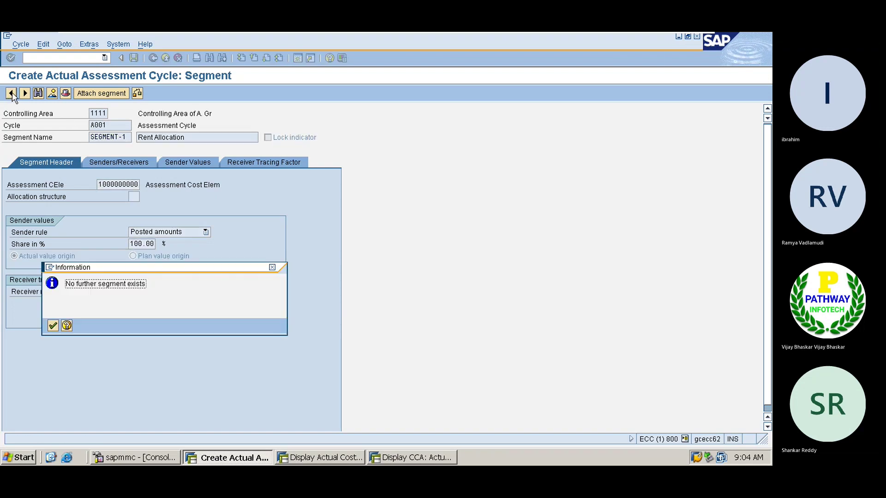
key("Return")
left_click(12, 94)
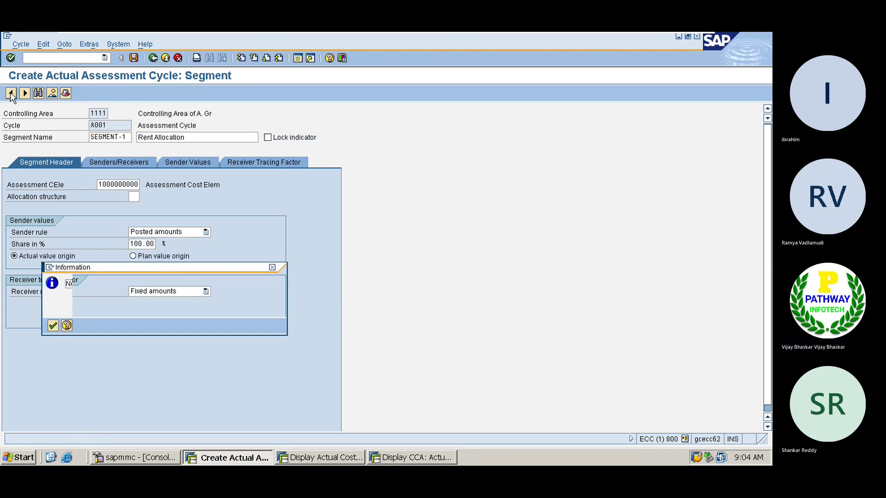
left_click(52, 326)
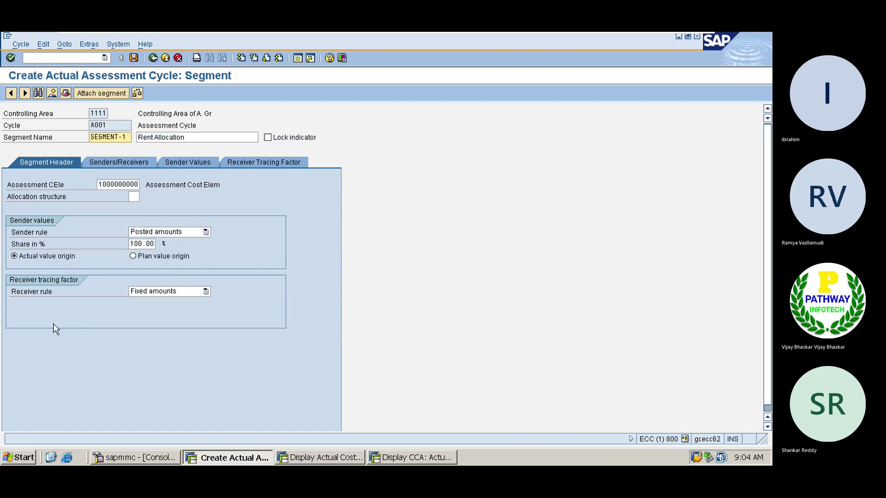
left_click(133, 59)
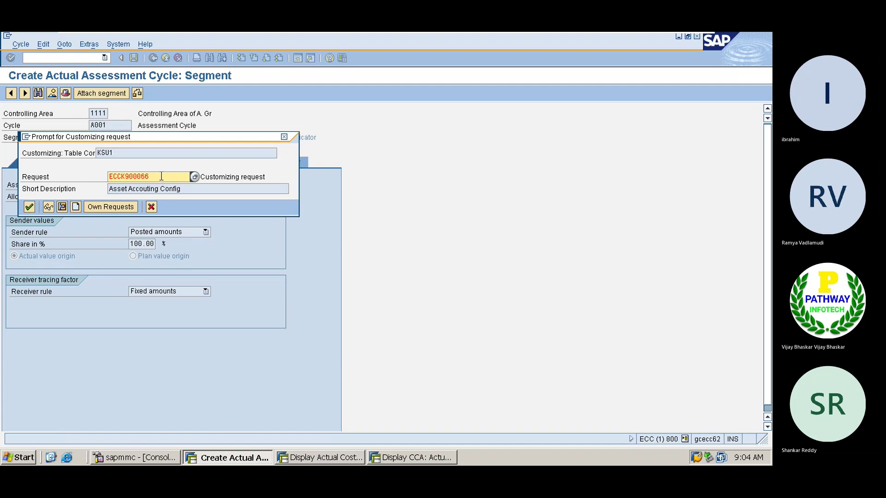
left_click(29, 207)
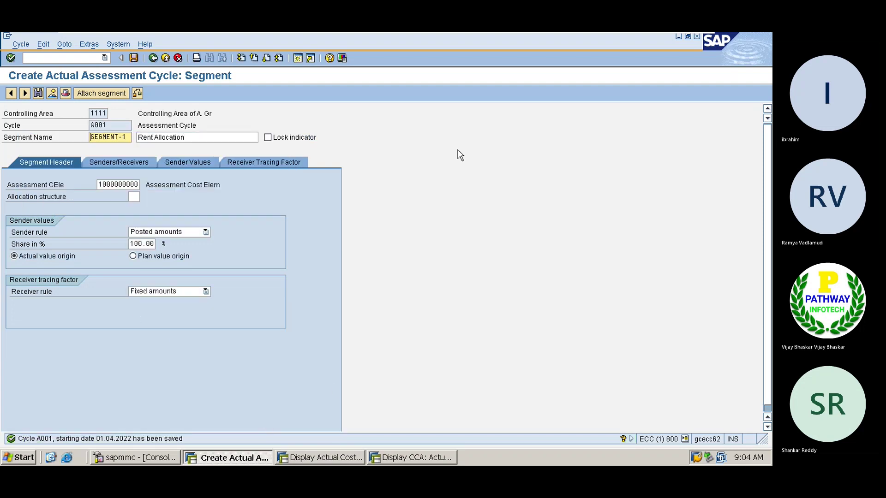
Switch to the Teams meeting, close the transcript, admit the guest waiting in the lobby, and return to the SAP session.
mouse_move(569, 32)
left_click(671, 41)
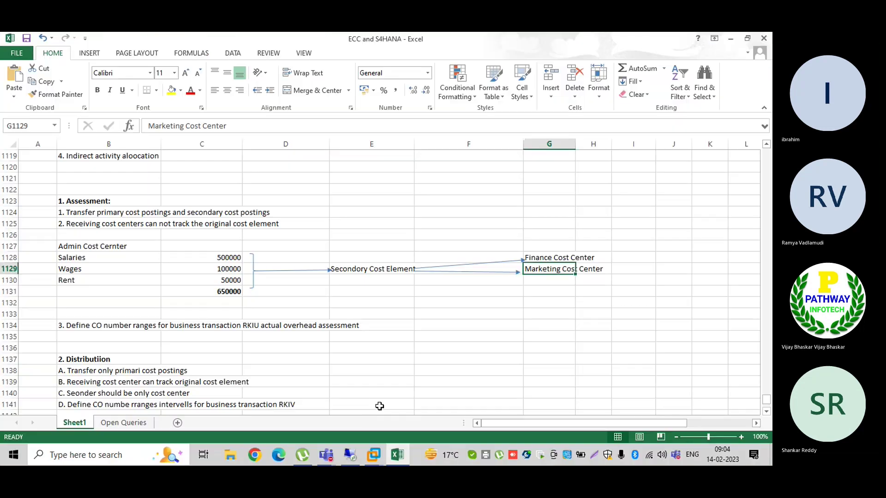
left_click(334, 398)
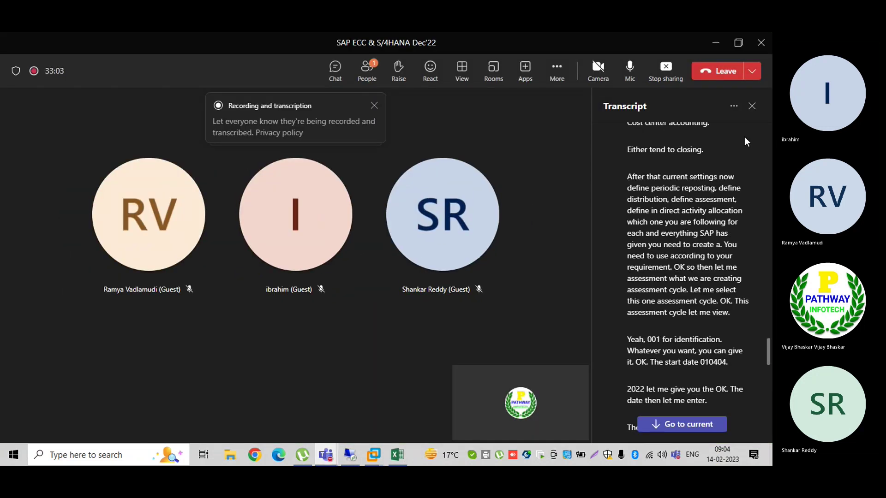
left_click(752, 106)
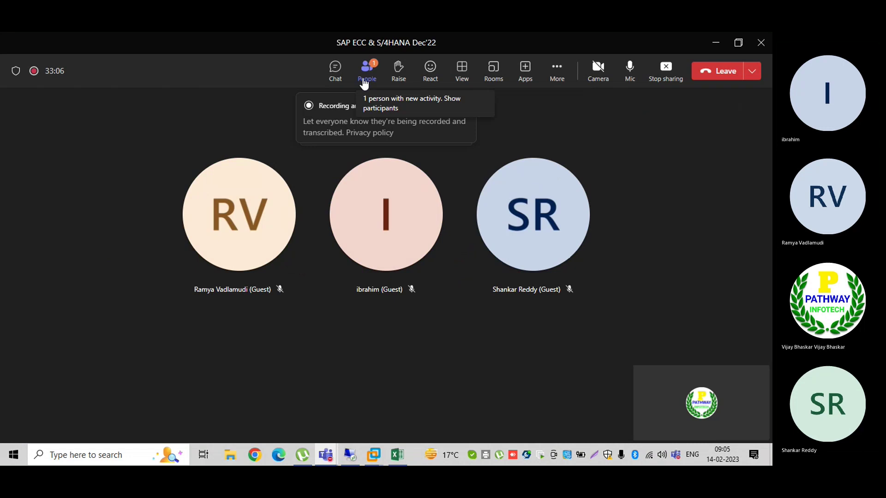
left_click(365, 82)
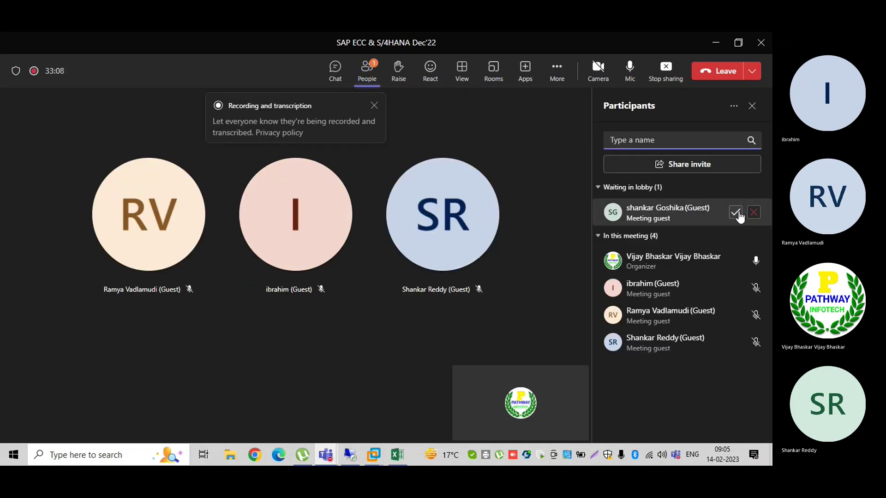
left_click(735, 212)
left_click(716, 42)
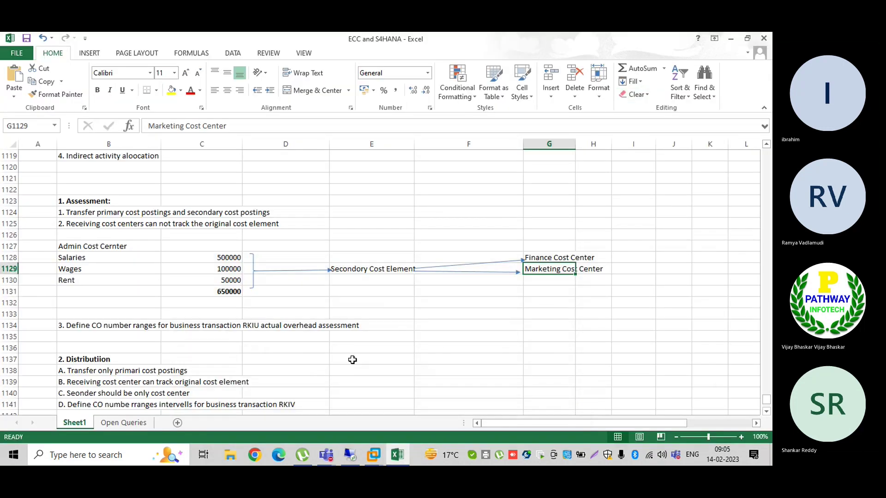
mouse_move(374, 455)
left_click(421, 383)
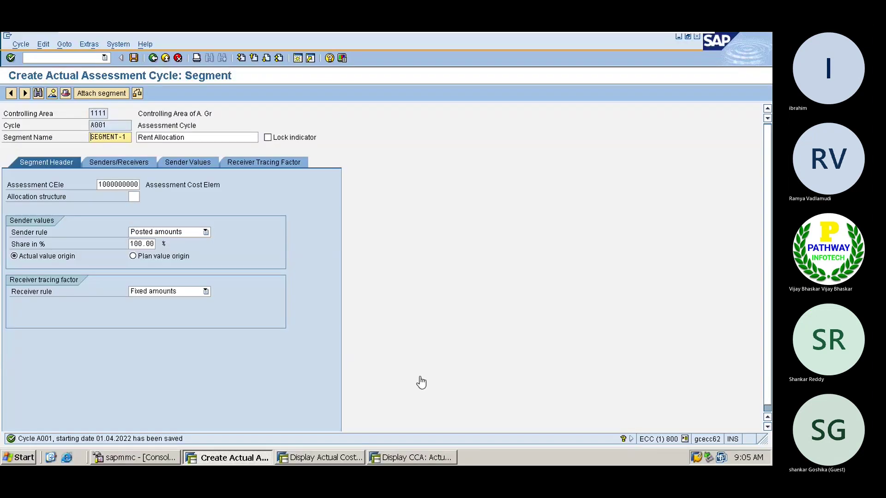
Go back to cycle A001's header data, open its first segment, and check the sender and receiver assignments.
left_click(153, 59)
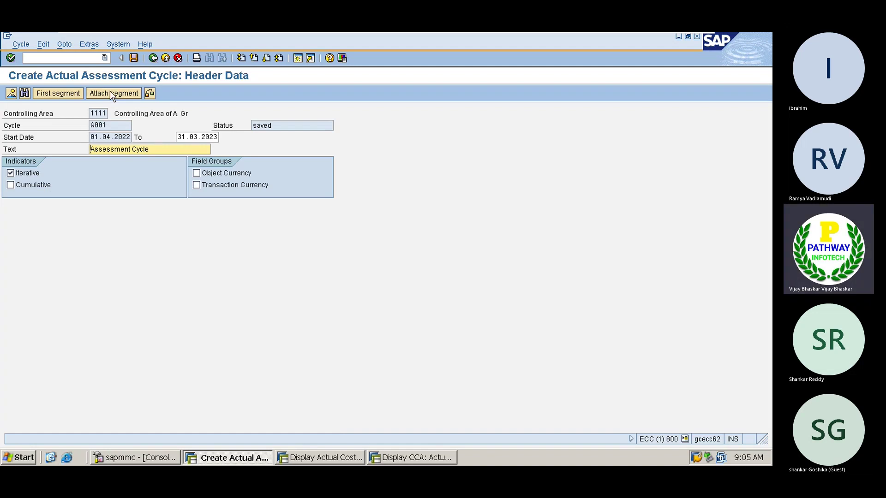
left_click(58, 94)
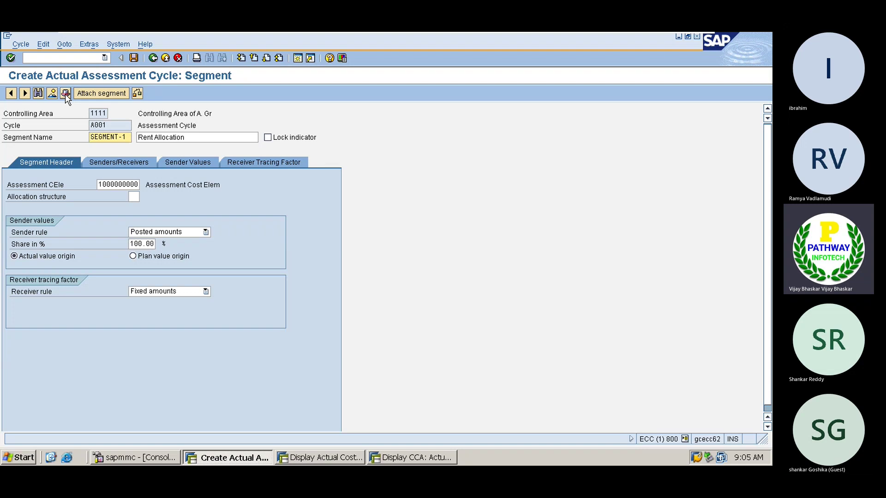
left_click(114, 159)
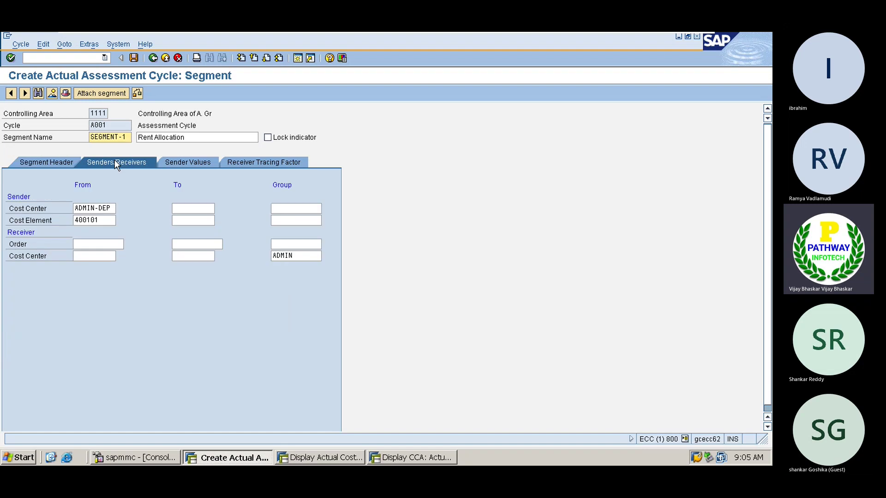
left_click(31, 161)
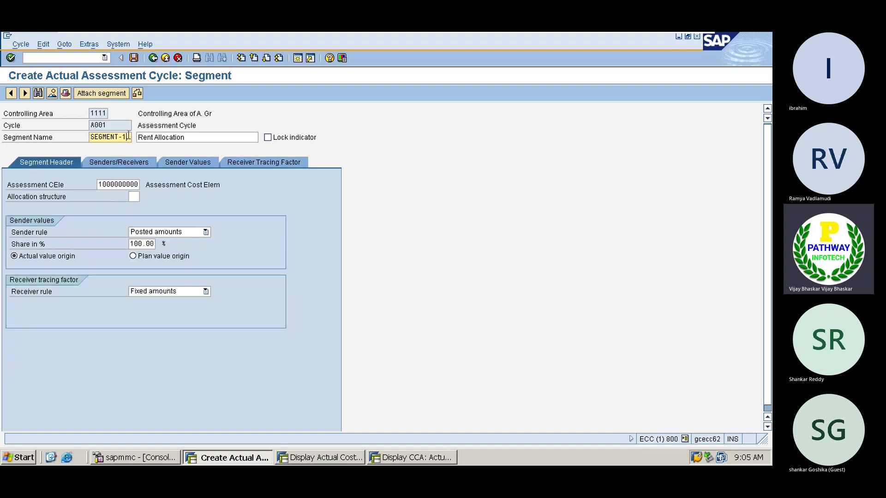
Rename the Rent Allocation segment back to SEGMENT-2 and save the cycle with customizing request ECCK900066.
left_click(128, 136)
key("BackSpace")
type("2")
key("ctrl+s")
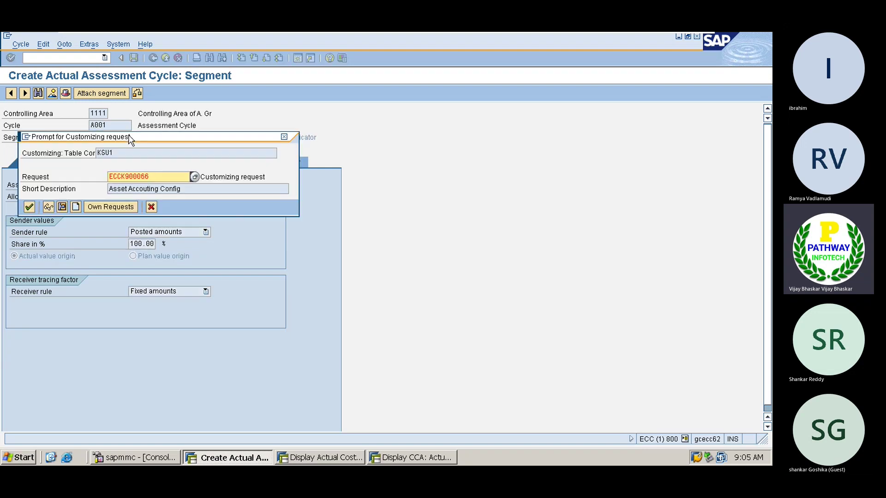
left_click(29, 206)
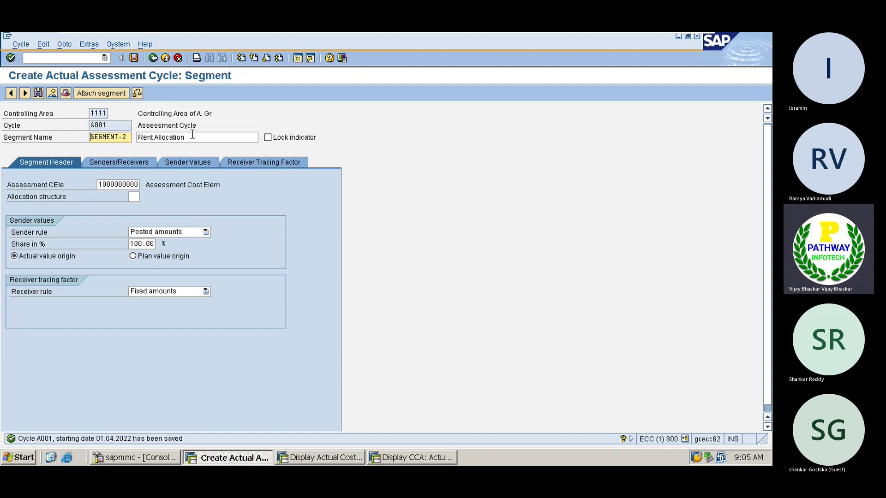
Attach a new segment to cycle A001 named Segment-1 with the description Salaries Allocation.
left_click(98, 94)
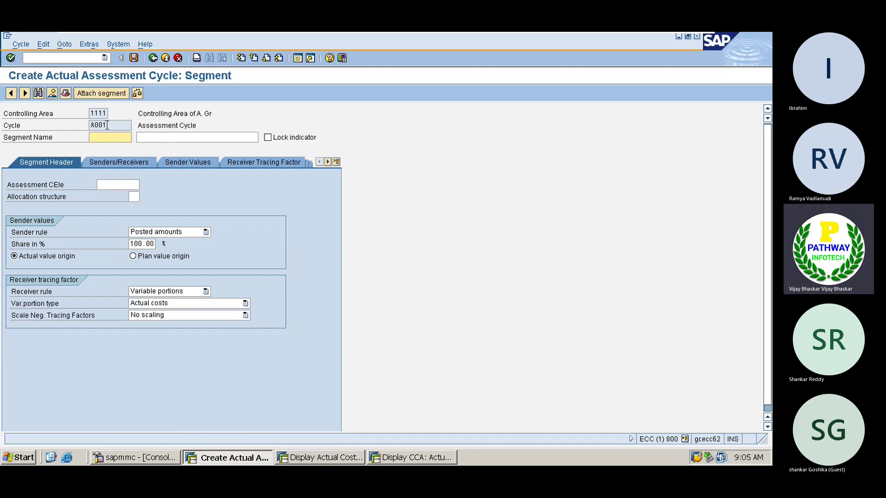
type("A")
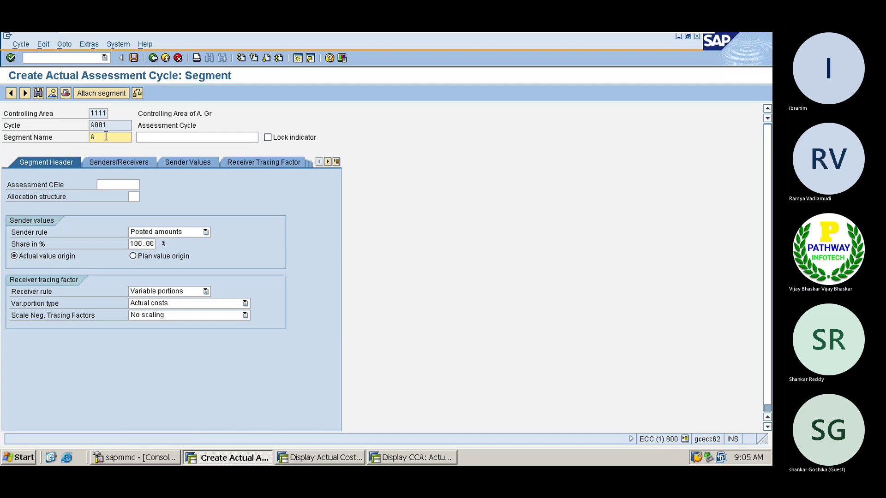
type("llo")
key("BackSpace")
key("BackSpace")
key("BackSpace")
key("BackSpace")
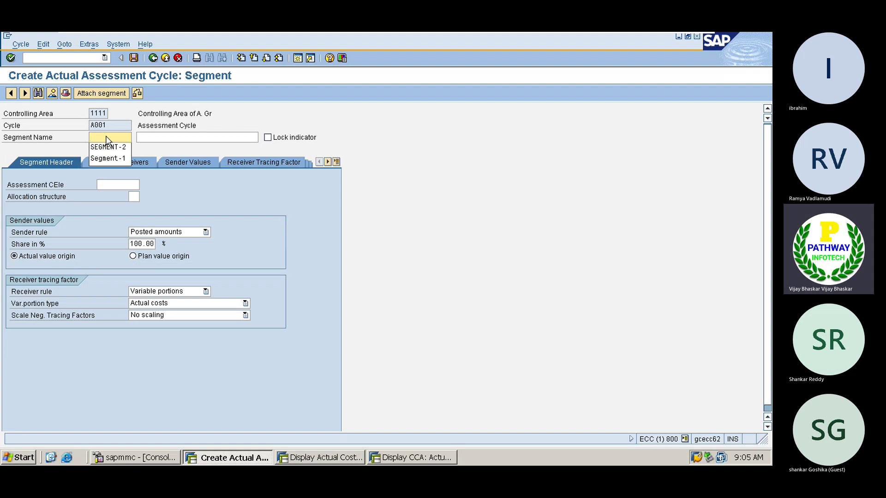
key("Down")
key("Down")
key("Return")
key("Tab")
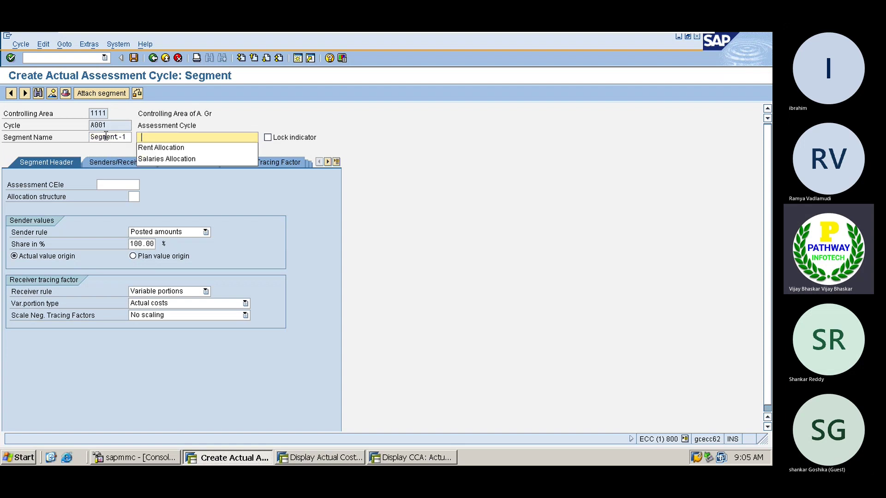
key("Down")
key("Down")
key("Return")
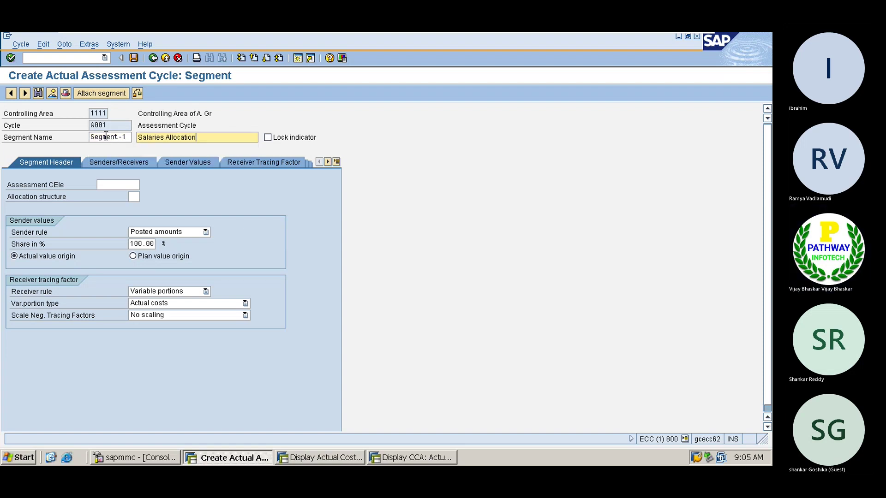
left_click(122, 184)
left_click(134, 184)
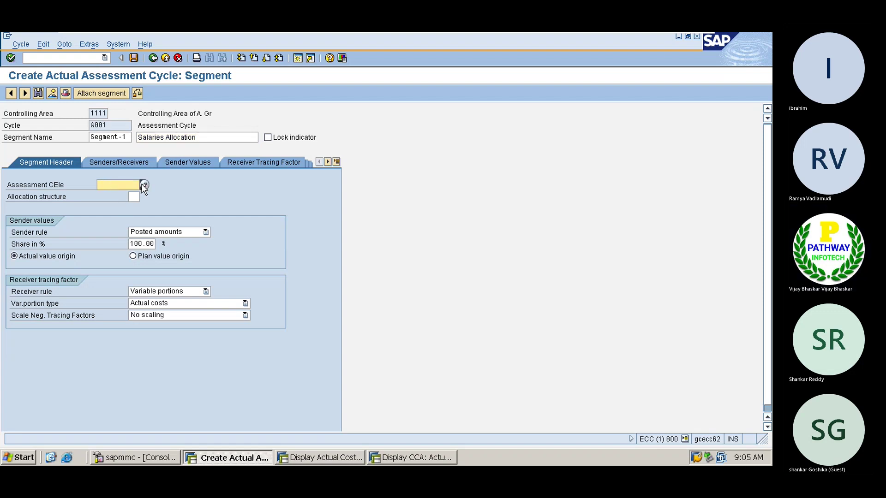
double_click(77, 148)
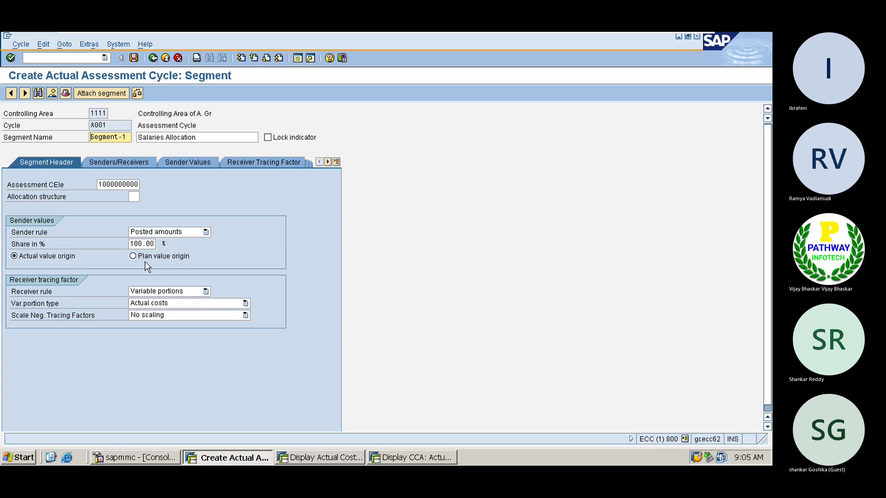
left_click(140, 304)
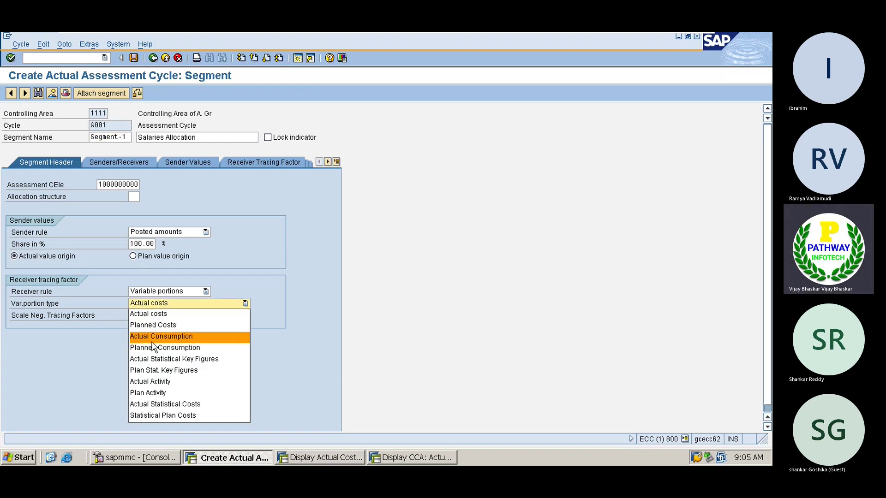
left_click(150, 359)
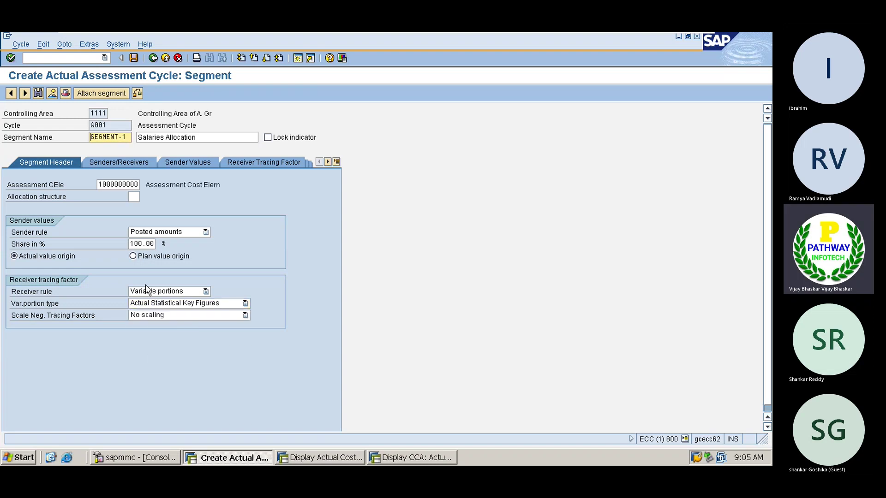
Look up the cost centers and set ADMIN-DEP as the sender cost center of the Salaries Allocation segment.
left_click(107, 164)
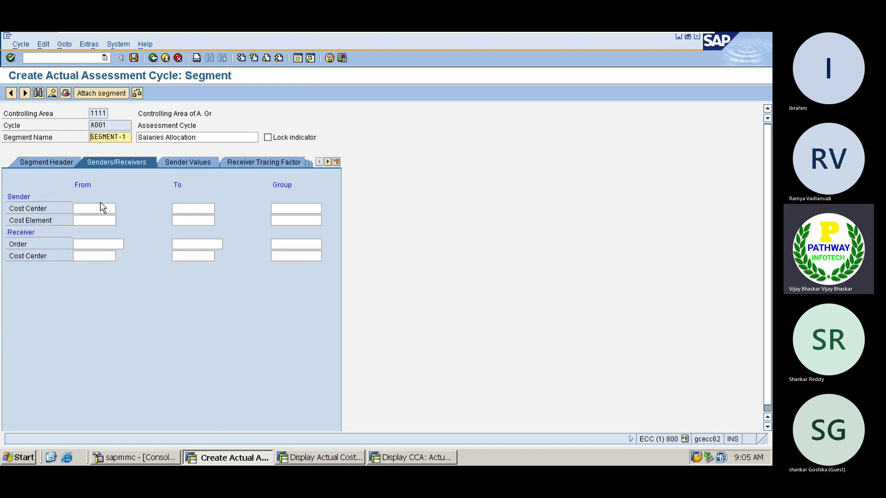
left_click(86, 209)
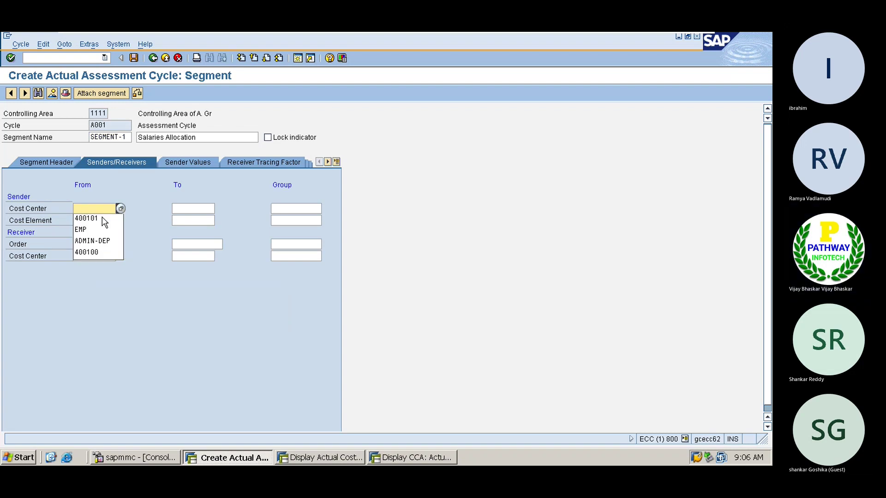
left_click(118, 208)
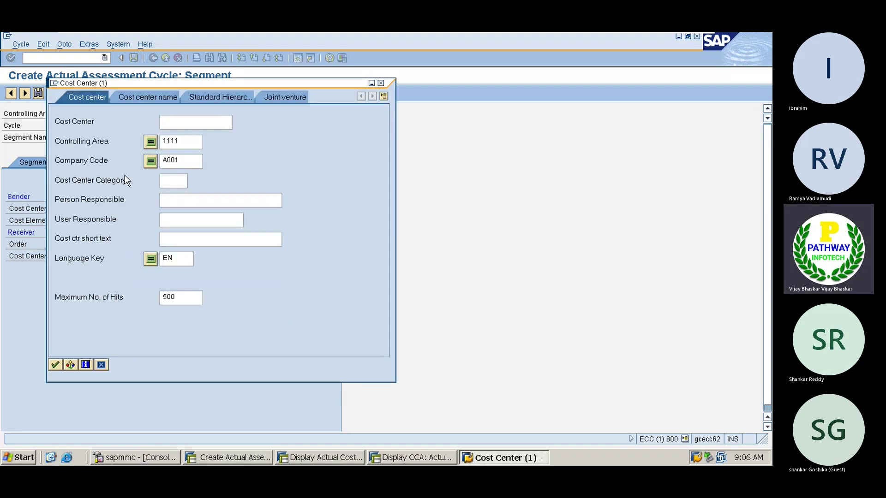
key("Return")
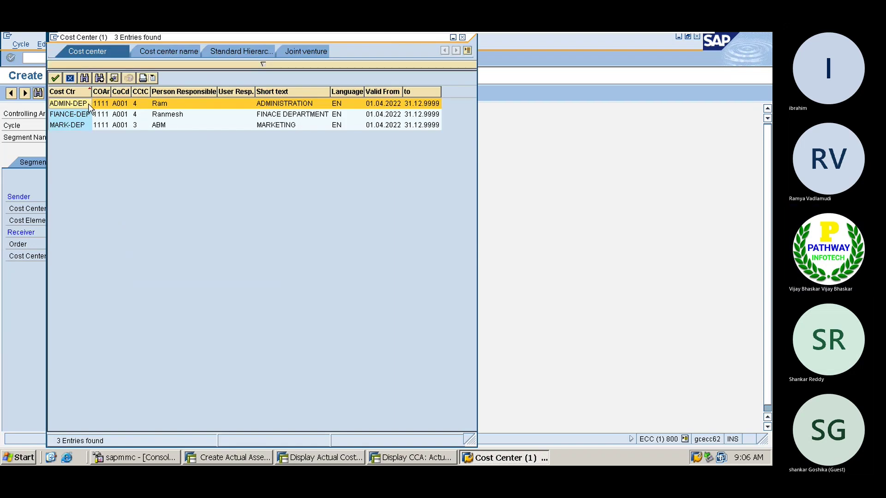
double_click(79, 106)
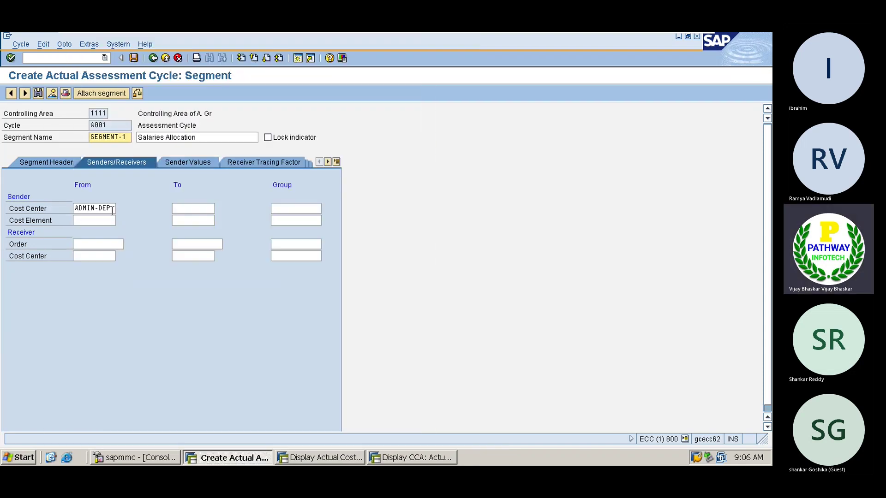
Set the salaries segment's sender cost element to 400100 and its receiver cost center group to ADMIN.
left_click(106, 222)
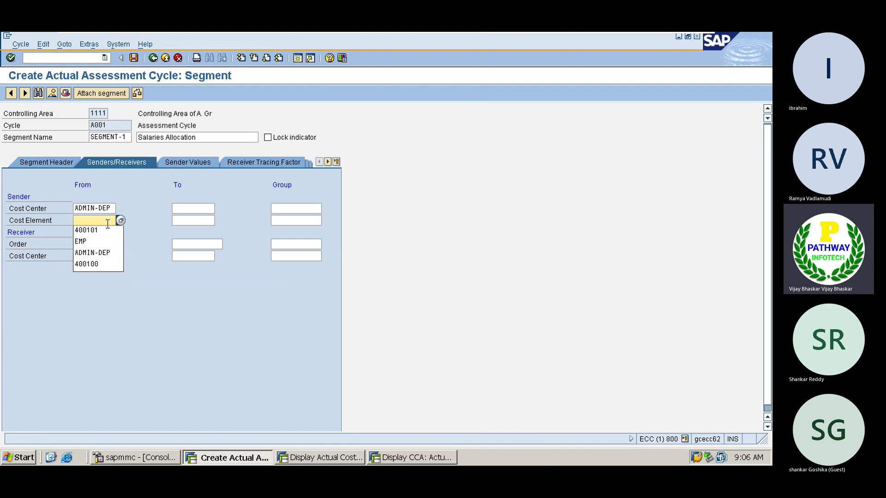
left_click(95, 264)
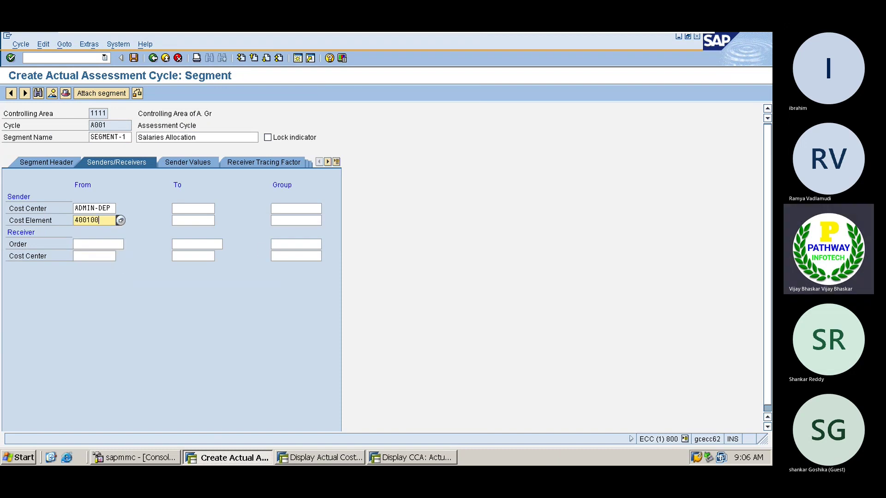
left_click(287, 254)
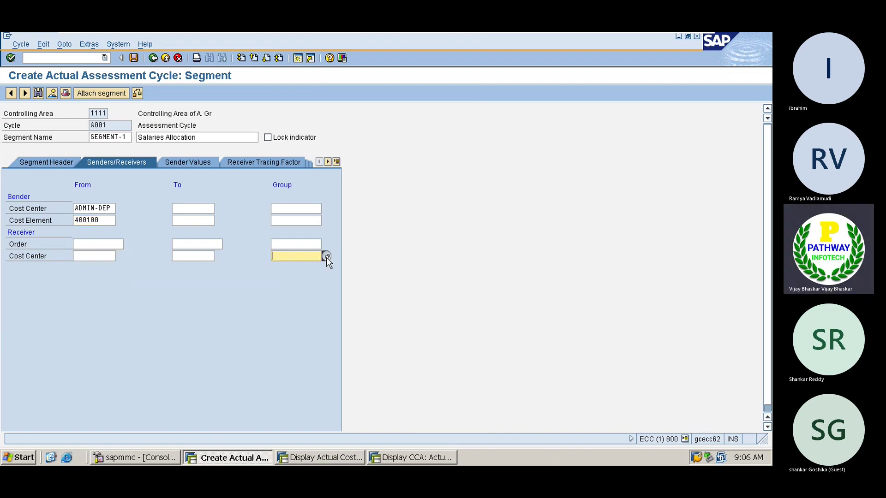
key("F4")
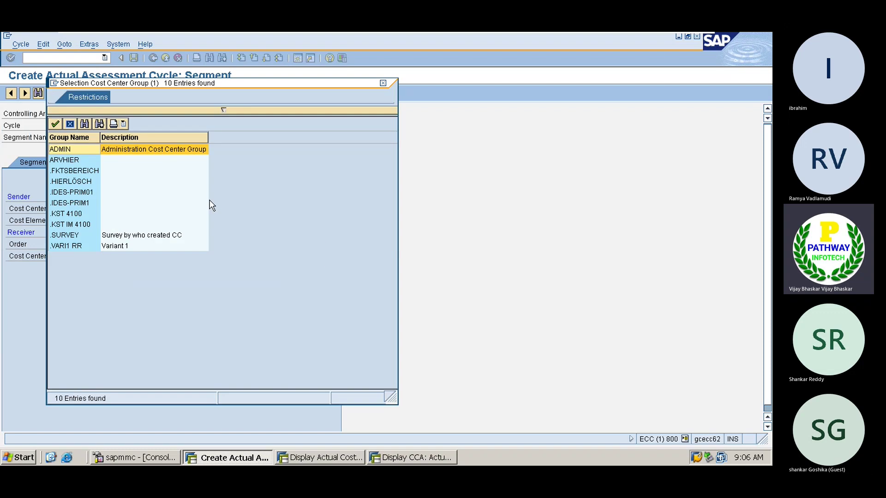
double_click(63, 148)
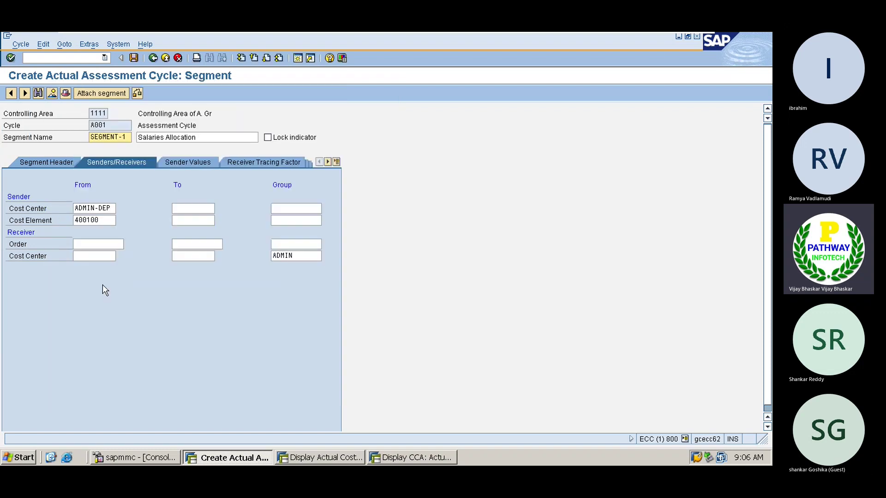
Check the sender values and set the receiver tracing factor's statistical key figure to EMP.
left_click(191, 161)
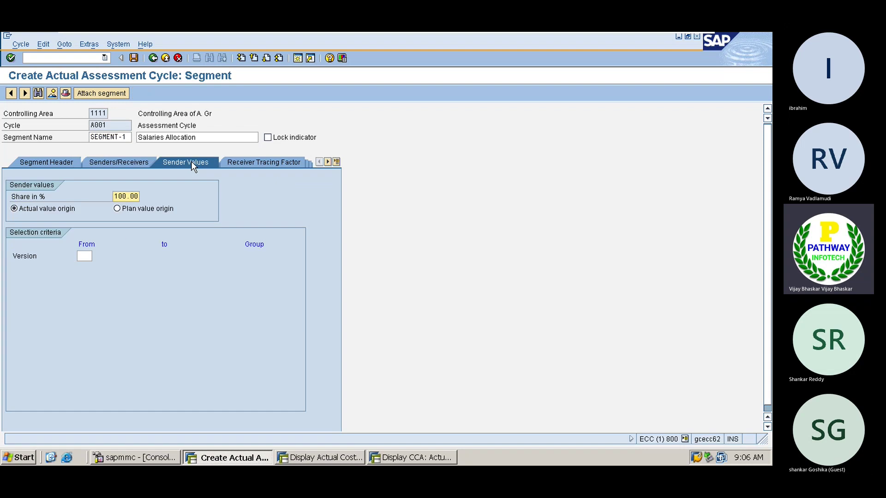
left_click(250, 164)
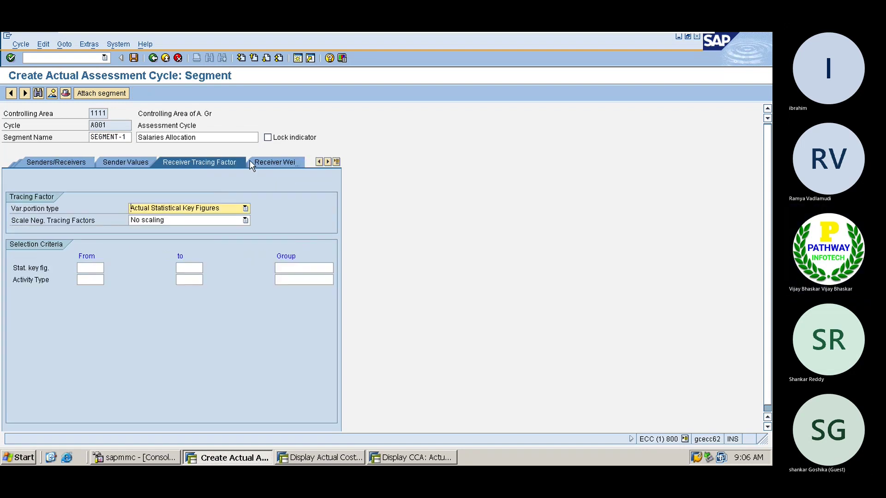
left_click(87, 269)
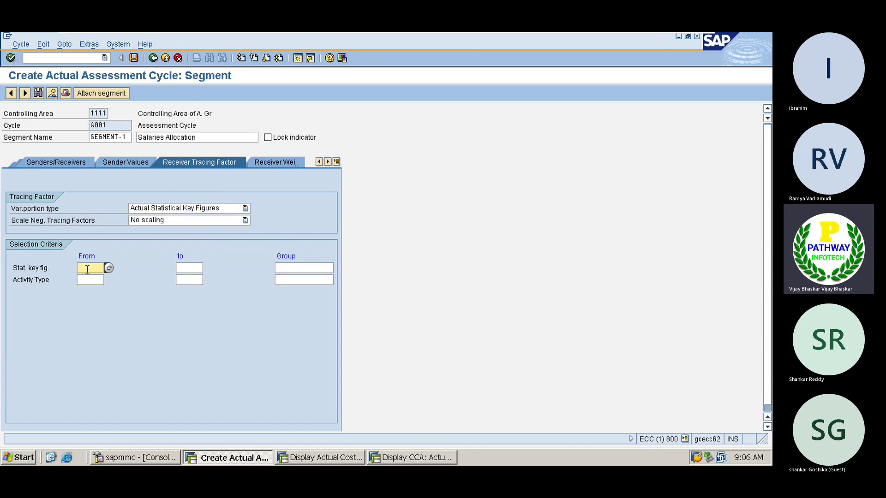
left_click(87, 269)
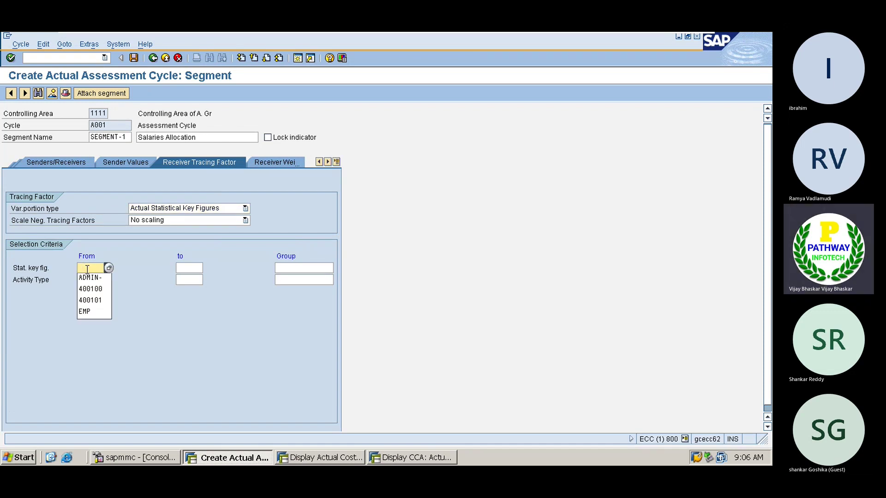
key("Down")
key("Down")
key("Down")
key("Down")
key("Return")
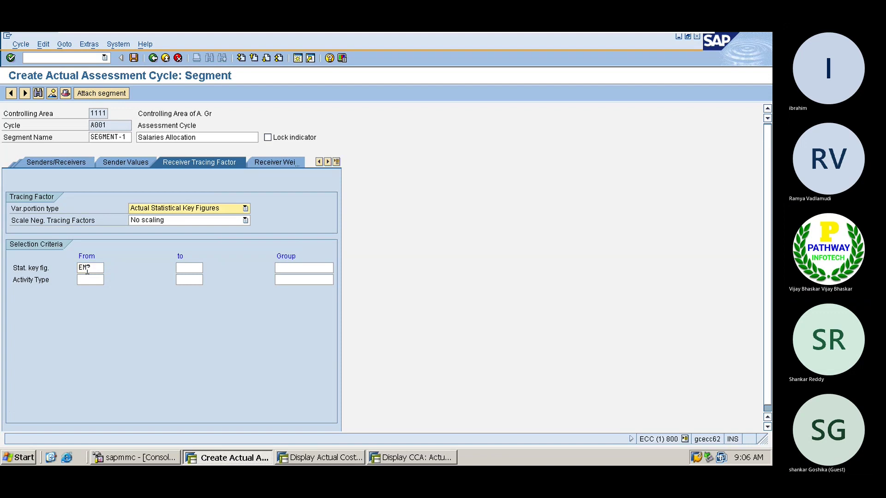
Set the receiver weighting factors to 40 for FIANCE-DEP and 30 for MARK-DEP.
left_click(284, 162)
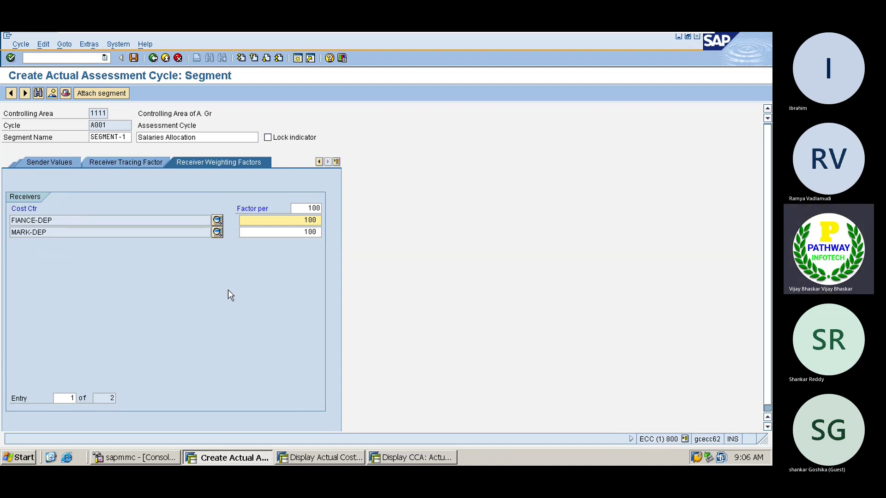
key("BackSpace")
key("BackSpace")
key("BackSpace")
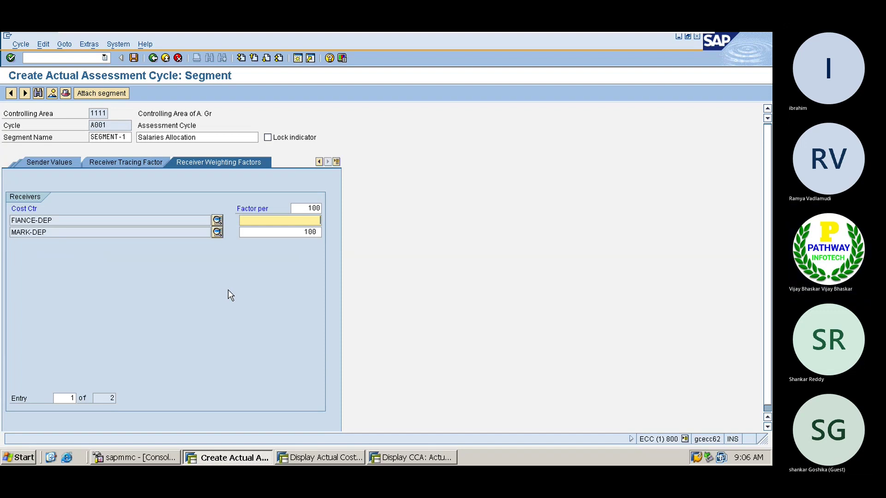
type("40")
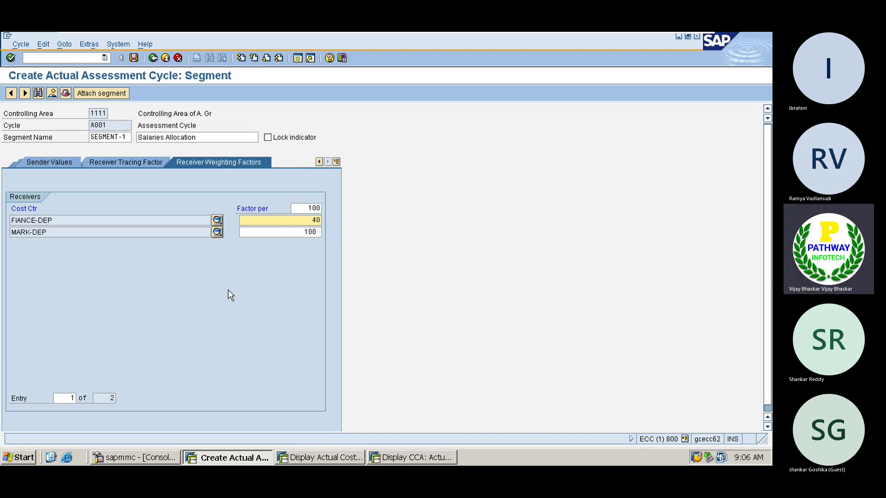
key("Down")
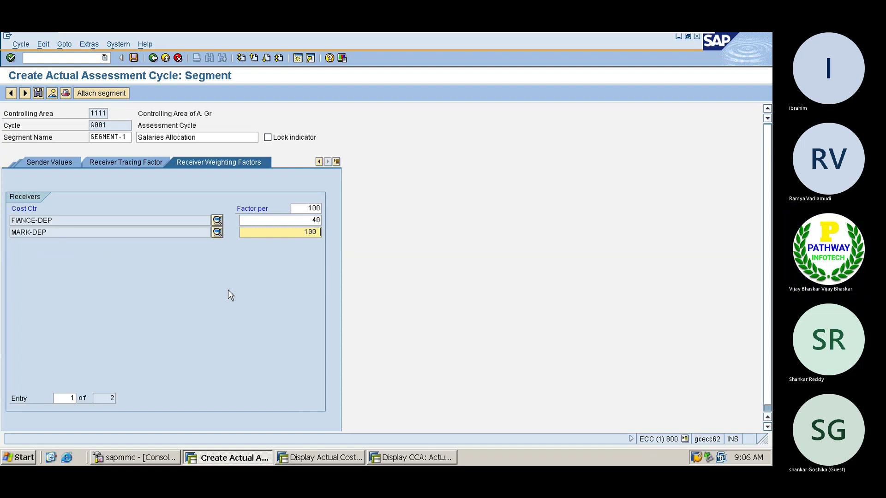
key("BackSpace")
key("BackSpace")
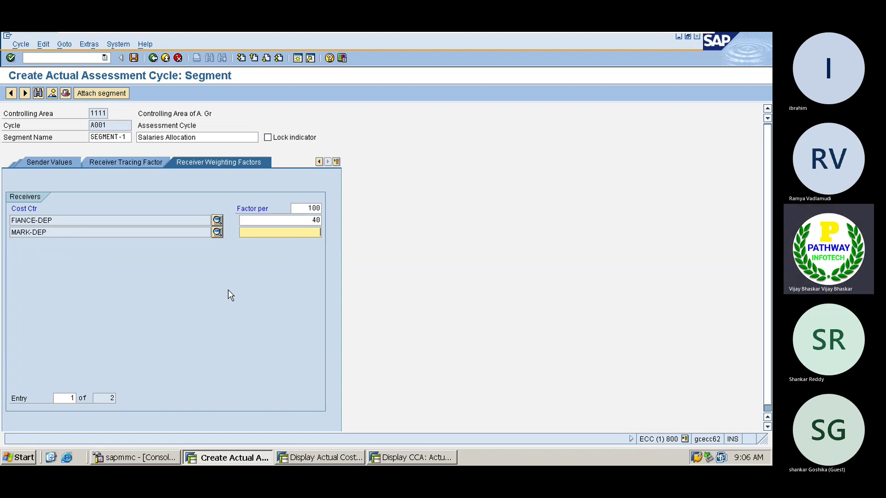
type("60")
key("BackSpace")
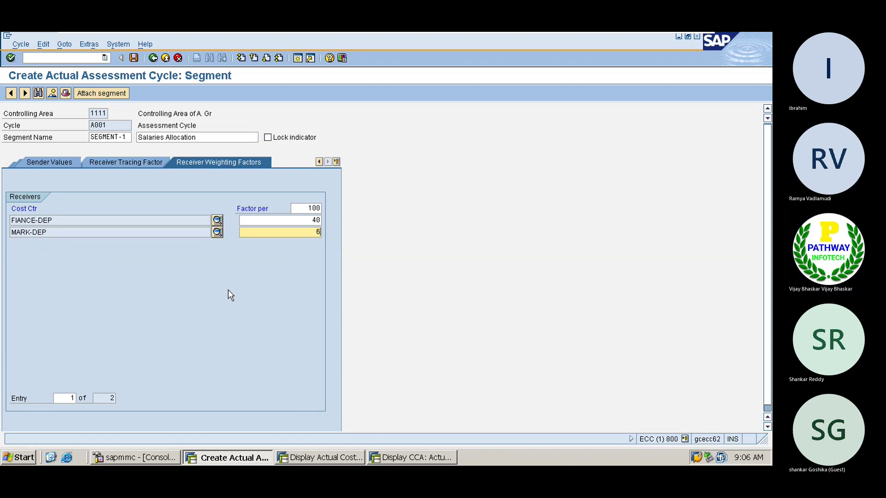
key("BackSpace")
type("30")
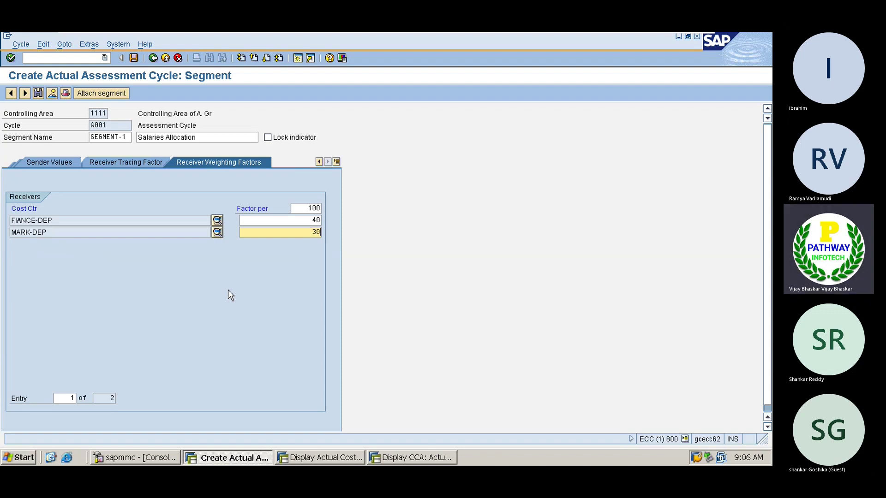
Save cycle A001 with customizing request ECCK900066.
key("Up")
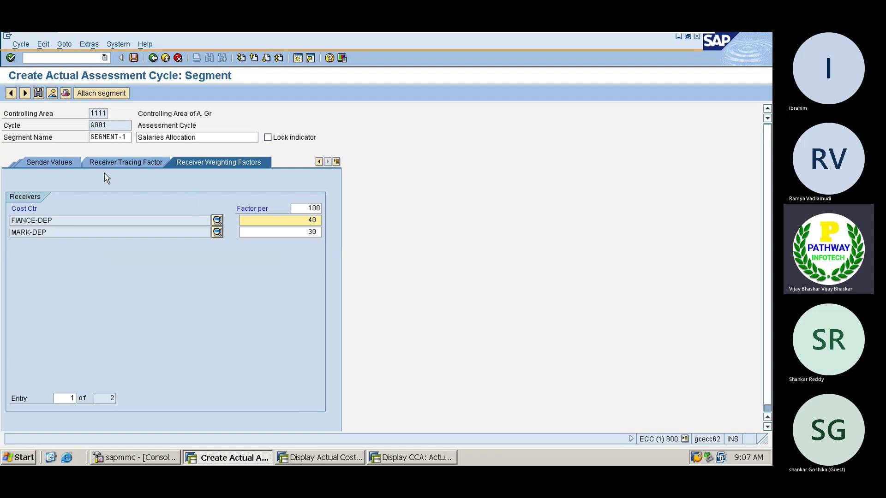
left_click(134, 58)
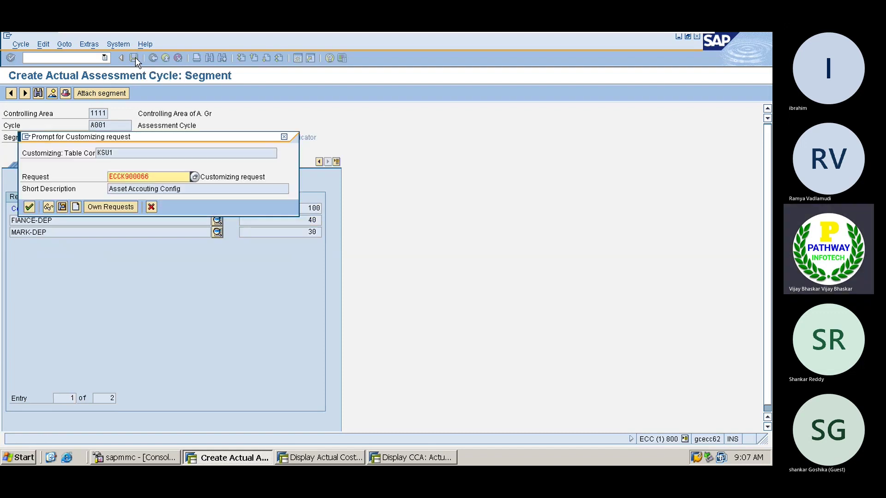
left_click(31, 207)
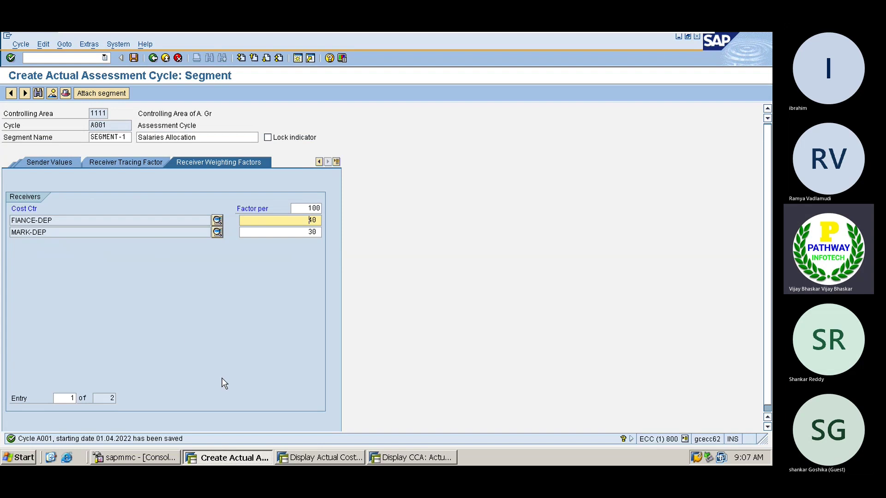
Leave the old assessment list, rerun cycle A001 as a test for period 11 of fiscal year 2022, and open its line items.
left_click(403, 455)
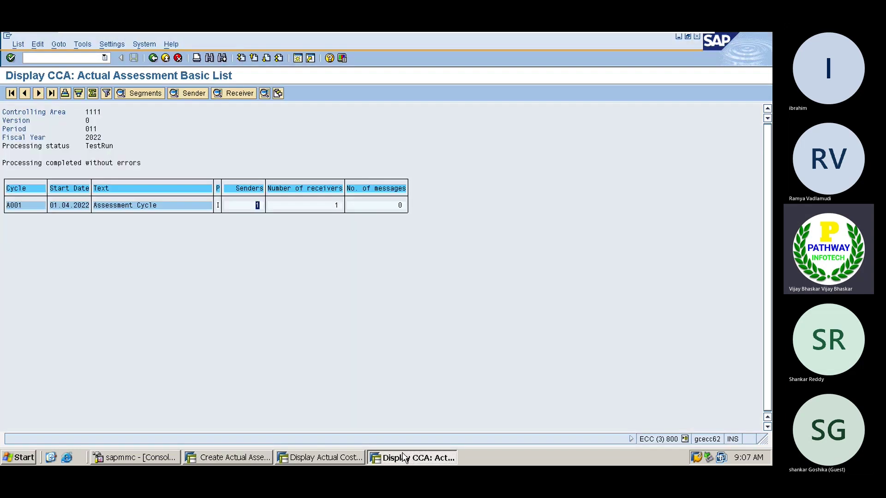
left_click(154, 58)
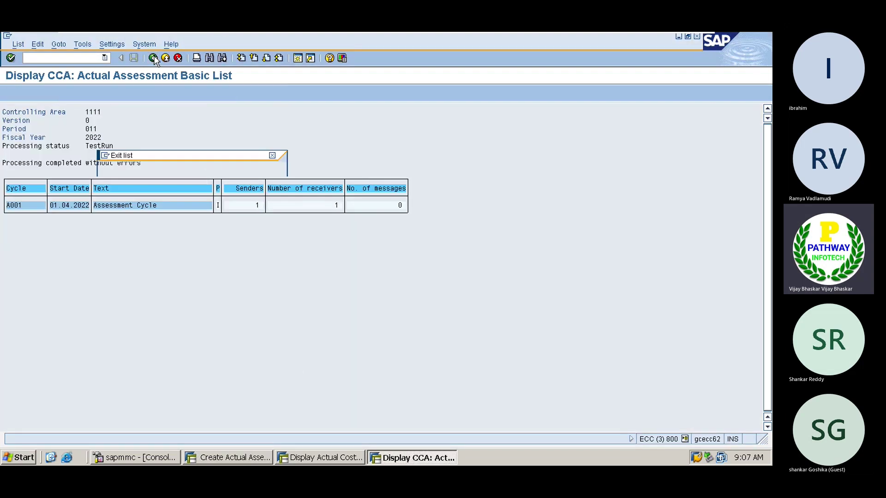
left_click(147, 208)
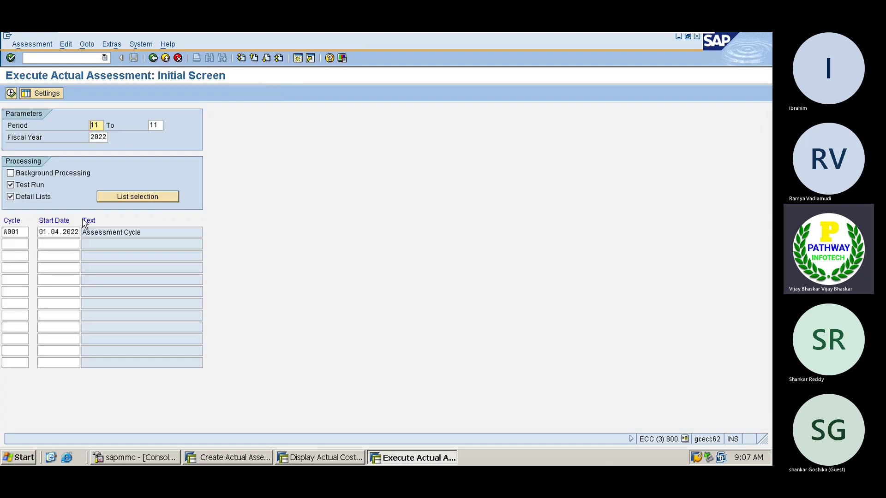
left_click(11, 94)
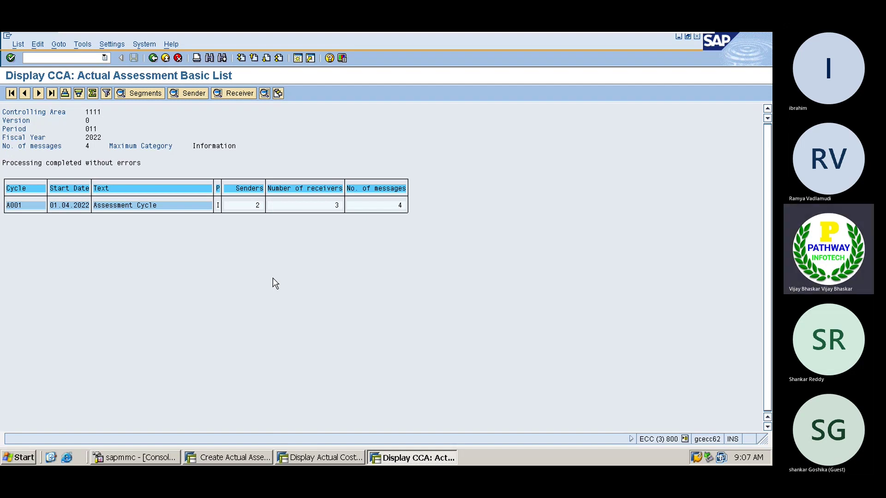
double_click(398, 206)
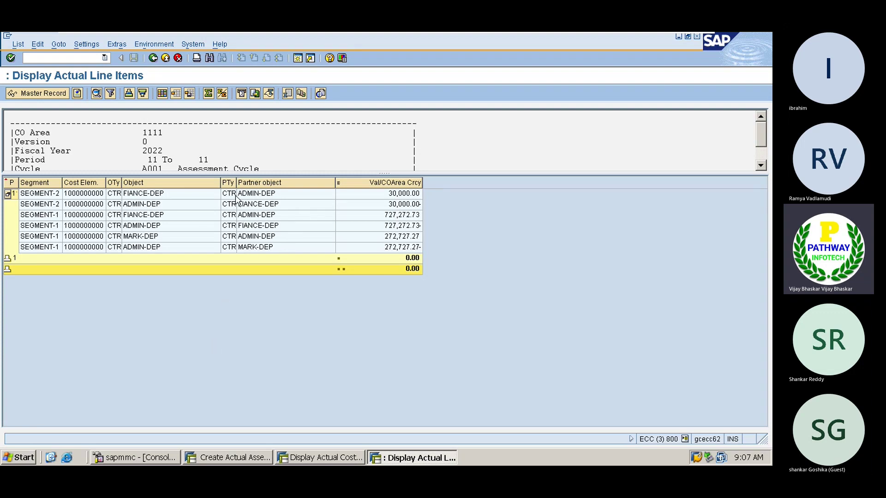
Examine the objects, partner types and amounts of the SEGMENT-2 and SEGMENT-1 line items, and return to the salaries segment's weighting factors.
double_click(236, 181)
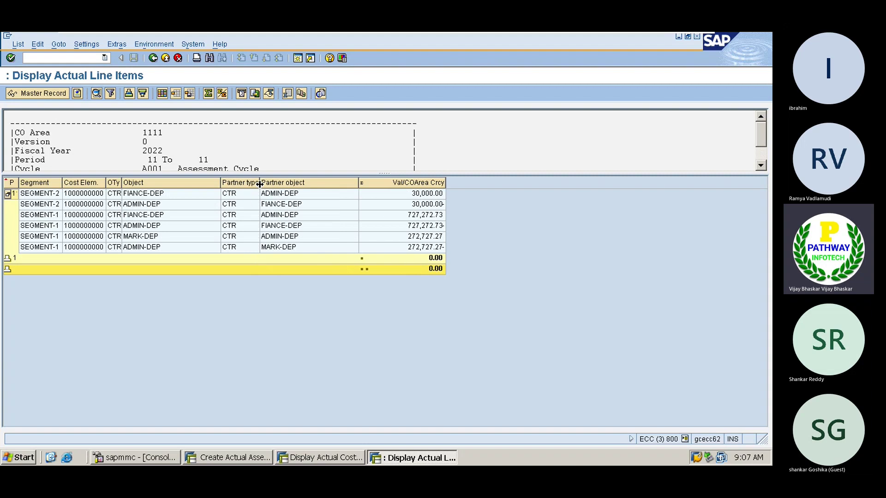
left_click_drag(224, 174, 223, 206)
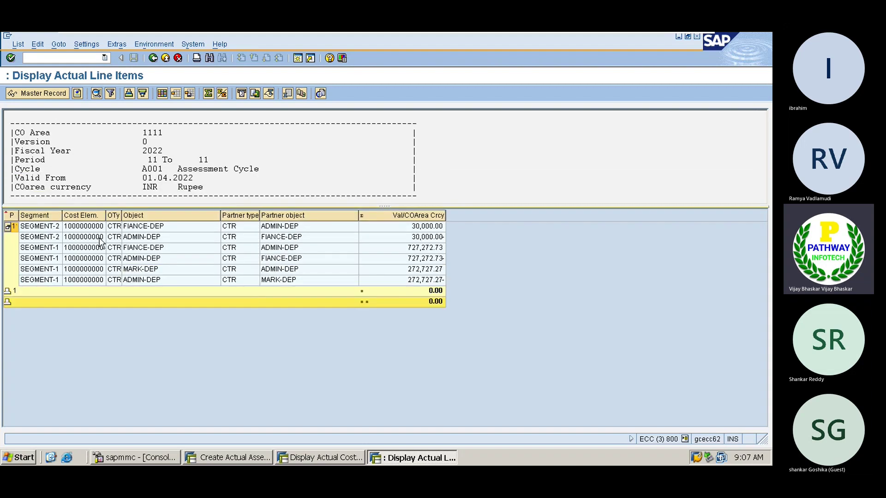
left_click(49, 239)
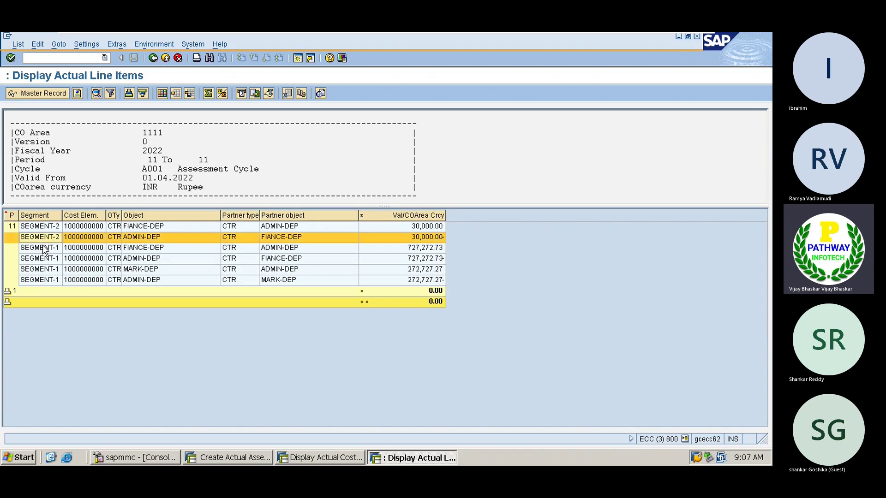
left_click(43, 250)
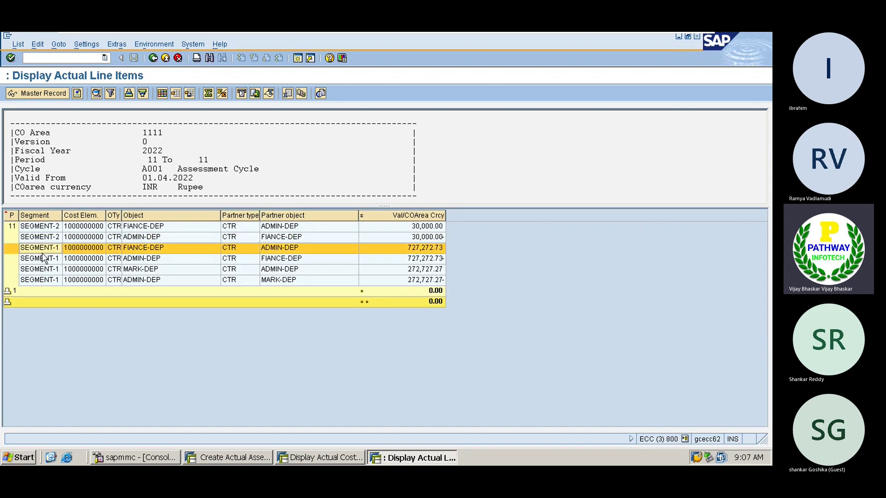
left_click(43, 259)
left_click(44, 272)
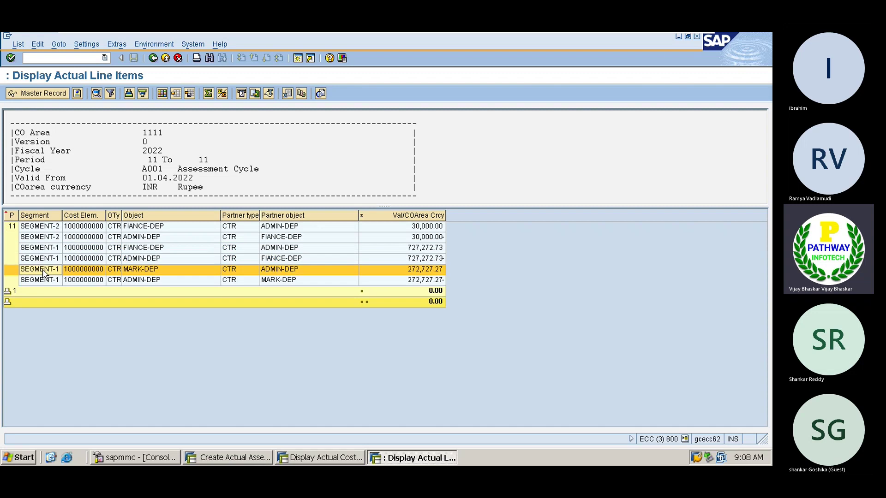
left_click(45, 281)
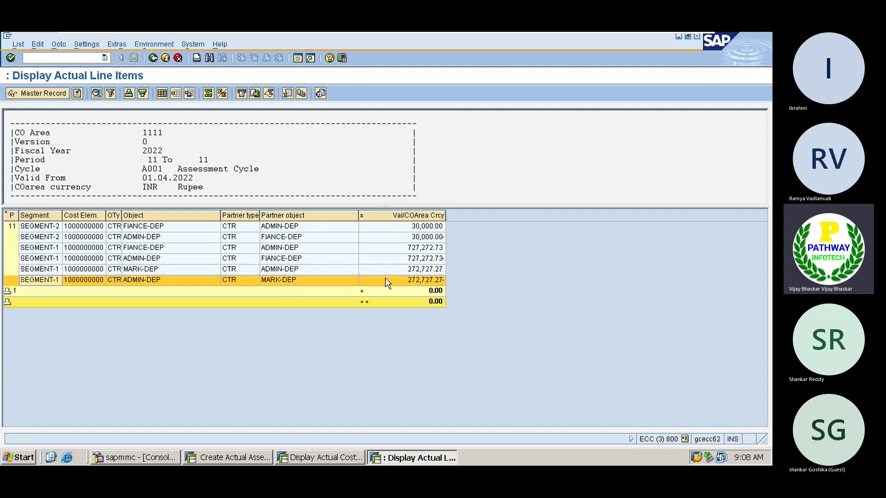
left_click(418, 271)
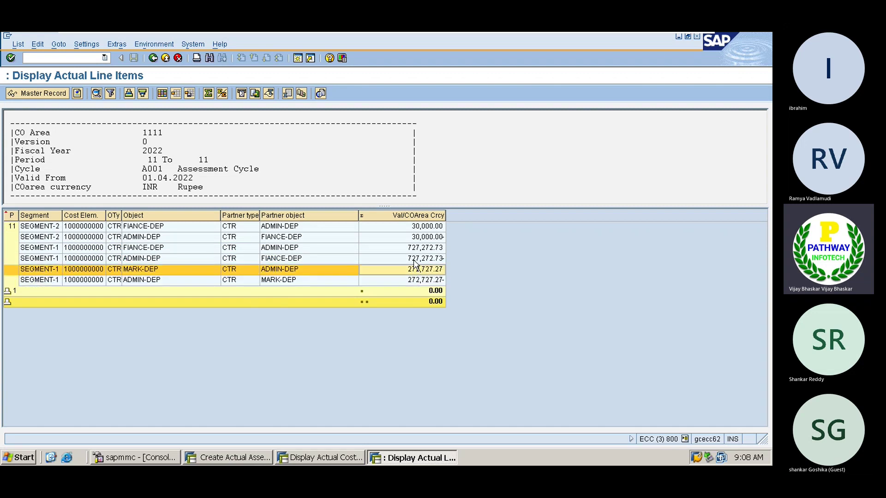
left_click(412, 258)
left_click(411, 250)
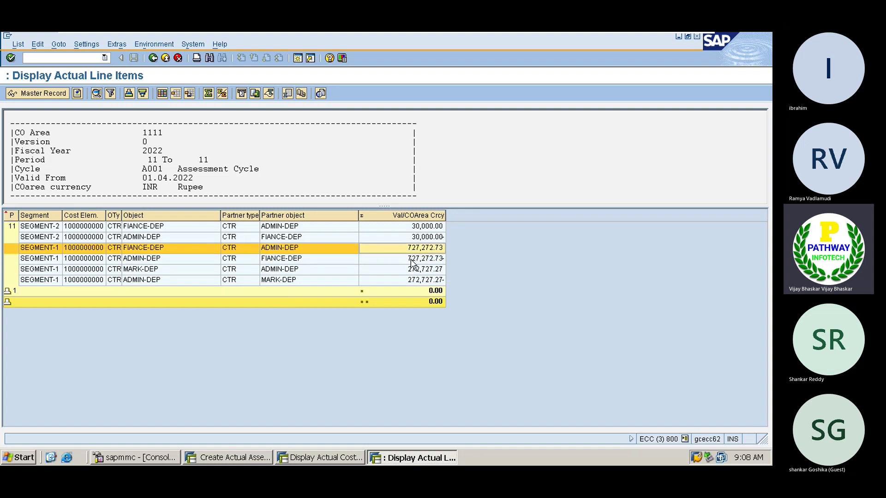
left_click(412, 260)
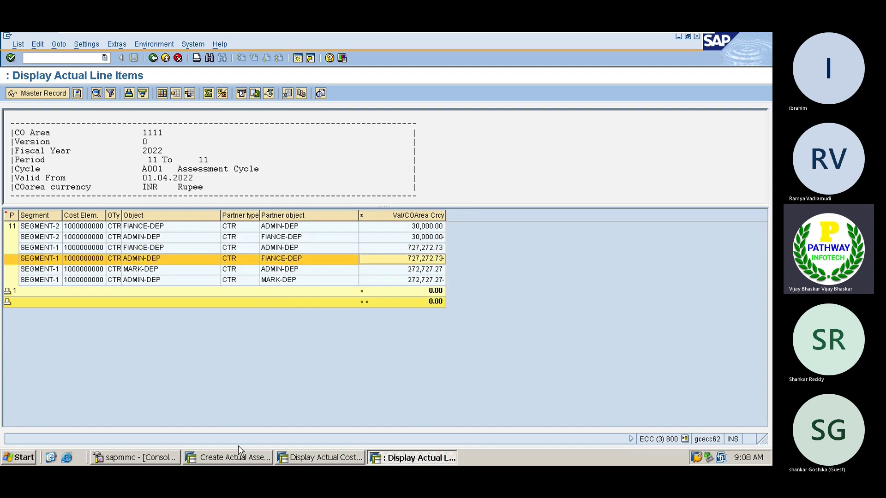
left_click(230, 458)
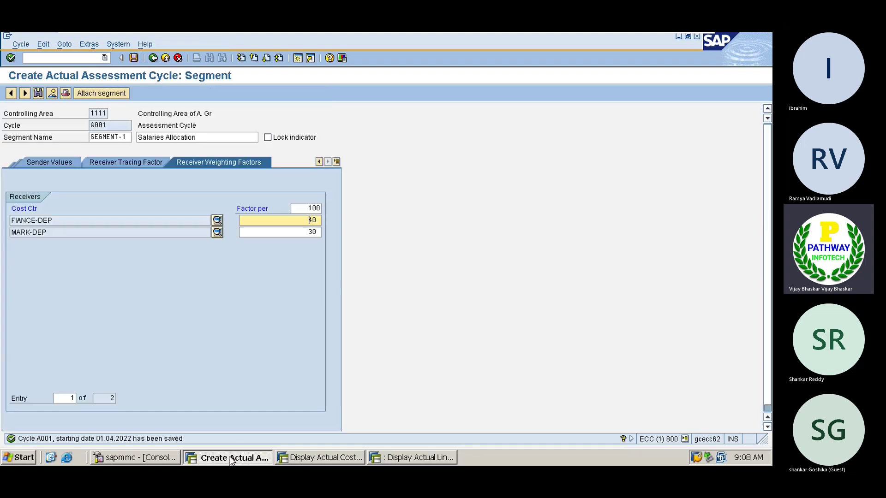
Examine the SEGMENT-1 line items' sender and receiver cost centers, widen the object type column, and return to the salaries segment's weighting factors.
left_click(276, 455)
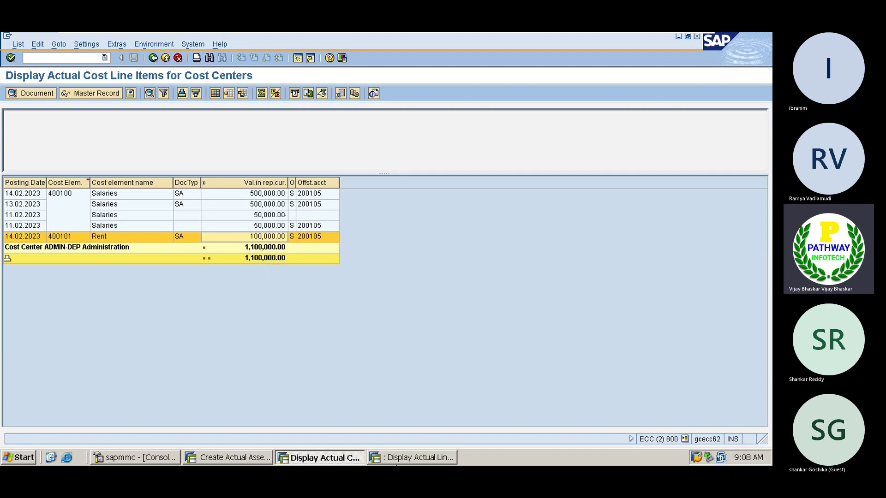
left_click(400, 461)
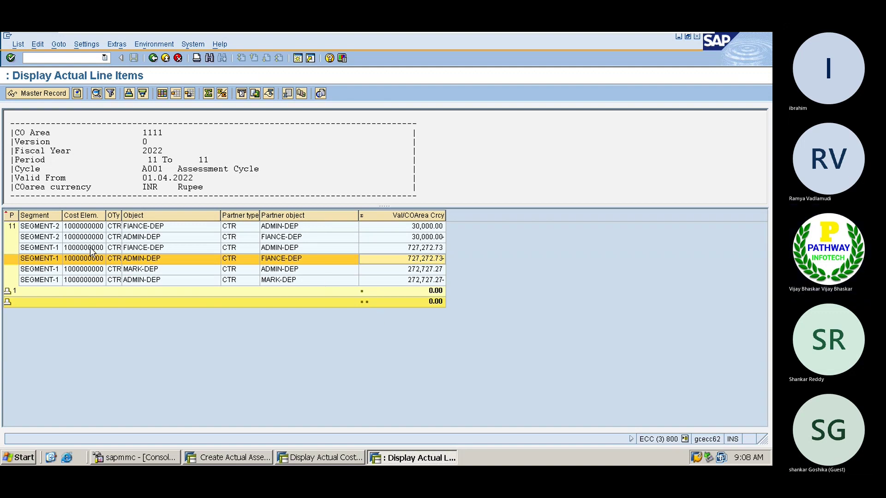
left_click(45, 250)
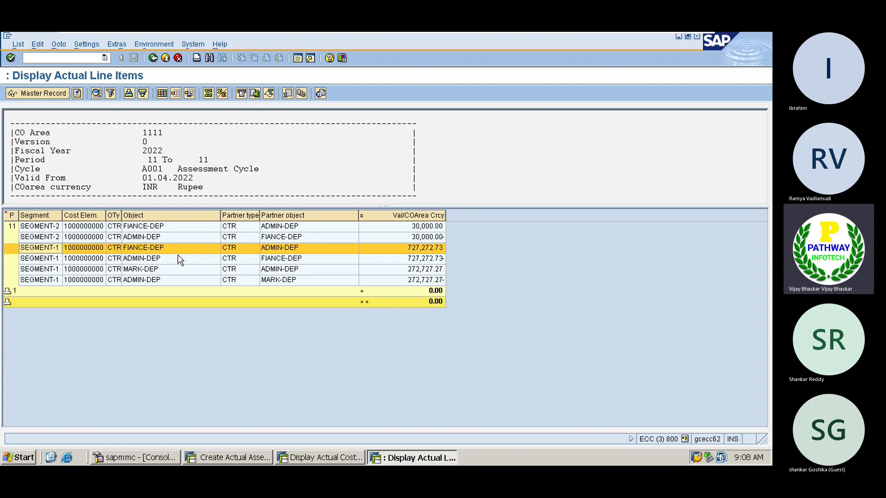
left_click(155, 260)
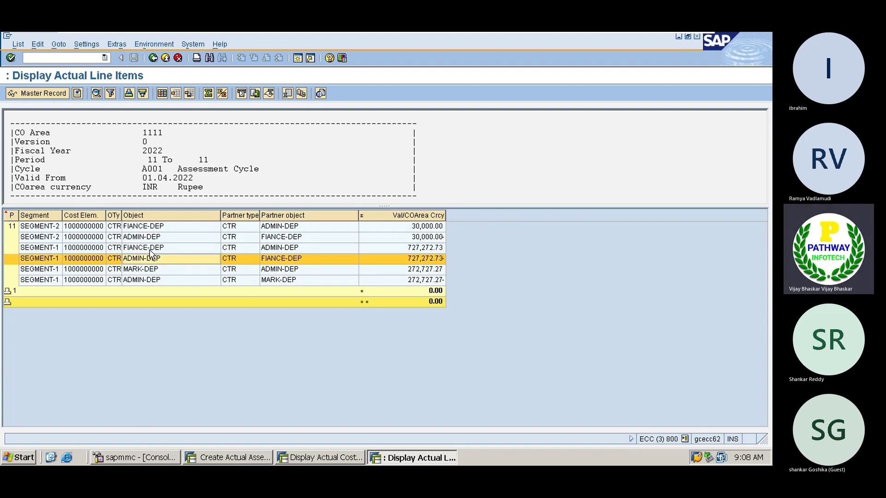
left_click(149, 249)
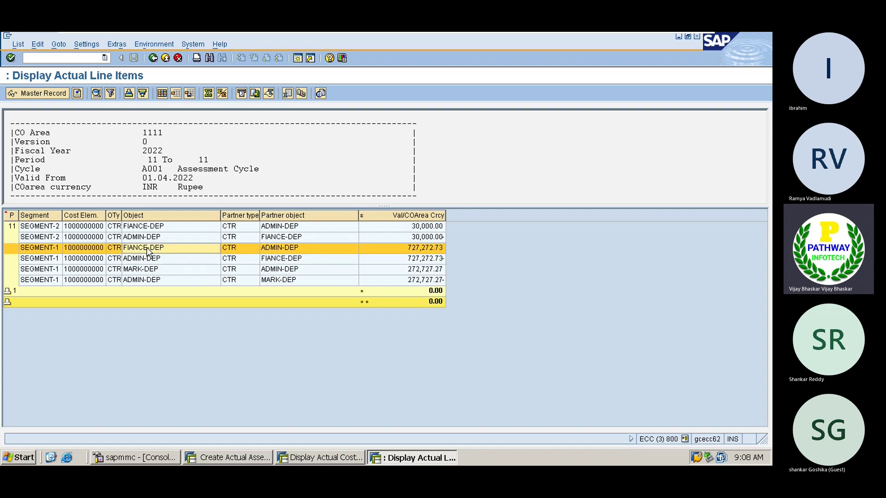
left_click(145, 273)
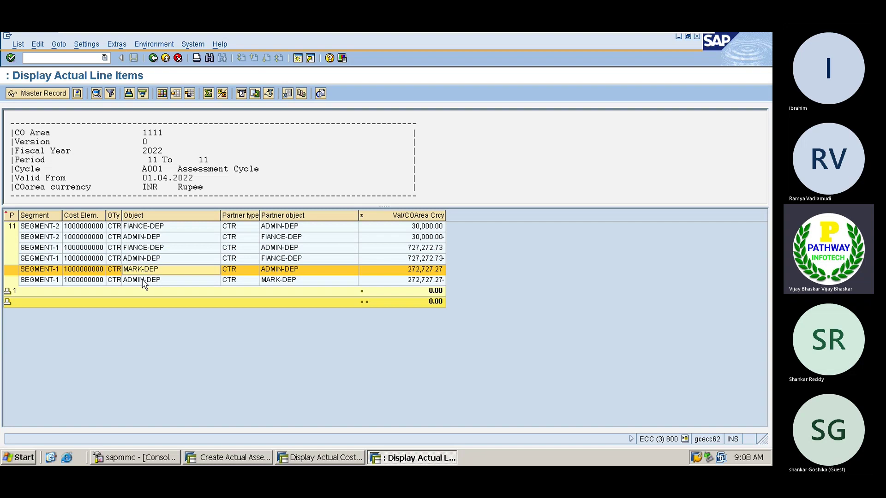
left_click(144, 282)
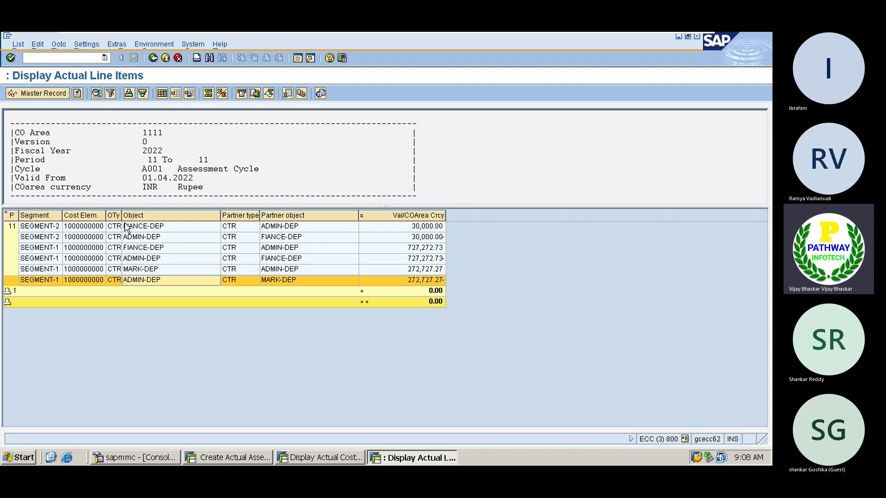
left_click_drag(122, 215, 132, 220)
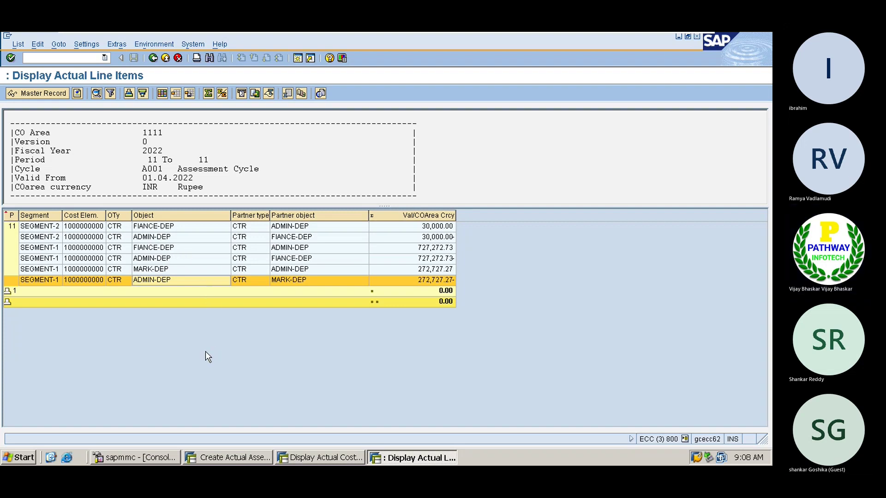
left_click(234, 455)
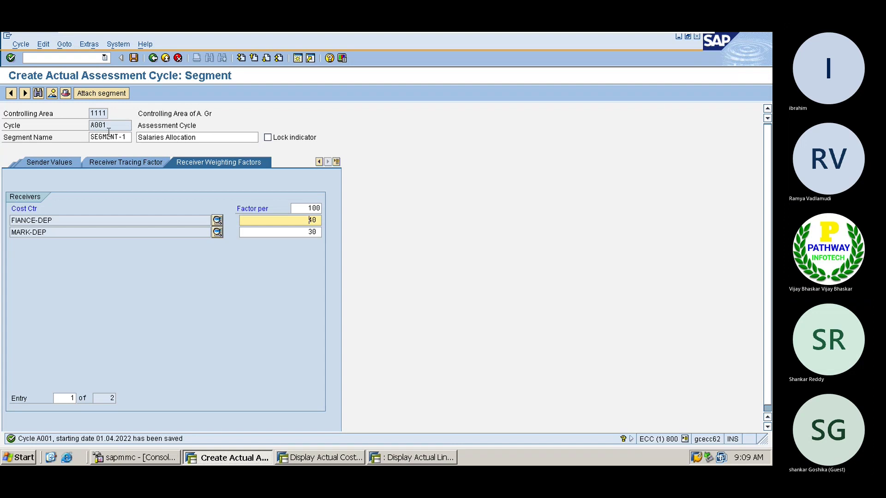
Try to switch from the salaries segment to SEGMENT-2 through the segment name, and restore the name to SEGMENT-1.
left_click(124, 137)
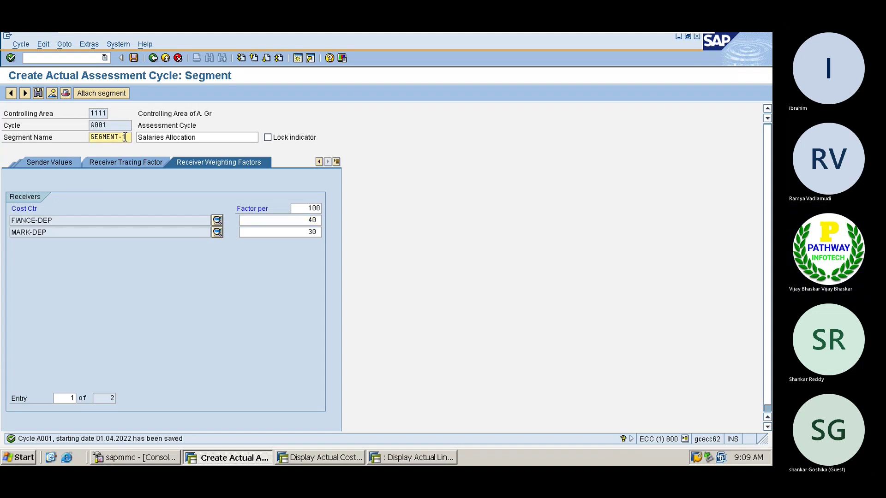
key("BackSpace")
type("2")
key("Return")
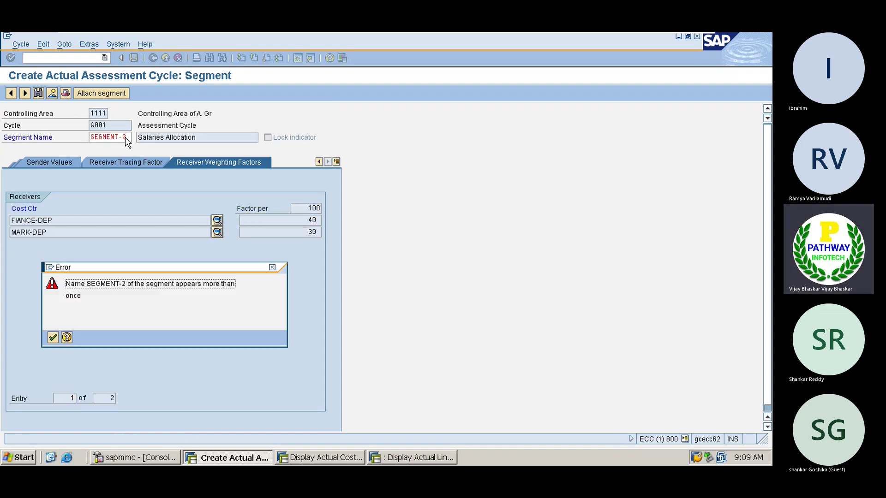
key("Return")
key("BackSpace")
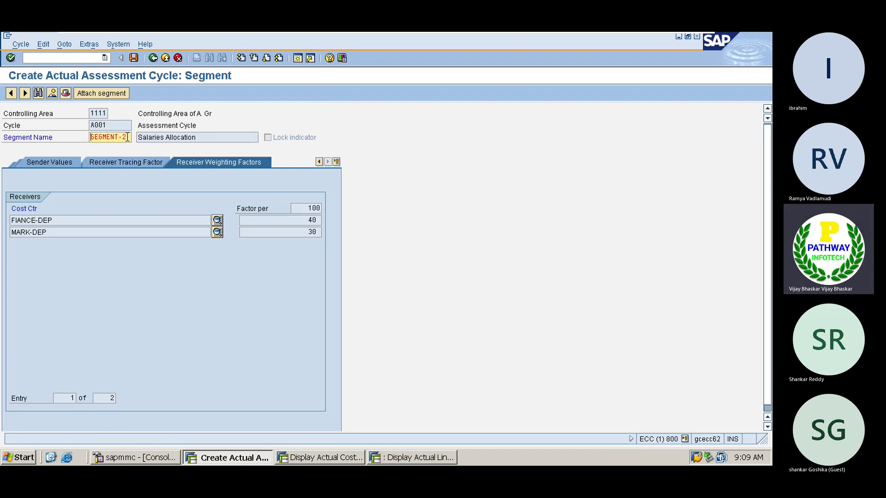
type("1")
key("Return")
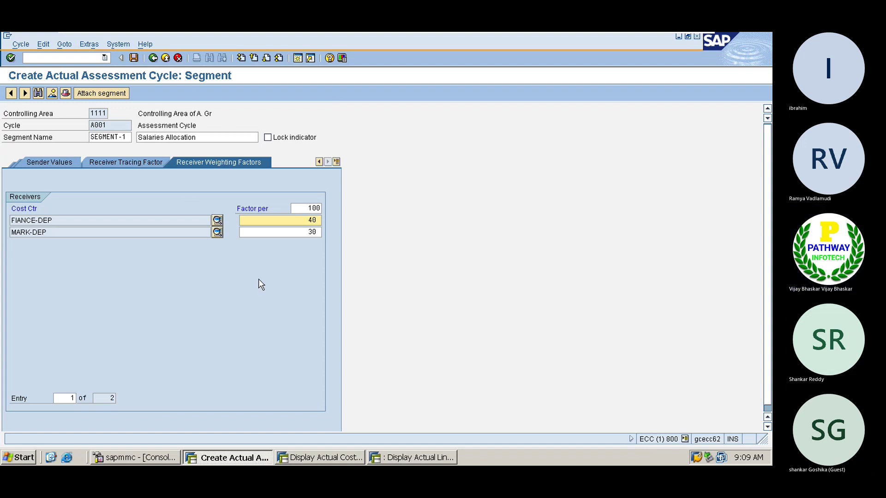
Set the SEGMENT-1 weighting factors to 50 for FIANCE-DEP and 50 for MARK-DEP, and save the cycle with customizing request ECCK900066.
key("BackSpace")
key("BackSpace")
type("50")
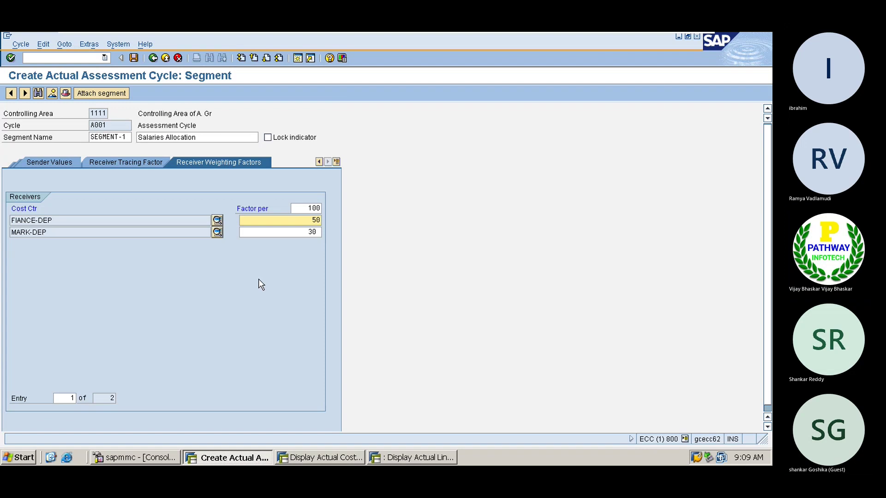
key("Tab")
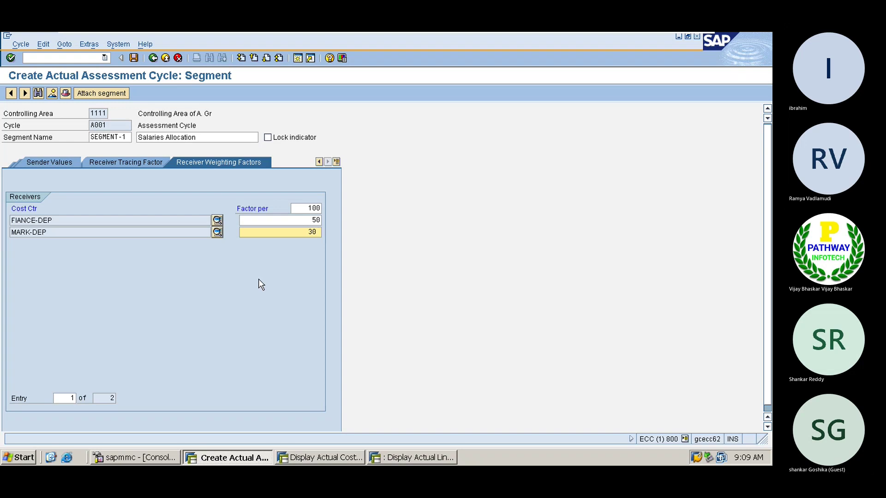
key("BackSpace")
key("BackSpace")
type("50")
key("Return")
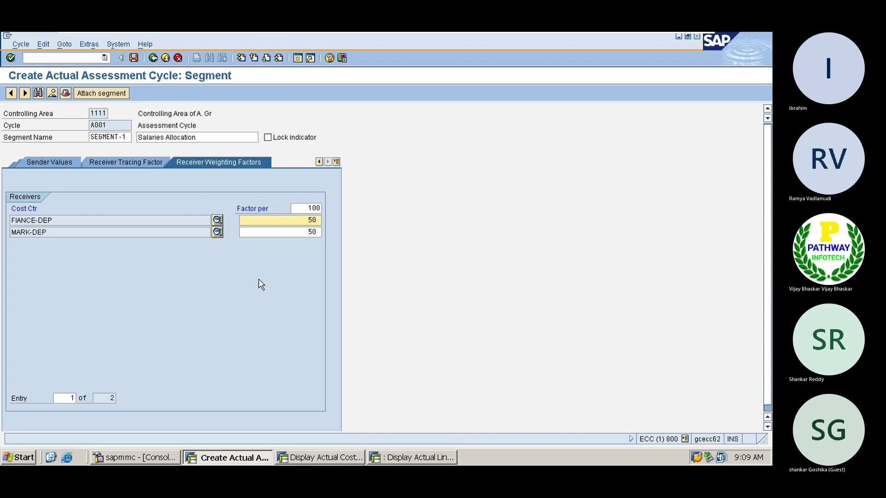
key("ctrl+s")
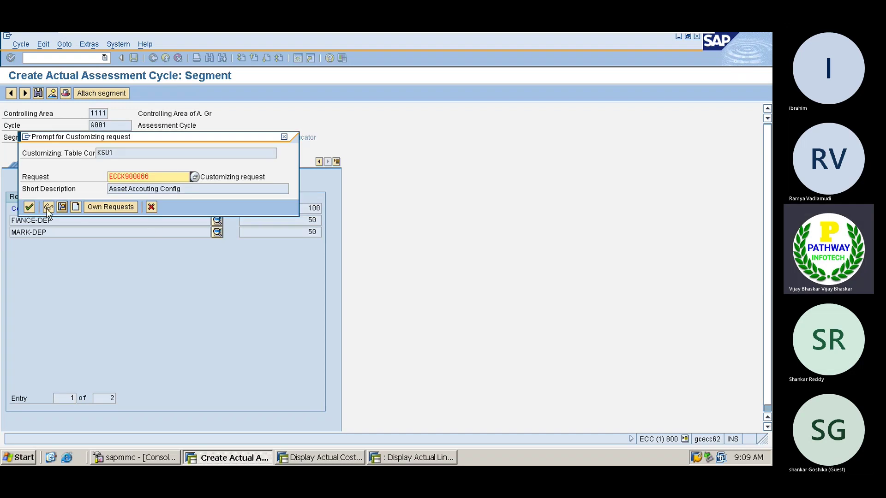
left_click(29, 207)
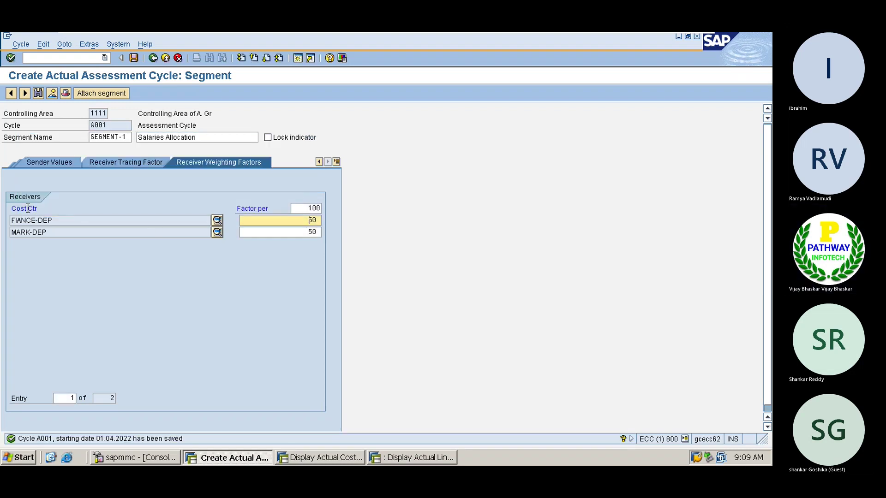
Leave the old lists, rerun cycle A001 and review the segment amounts in its line items before returning to the cycle definition.
key("alt+Tab")
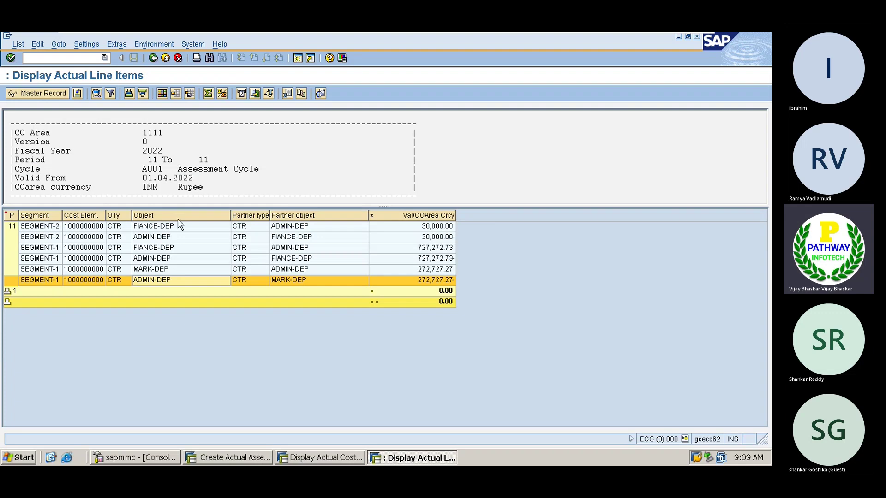
left_click(153, 58)
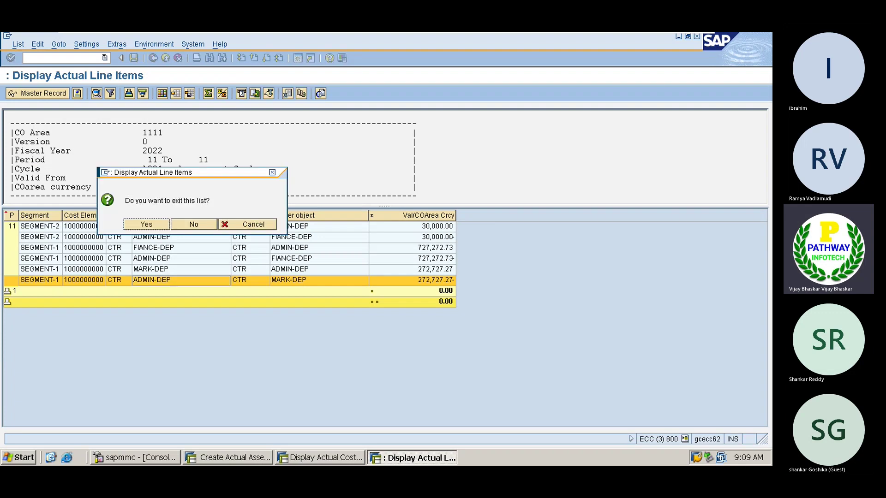
left_click(151, 224)
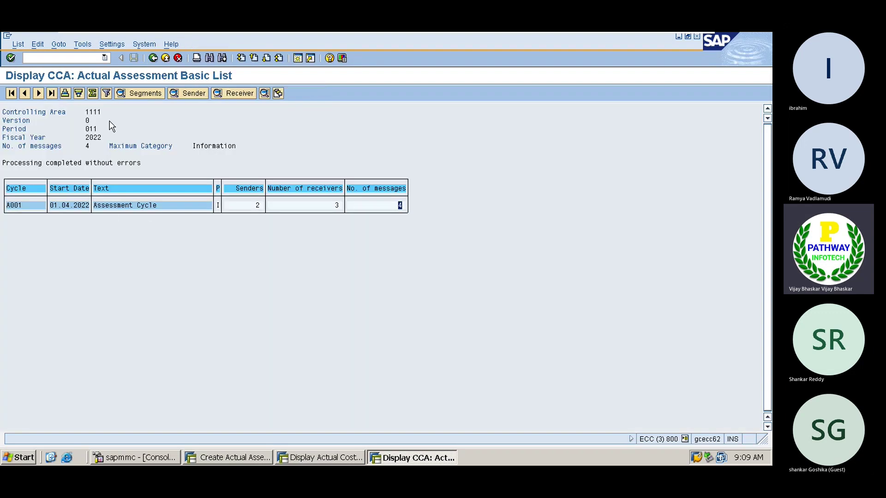
left_click(153, 58)
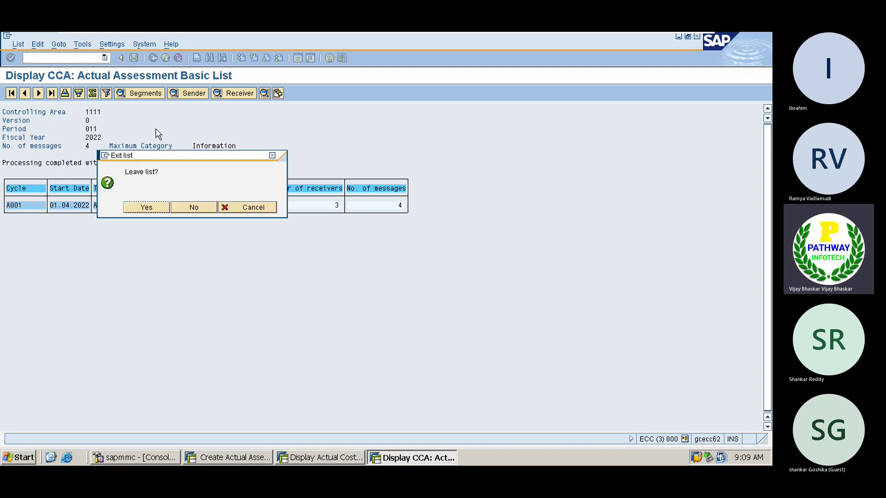
left_click(144, 207)
left_click(10, 93)
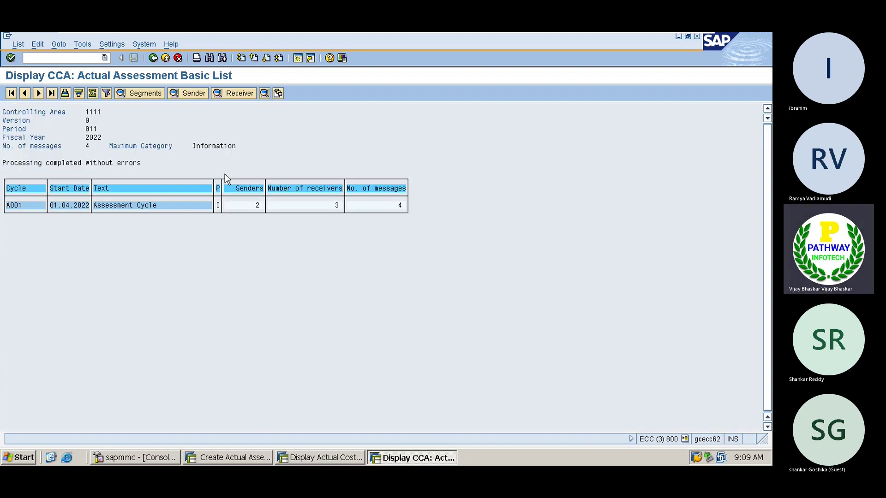
double_click(391, 205)
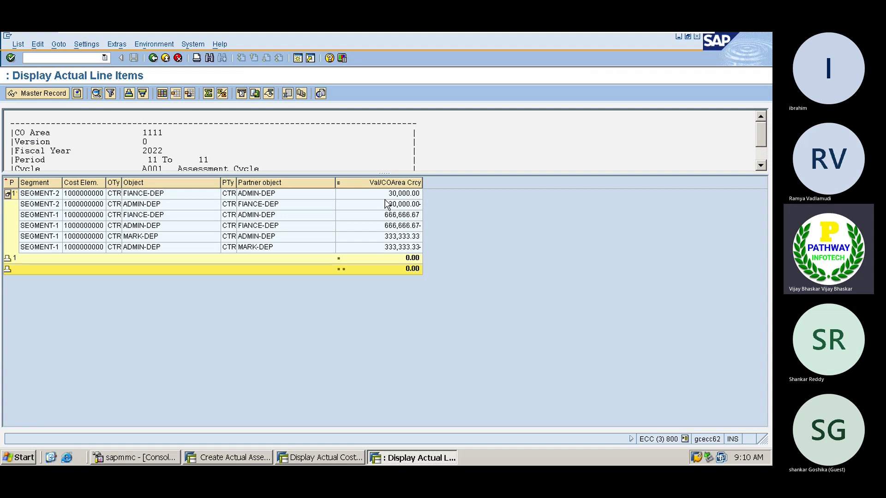
left_click(366, 216)
left_click(367, 227)
left_click(360, 234)
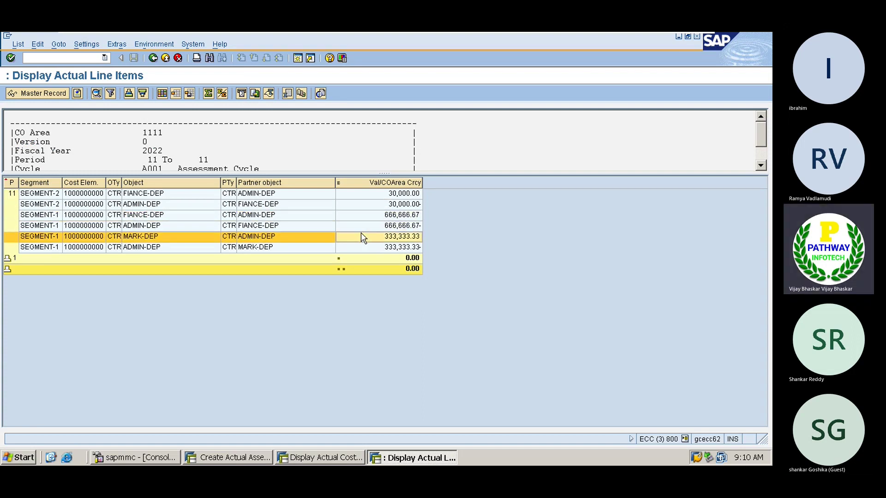
left_click(360, 198)
key("alt+Tab")
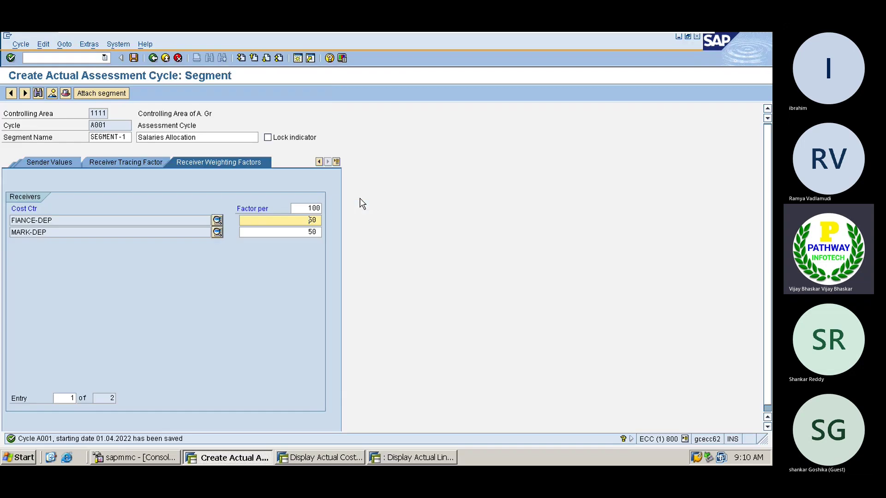
Try to call up SEGMENT-2 by replacing the salaries segment's name with the suggested SEGMENT-2 entry.
left_click(129, 137)
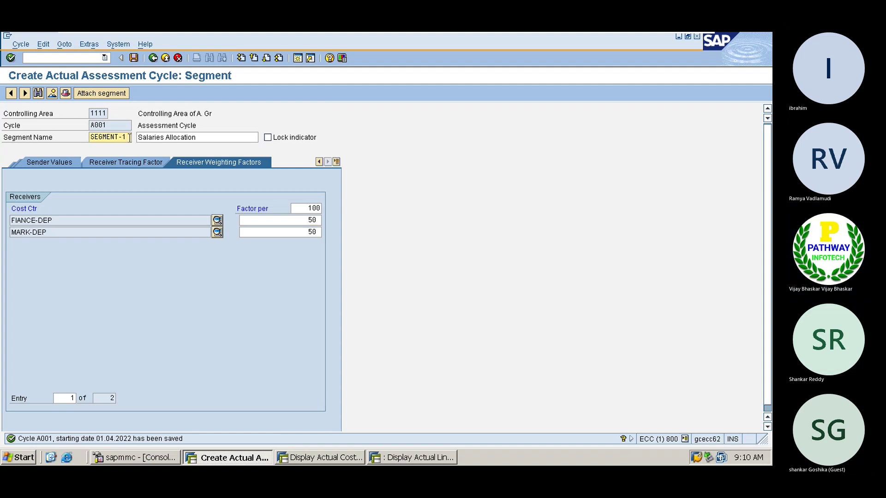
key("BackSpace")
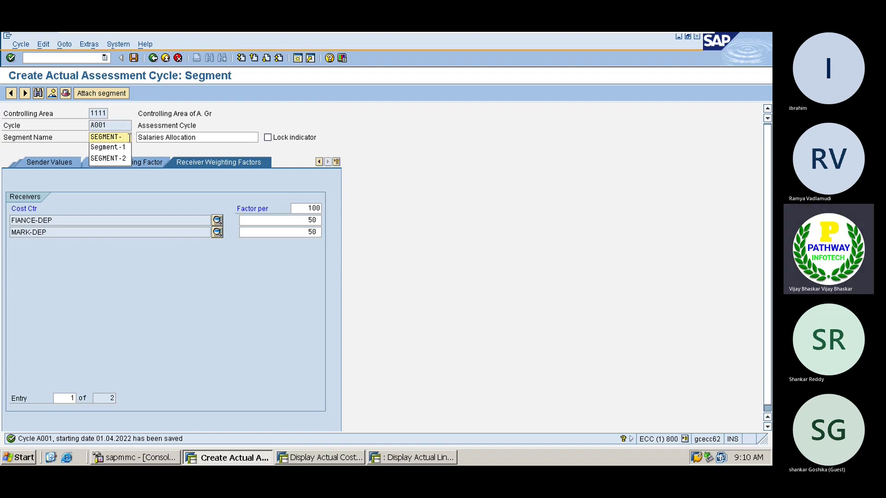
left_click(111, 159)
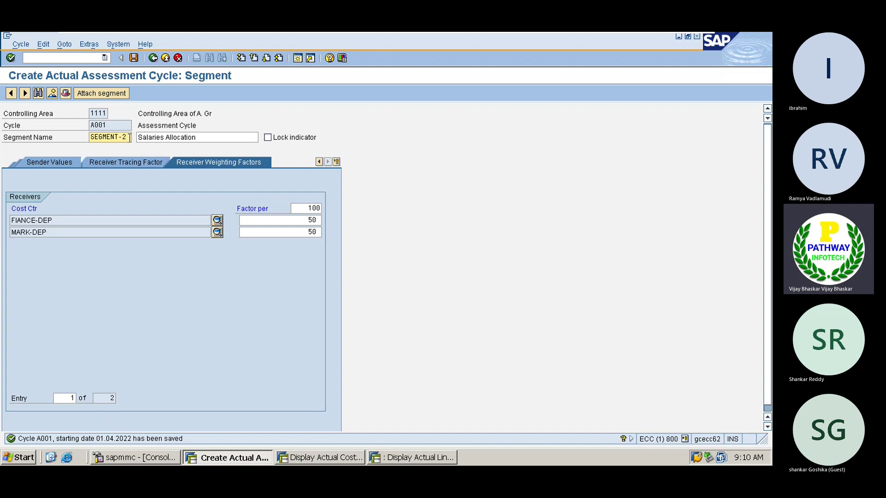
left_click(90, 92)
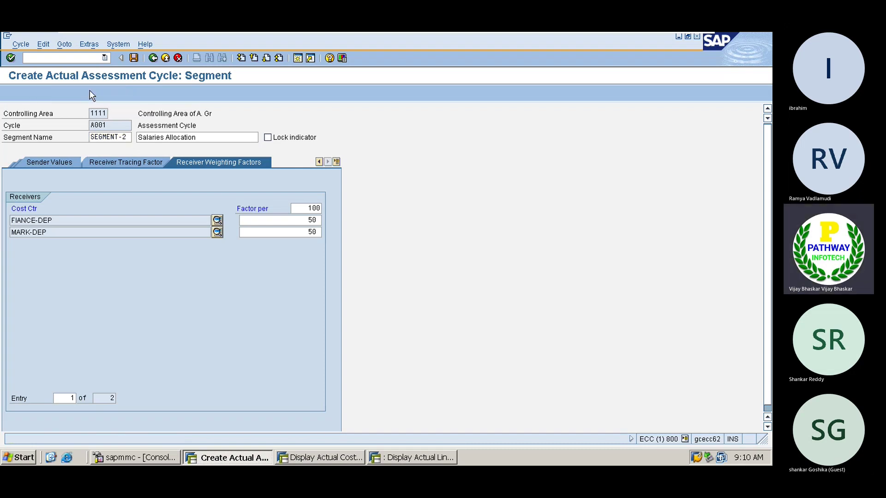
key("Return")
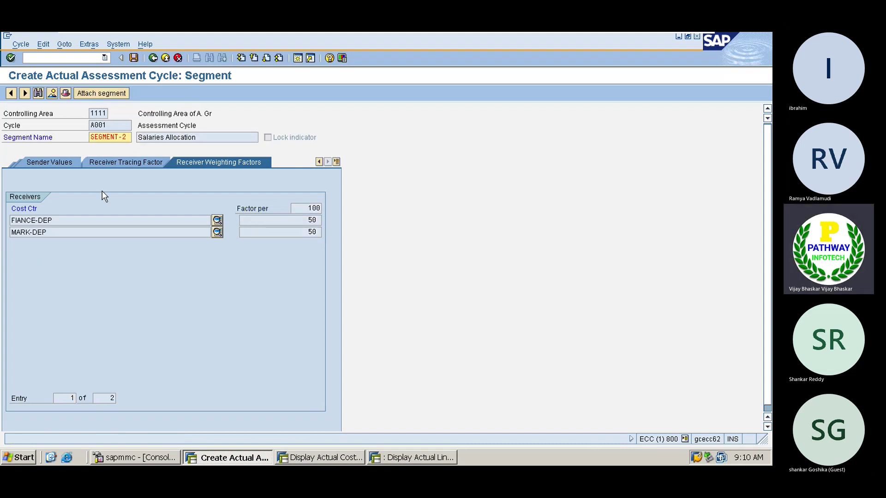
left_click(152, 57)
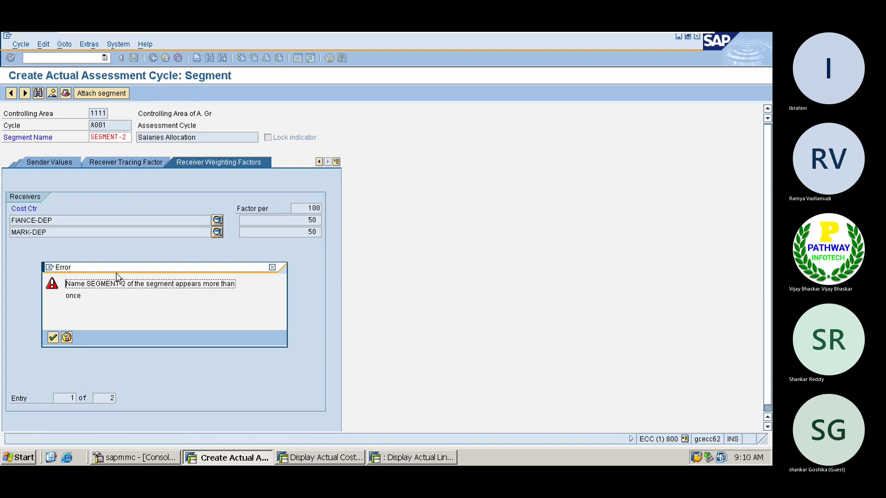
left_click(52, 338)
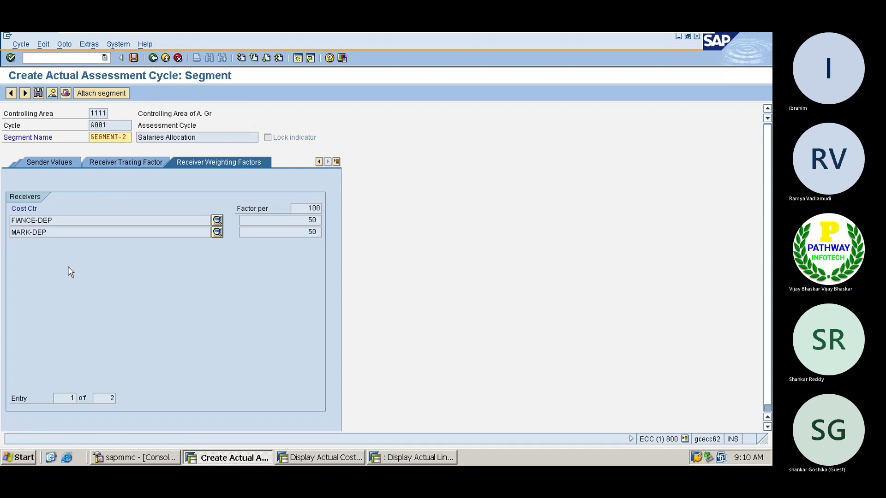
Discard the changed segment name by returning to cycle A001's header data, and open the cycle's first segment.
left_click(178, 58)
left_click(144, 249)
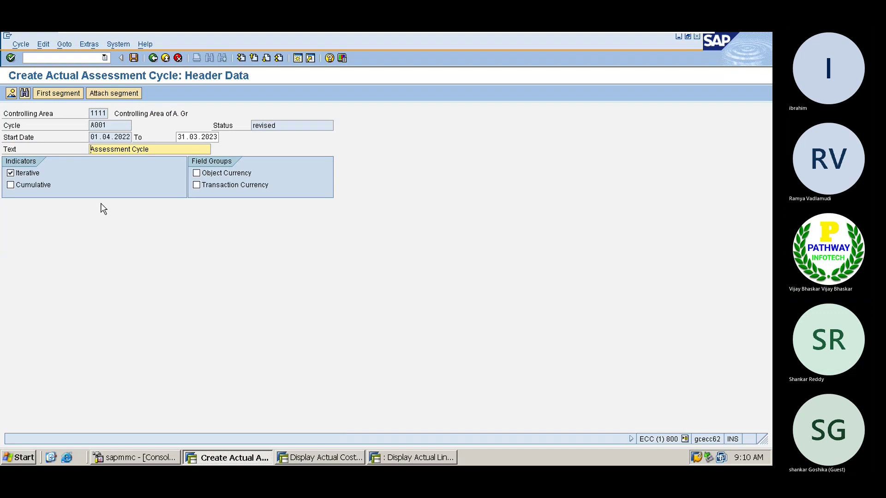
left_click(61, 93)
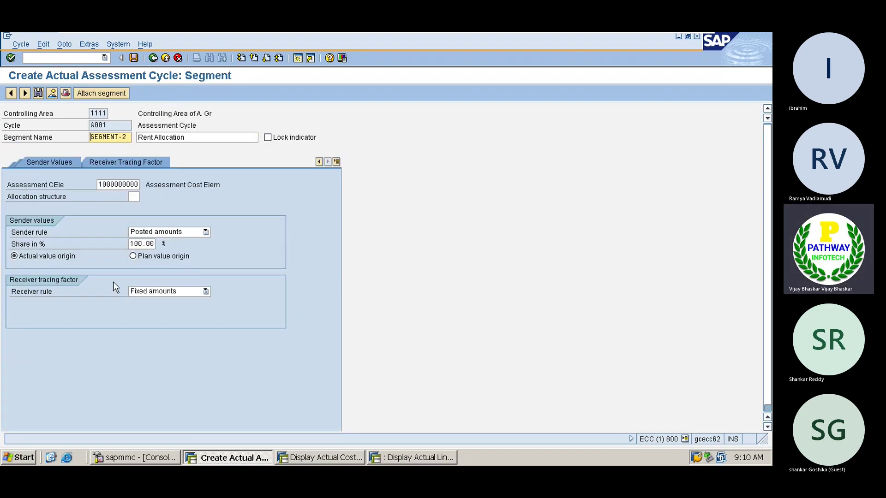
Compare SEGMENT-2's fixed receiver amounts for ADMIN-DEP and FIANCE-DEP with the SEGMENT-2 postings in the assessment line items.
left_click(103, 166)
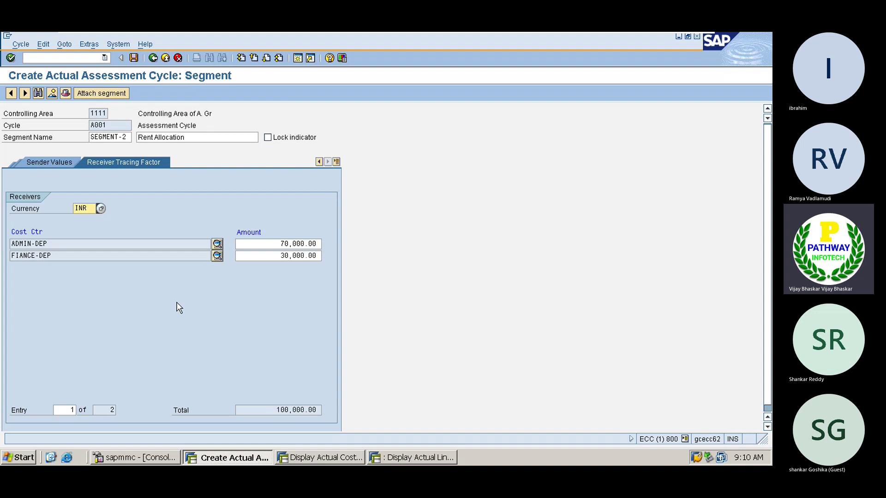
left_click(276, 409)
key("alt+Tab")
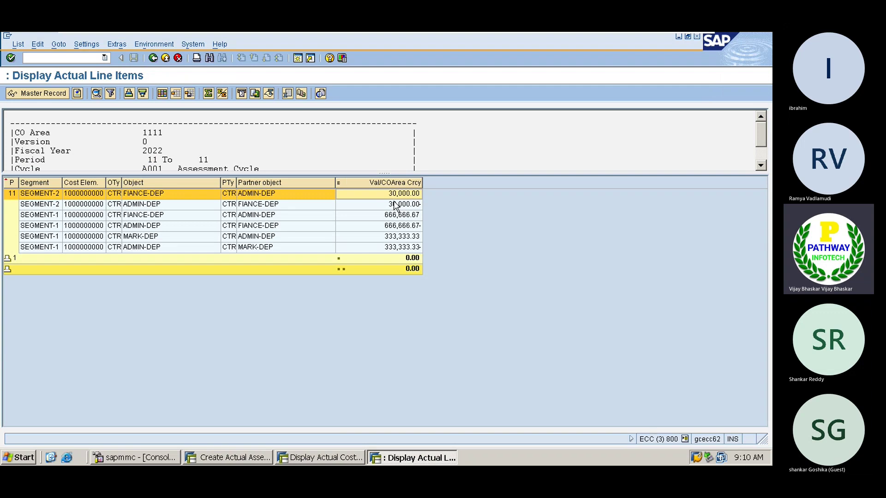
key("alt+Tab")
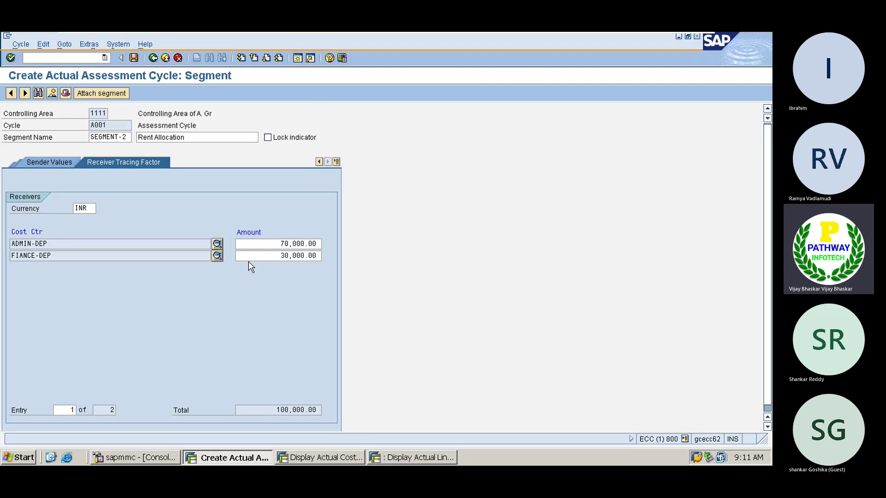
left_click(270, 245)
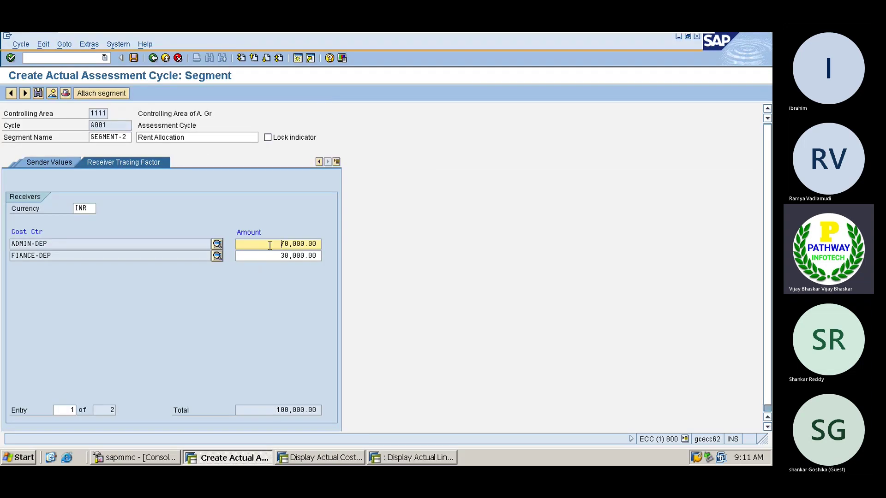
key("alt+Tab")
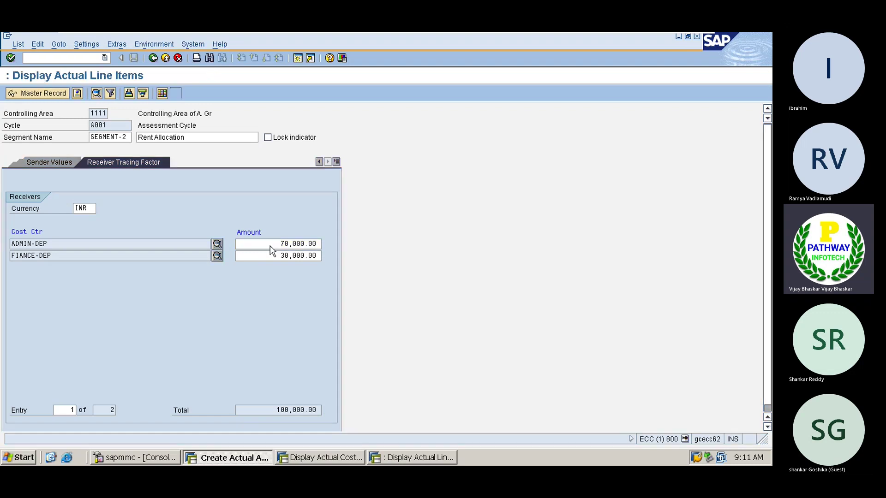
left_click(394, 205)
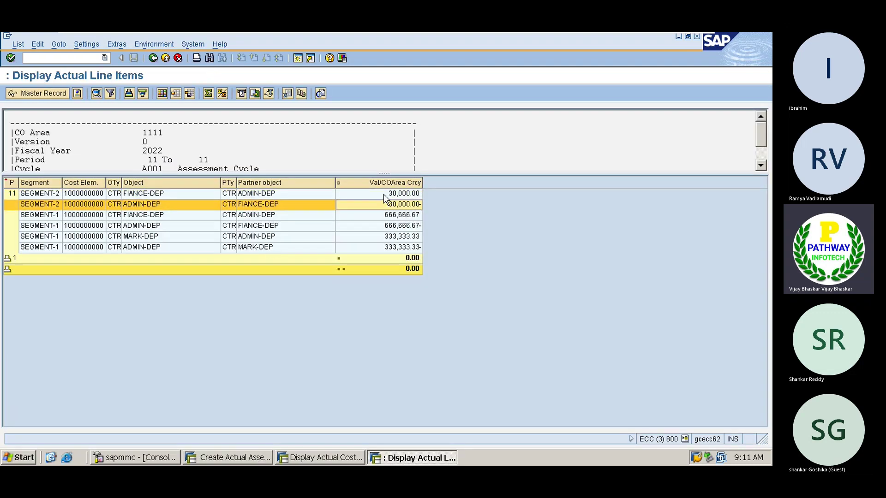
left_click(383, 194)
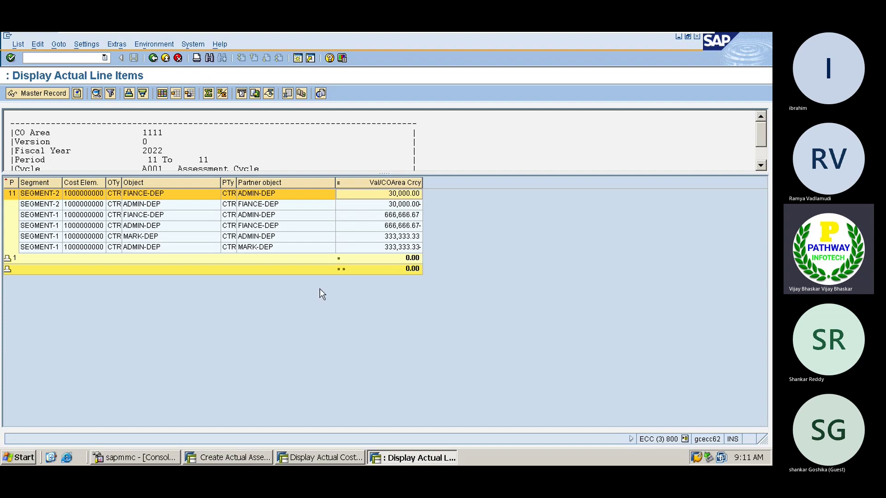
left_click(378, 204)
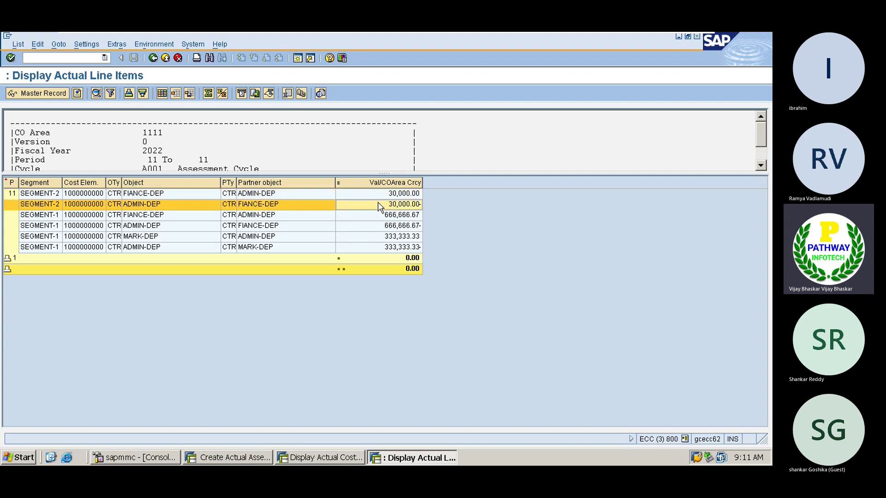
left_click_drag(304, 174, 306, 204)
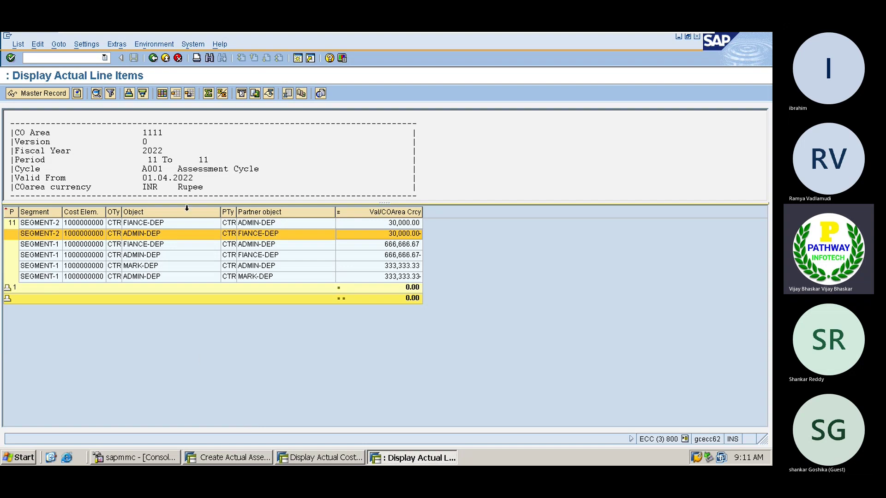
Exit the line item list, reopen it from cycle A001's number of receivers, and return to the basic list.
left_click(153, 58)
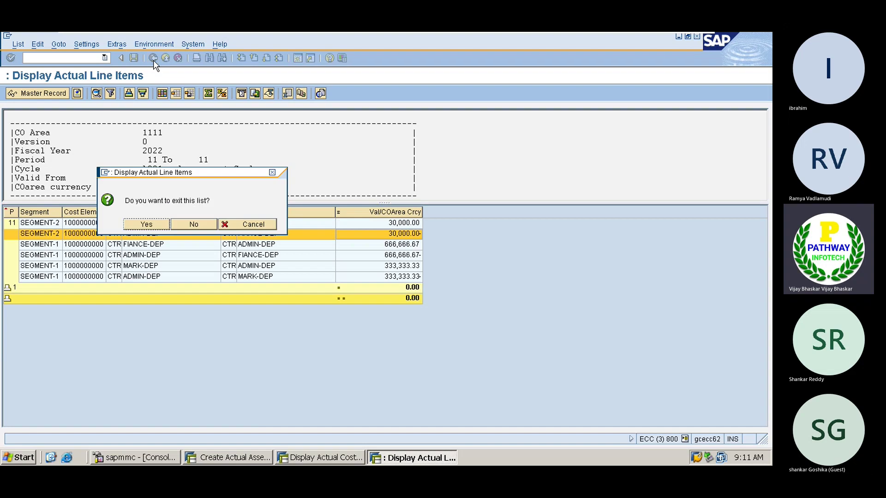
left_click(143, 225)
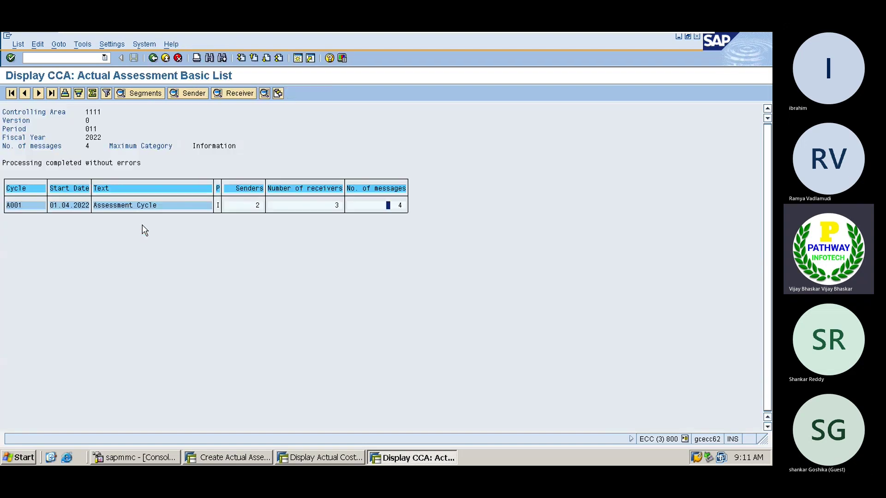
double_click(333, 207)
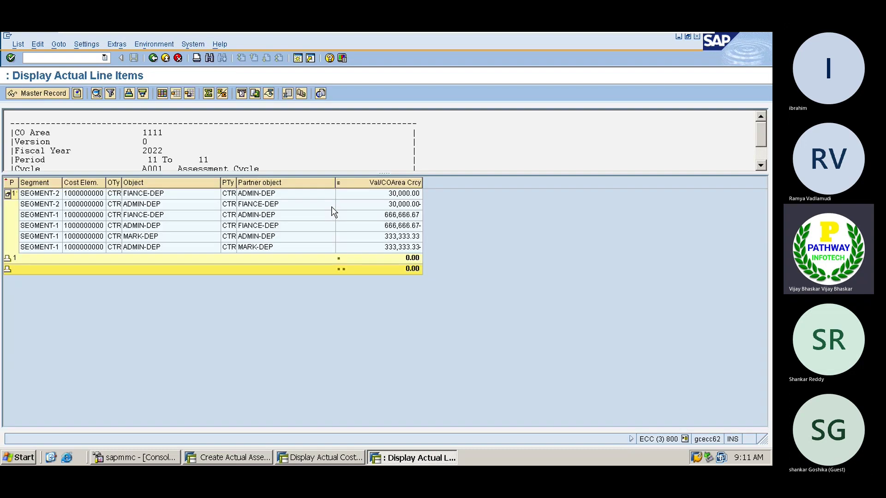
left_click(153, 58)
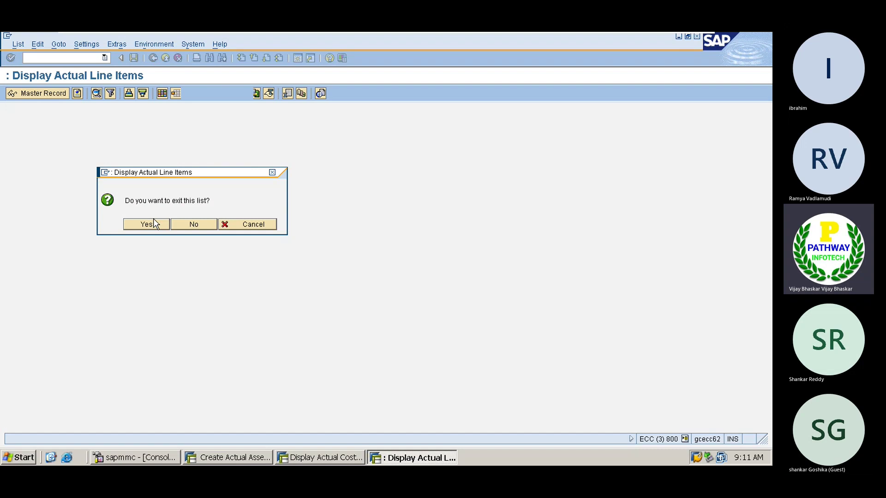
left_click(153, 224)
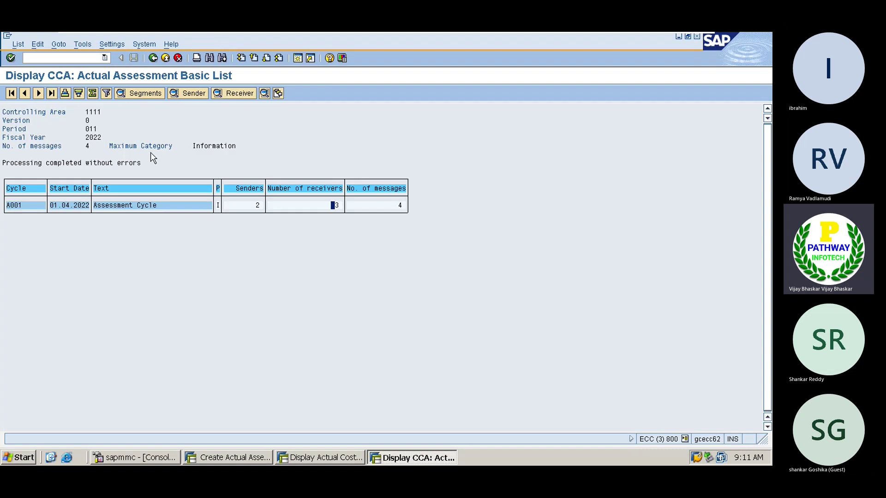
Leave the basic list, turn off Test Run, and execute assessment cycle A001 for period 11 of fiscal year 2022.
left_click(153, 58)
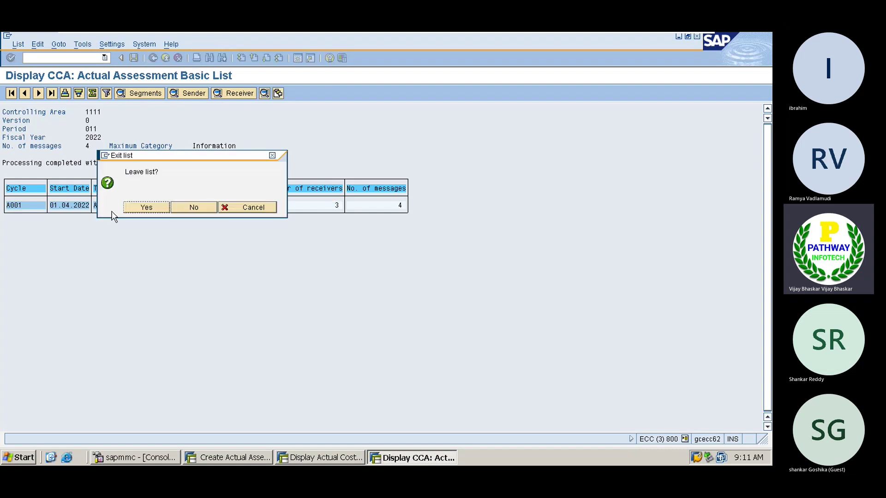
left_click(138, 207)
left_click(11, 185)
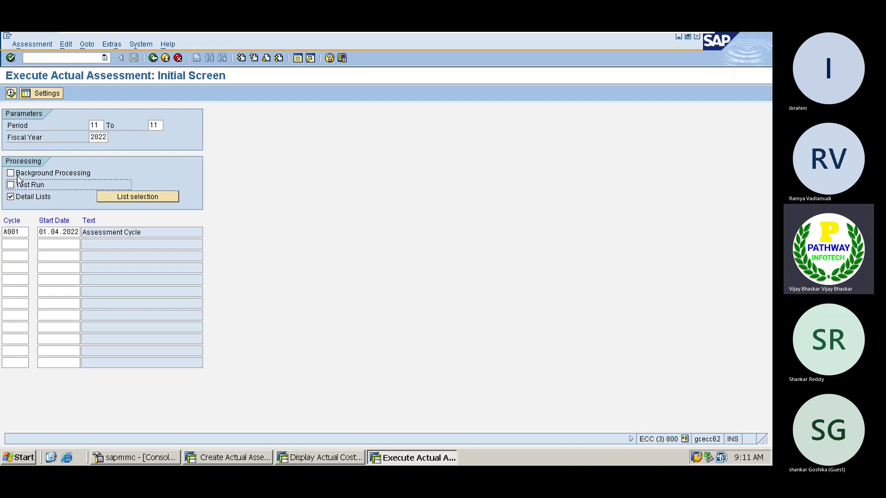
left_click(11, 93)
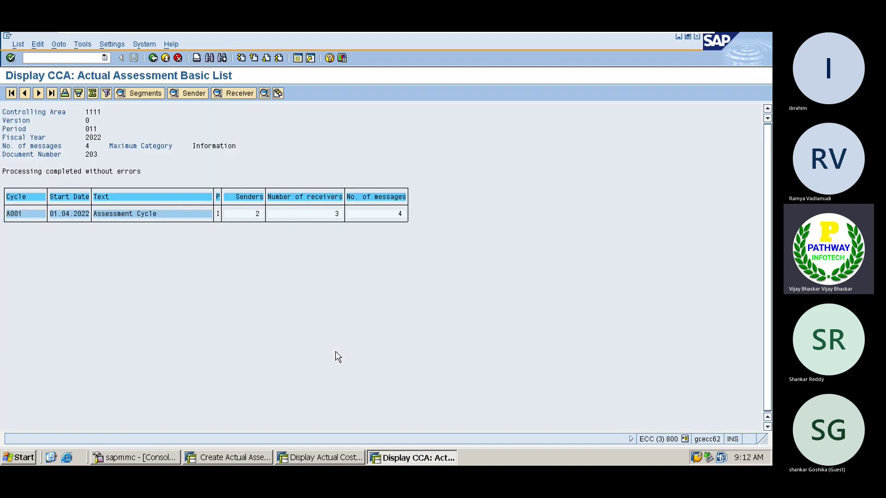
Rerun the actual cost line item report for cost center ADMIN-DEP and examine its Assessment Cost Elem postings.
left_click(313, 457)
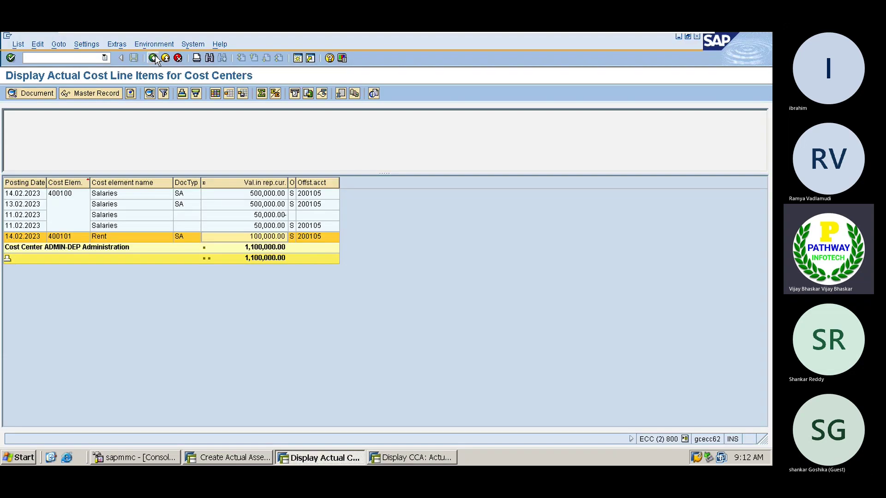
left_click(153, 57)
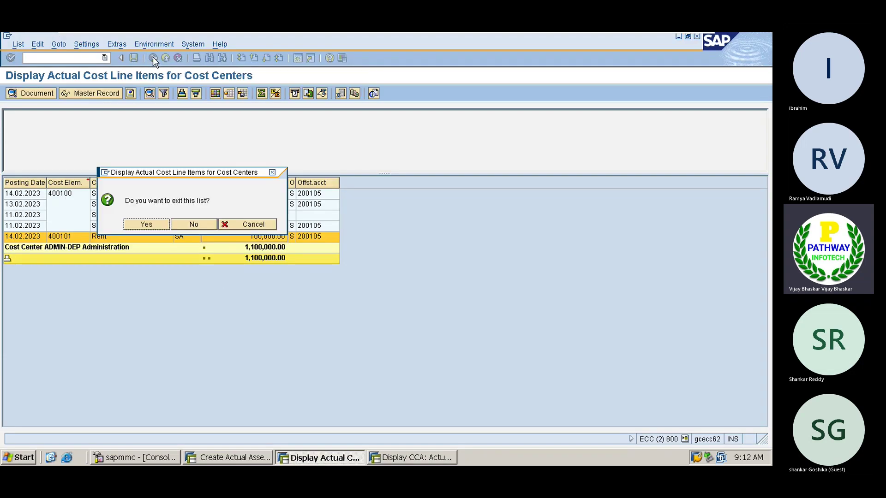
left_click(141, 226)
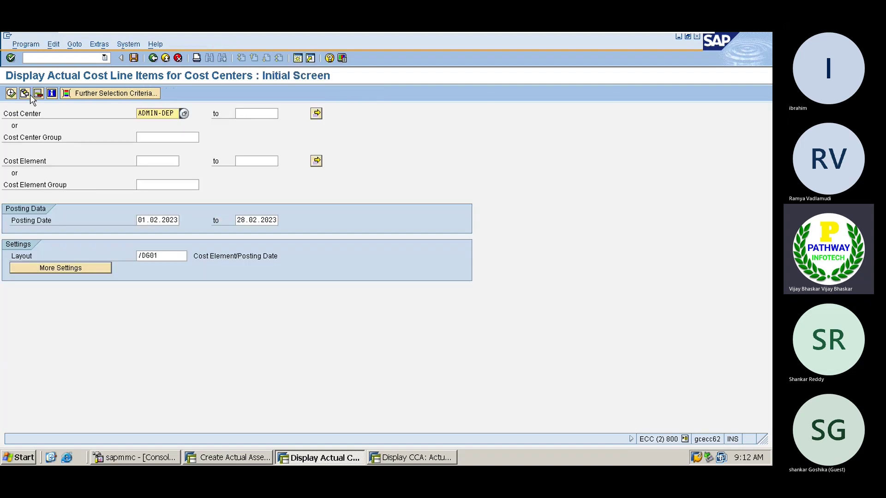
left_click(11, 93)
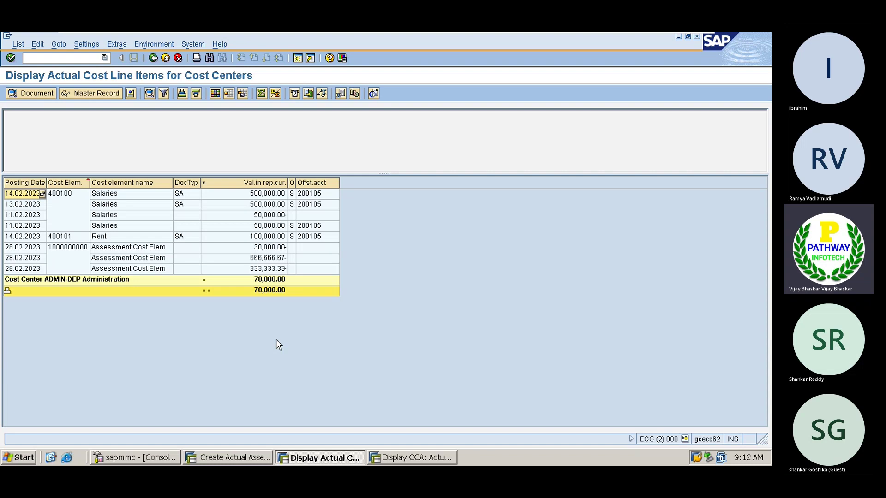
left_click(119, 259)
left_click(118, 270)
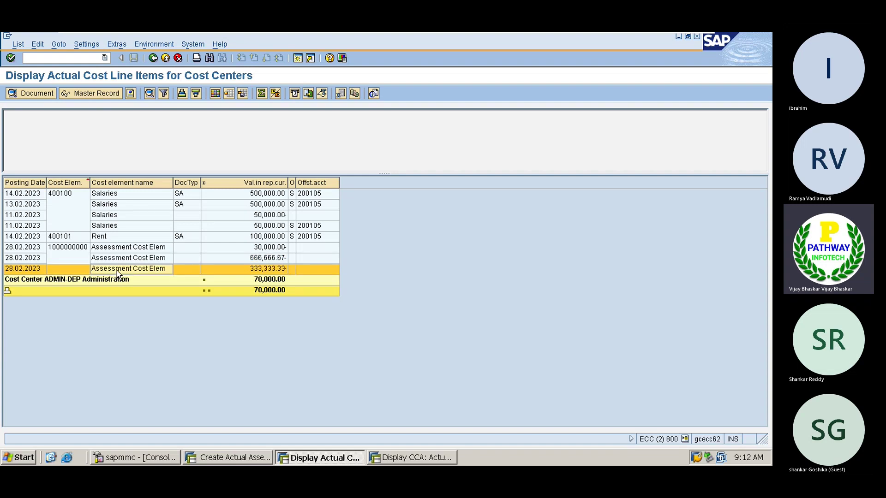
left_click(258, 260)
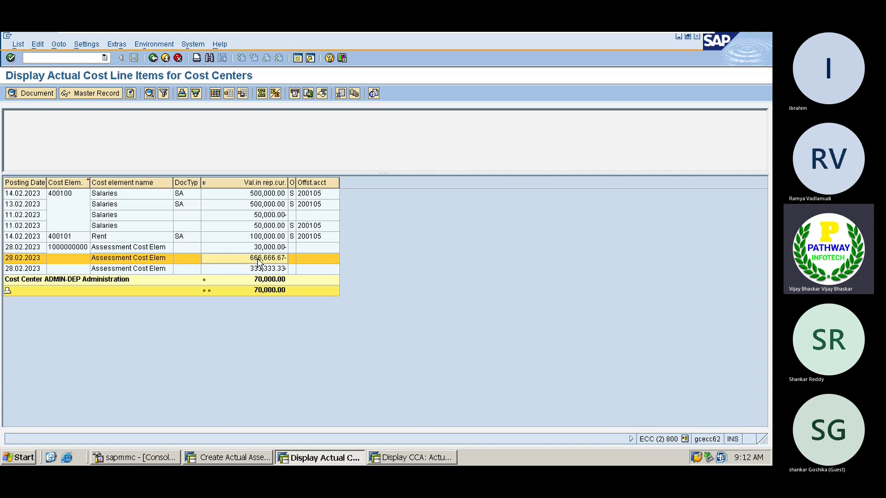
Exit the list, replace cost center ADMIN-DEP with cost center group ADMIN as the selection, and run the line item report.
left_click(153, 57)
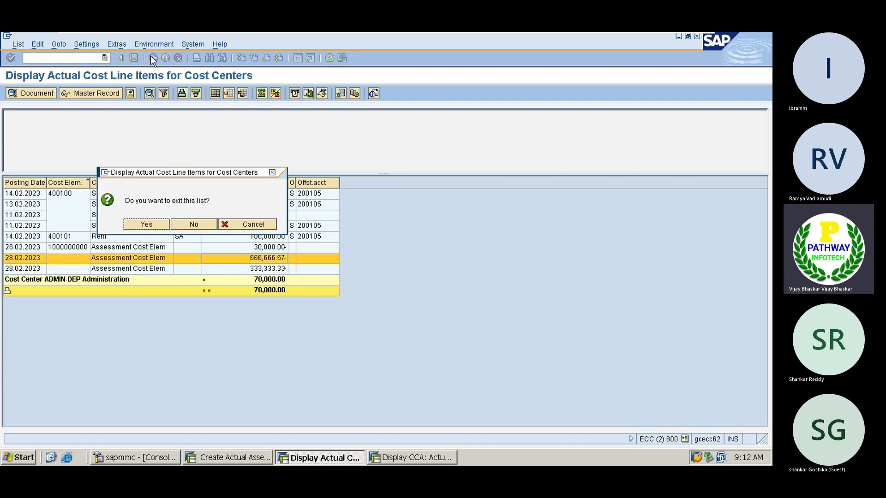
left_click(161, 225)
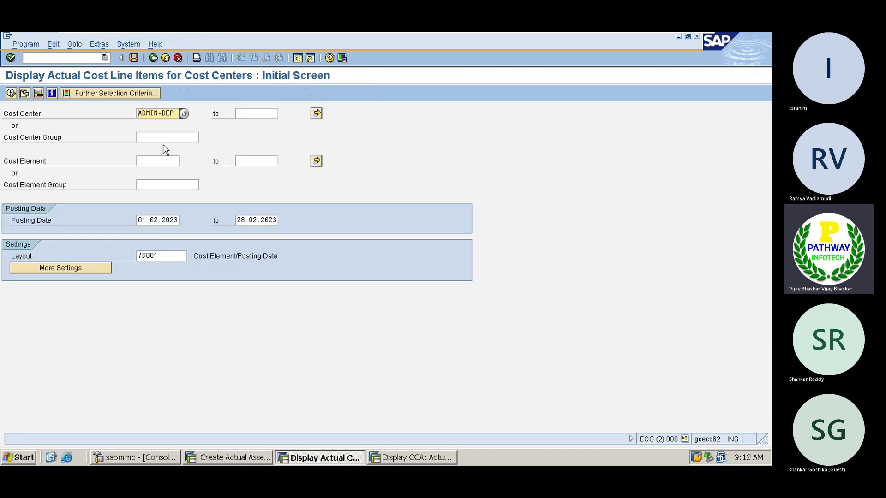
key("Delete")
key("Delete")
key("Delete")
key("Delete")
key("Delete")
key("Delete")
key("Delete")
key("Delete")
key("Delete")
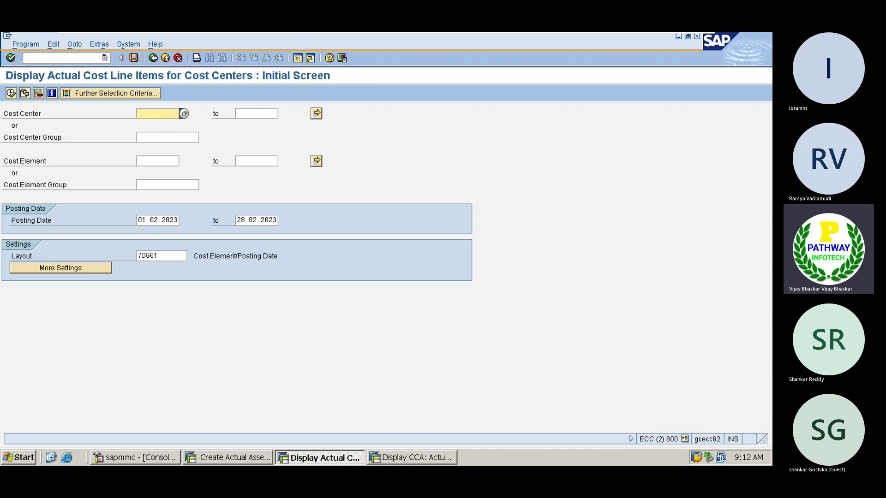
left_click(160, 137)
left_click(204, 137)
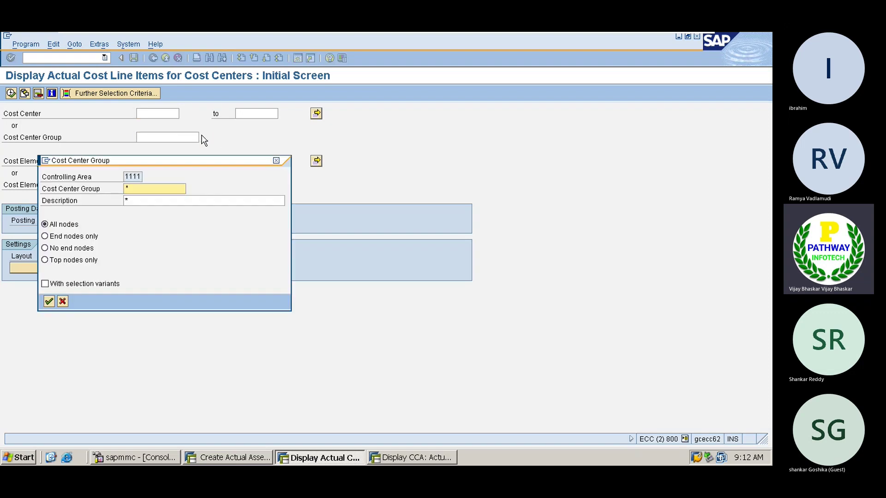
key("Return")
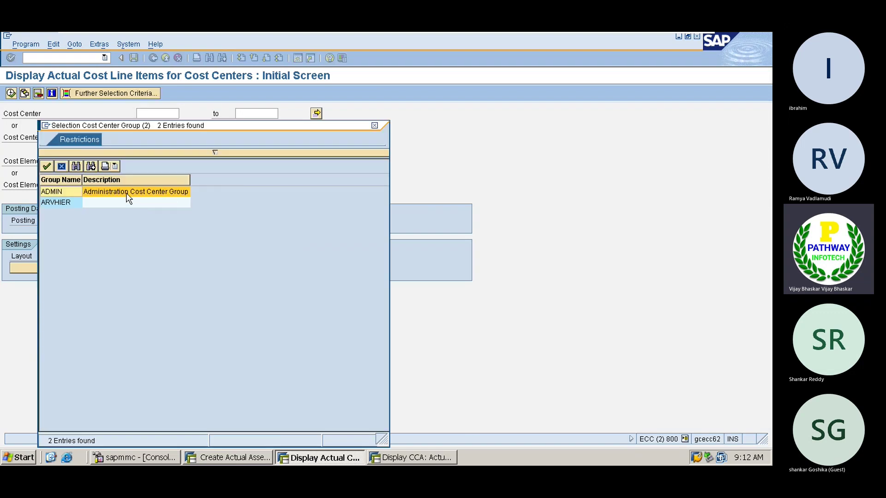
double_click(58, 193)
left_click(10, 93)
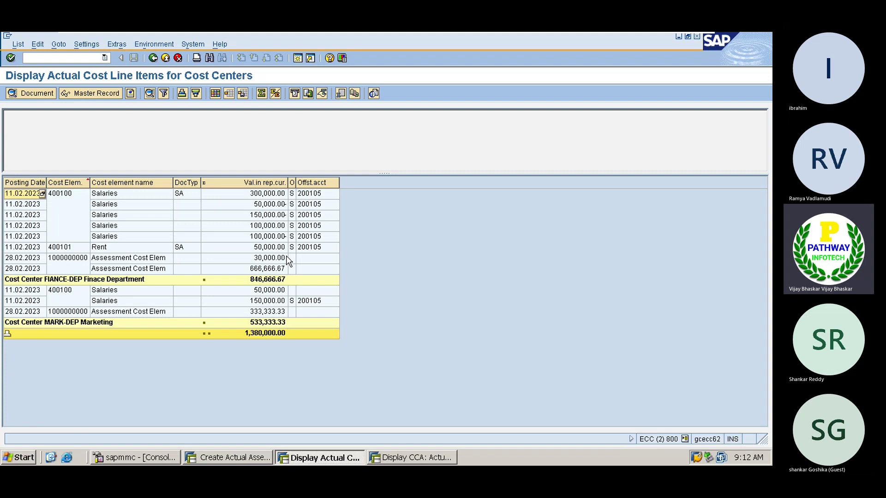
Examine the Assessment Cost Elem line items received by FIANCE-DEP and MARK-DEP.
left_click(114, 261)
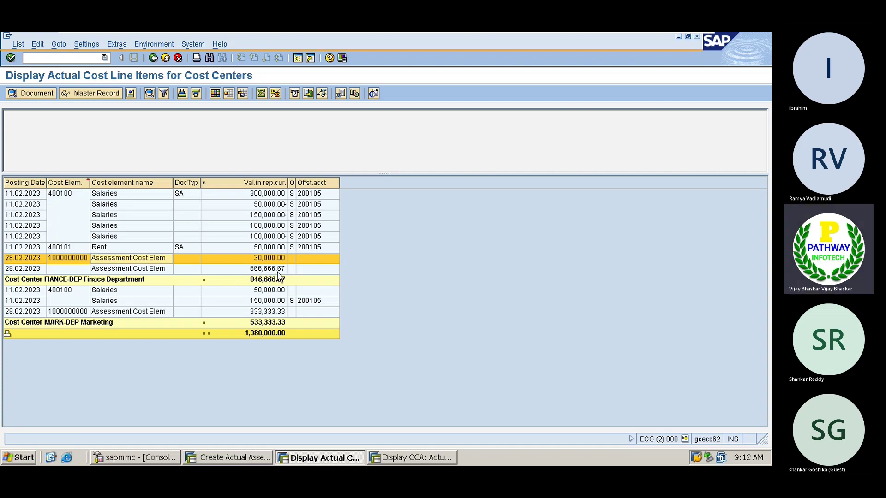
left_click(278, 270)
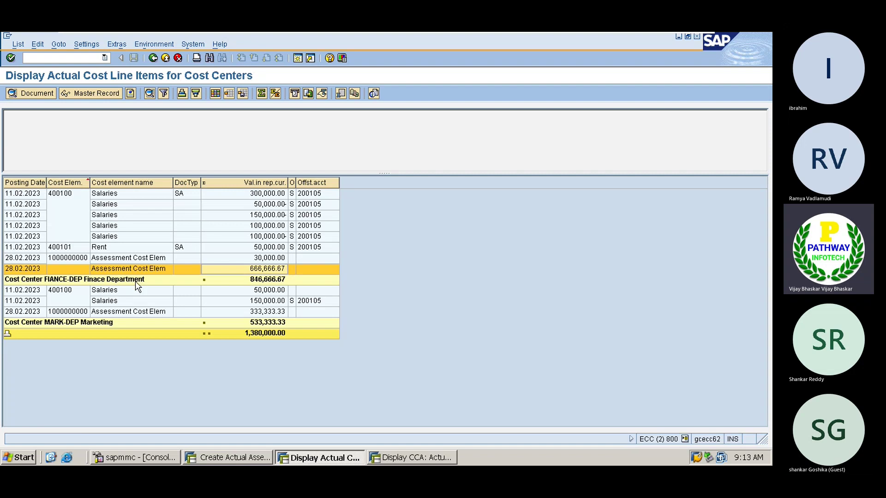
left_click(121, 312)
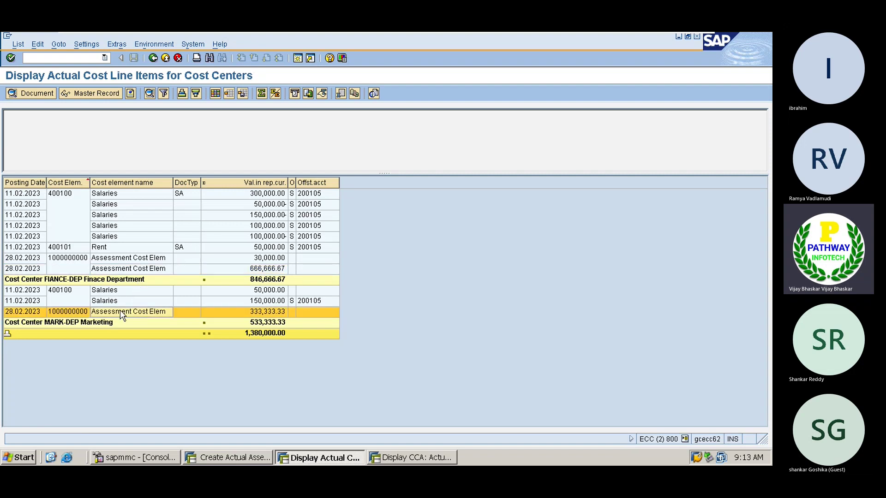
left_click(62, 310)
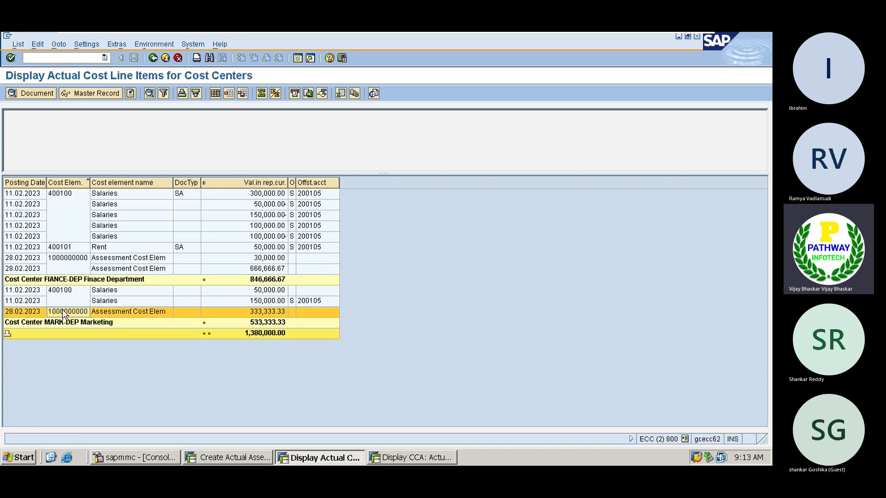